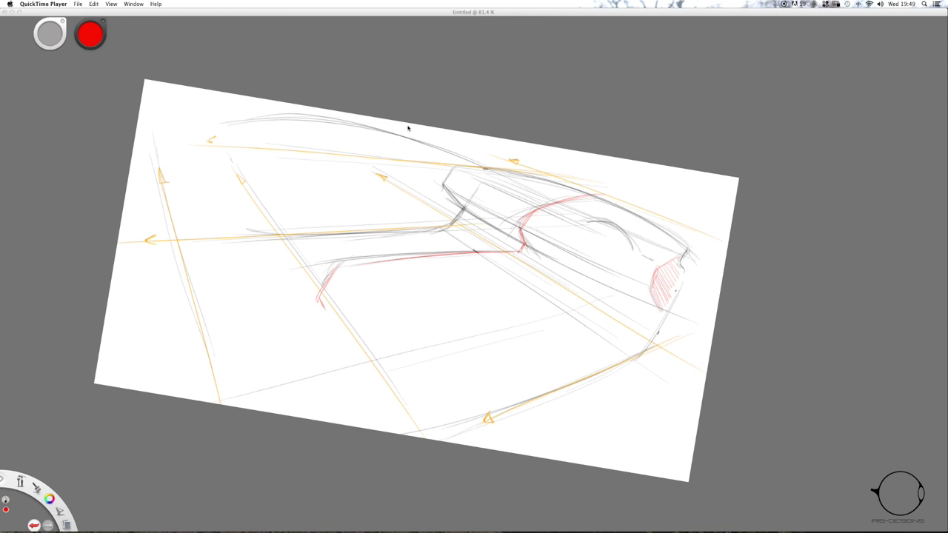
- Switch to SketchBook Pro, straighten the rotated canvas and add a new layer above Layer2
{"action": "left_click", "coordinate": [496, 117]}
{"action": "key", "text": "space"}
{"action": "left_click_drag", "start_coordinate": [457, 96], "coordinate": [441, 123]}
{"action": "key", "text": "space"}
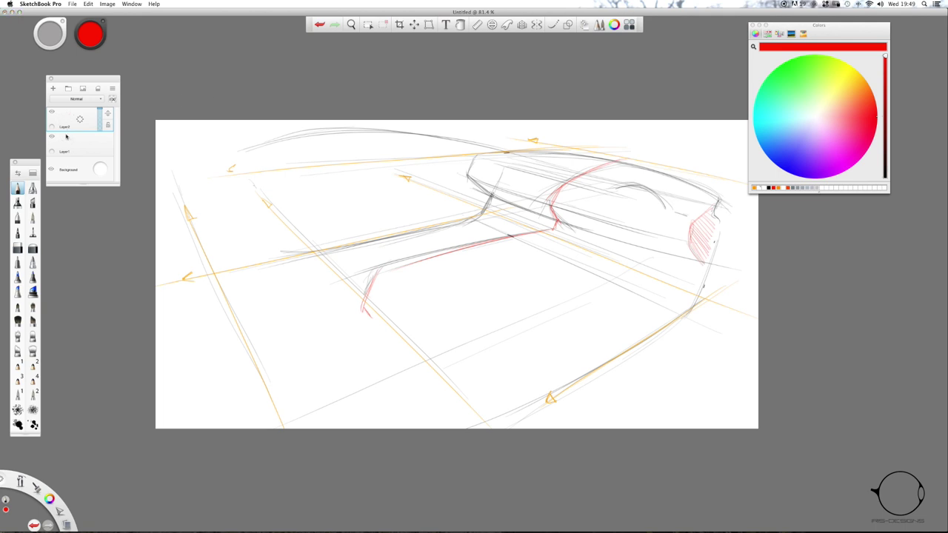
{"action": "left_click_drag", "start_coordinate": [78, 120], "coordinate": [79, 100]}
- Set the drawing colour to black and sketch a thin section curve from the large upper arc down toward the far long edge
{"action": "left_click", "coordinate": [790, 58]}
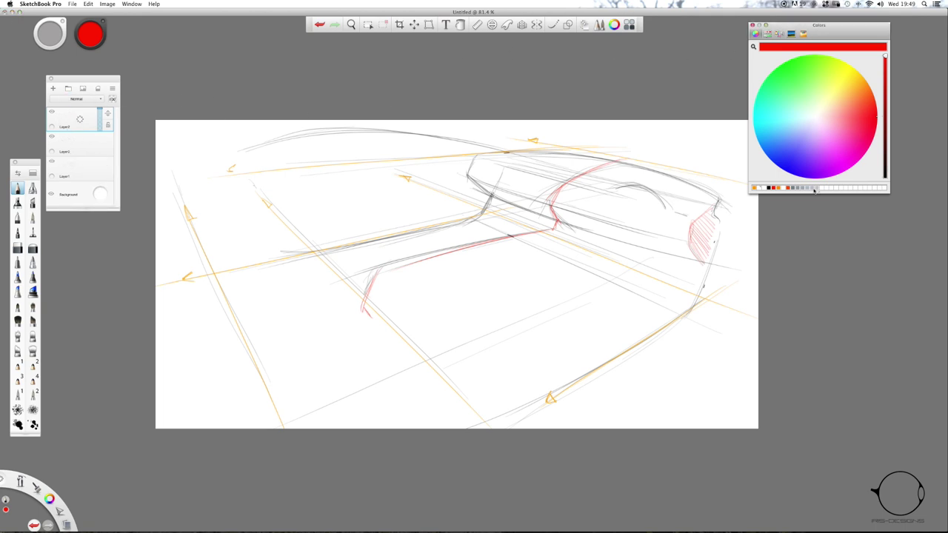
{"action": "left_click", "coordinate": [884, 177]}
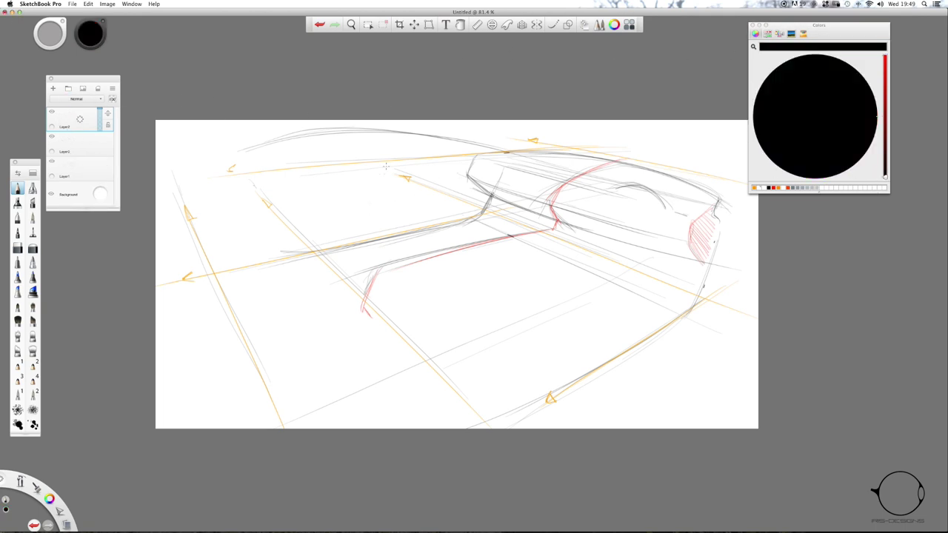
{"action": "left_click_drag", "start_coordinate": [346, 129], "coordinate": [390, 244]}
{"action": "left_click_drag", "start_coordinate": [397, 231], "coordinate": [375, 206]}
- Darken the far long edge, trace the near edge in black, and link both with a curved double-headed arrow
{"action": "key", "text": "space"}
{"action": "left_click_drag", "start_coordinate": [404, 219], "coordinate": [348, 219]}
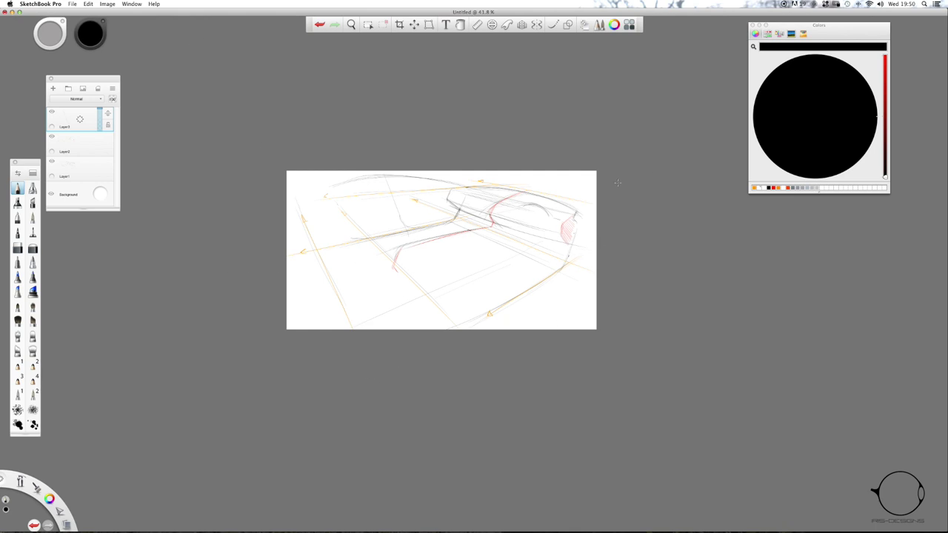
{"action": "key", "text": "space"}
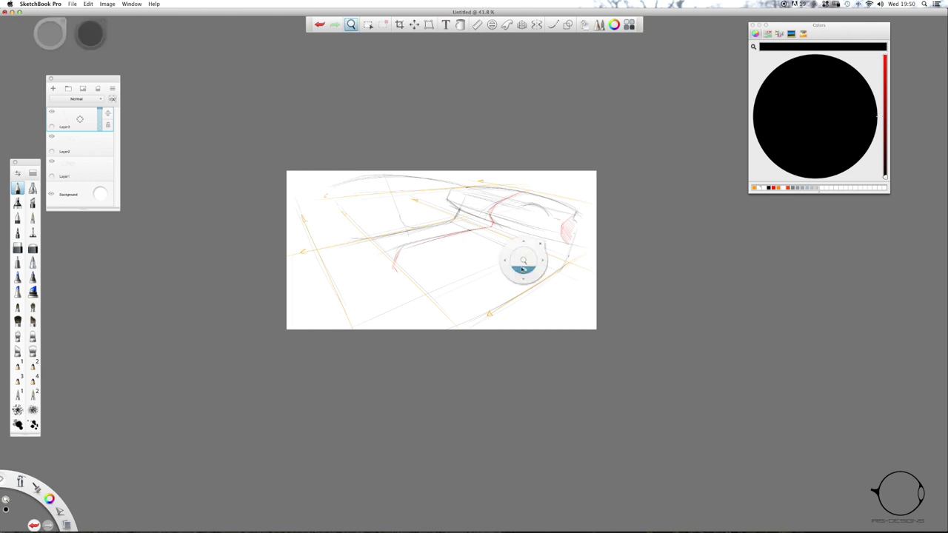
{"action": "mouse_move", "coordinate": [522, 269]}
{"action": "left_mouse_down"}
{"action": "mouse_move", "coordinate": [565, 258]}
{"action": "mouse_move", "coordinate": [574, 297]}
{"action": "left_mouse_up"}
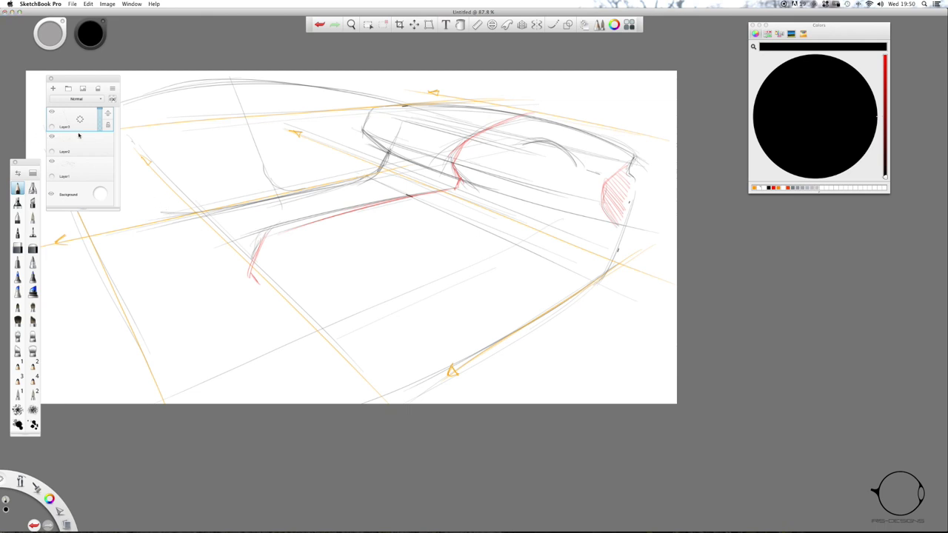
{"action": "left_click_drag", "start_coordinate": [358, 177], "coordinate": [186, 214]}
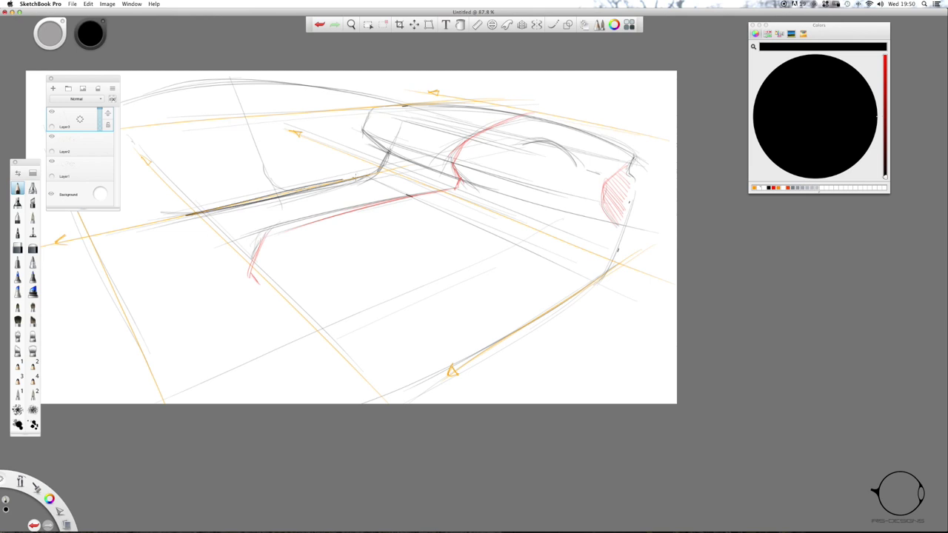
{"action": "left_click_drag", "start_coordinate": [584, 282], "coordinate": [389, 382]}
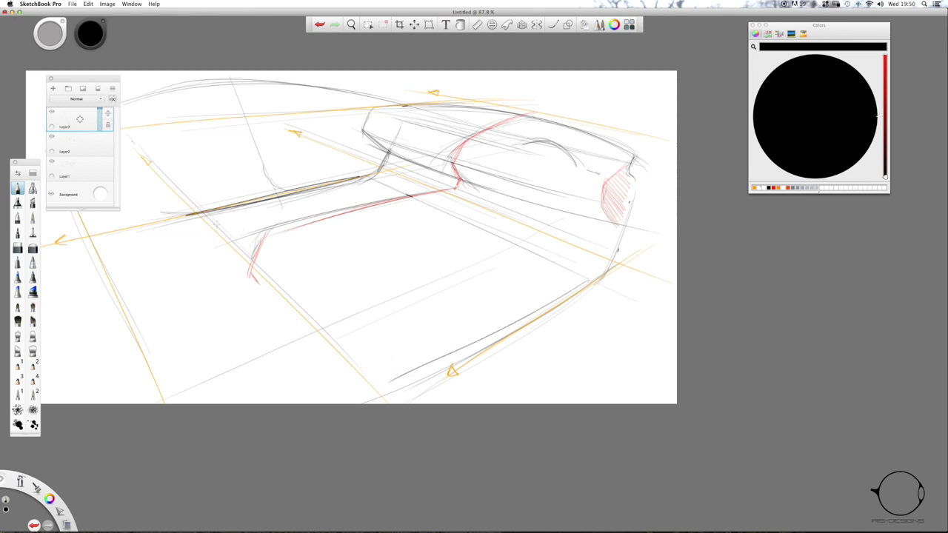
{"action": "mouse_move", "coordinate": [220, 216]}
{"action": "left_mouse_down"}
{"action": "mouse_move", "coordinate": [259, 319]}
{"action": "mouse_move", "coordinate": [363, 383]}
{"action": "left_mouse_up"}
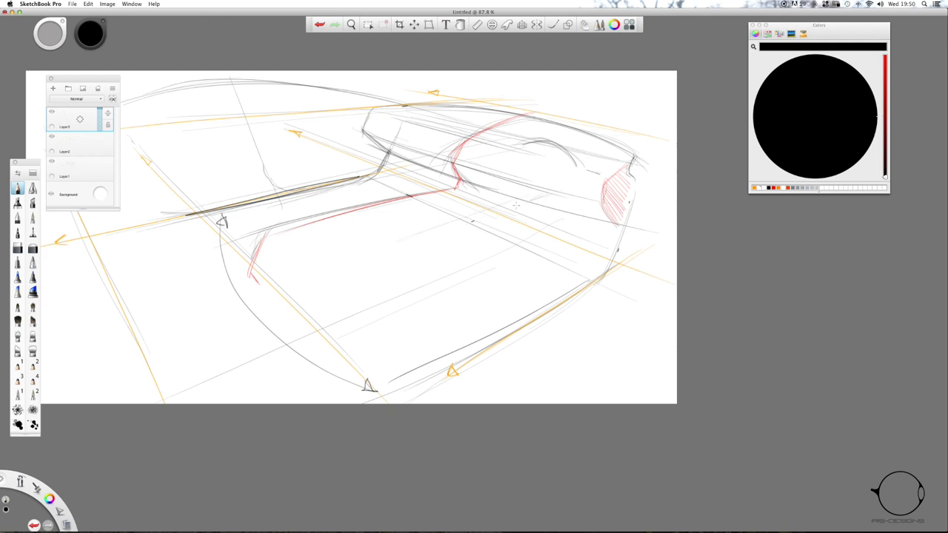
- Draw a long diagonal centre line between the far and near edges with an arrowhead at each end
{"action": "left_click_drag", "start_coordinate": [529, 200], "coordinate": [118, 352]}
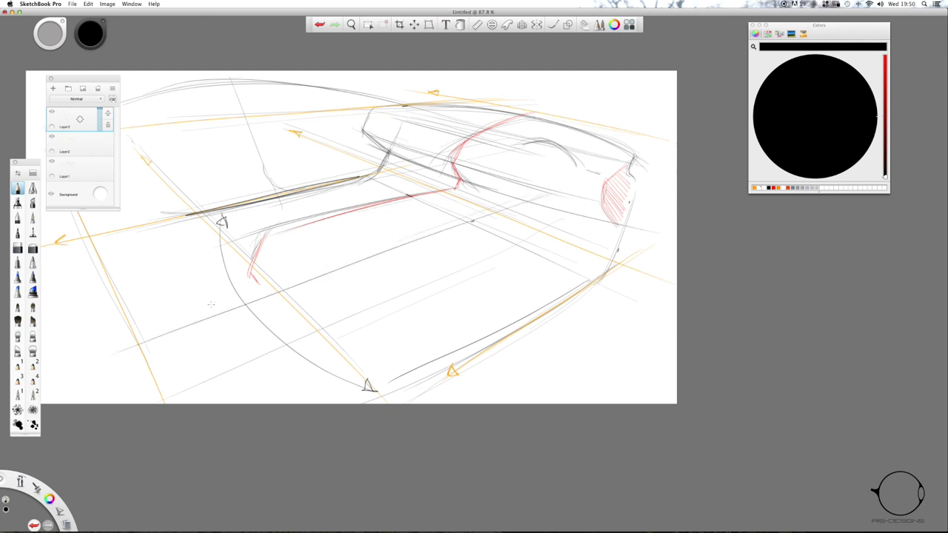
{"action": "mouse_move", "coordinate": [194, 313]}
{"action": "left_mouse_down"}
{"action": "mouse_move", "coordinate": [185, 324]}
{"action": "mouse_move", "coordinate": [202, 325]}
{"action": "mouse_move", "coordinate": [194, 314]}
{"action": "left_mouse_up"}
{"action": "mouse_move", "coordinate": [547, 193]}
{"action": "left_mouse_down"}
{"action": "mouse_move", "coordinate": [535, 197]}
{"action": "mouse_move", "coordinate": [548, 196]}
{"action": "left_mouse_up"}
- Darken the two short slanted edges at the inner ends of the far and near long edges
{"action": "left_click_drag", "start_coordinate": [370, 176], "coordinate": [373, 174]}
{"action": "left_click_drag", "start_coordinate": [385, 151], "coordinate": [373, 178]}
{"action": "left_click_drag", "start_coordinate": [623, 228], "coordinate": [607, 271]}
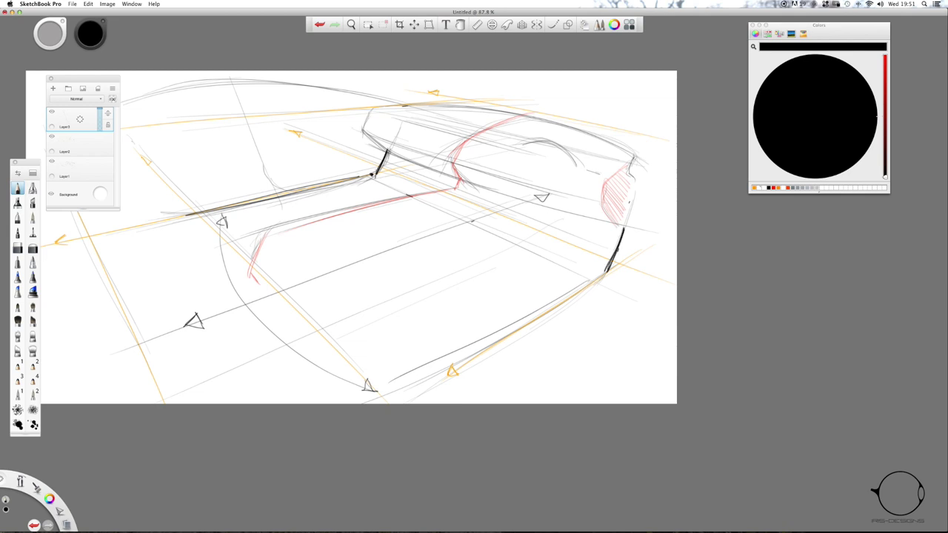
- Mark the end points of the far and near long edges with dots and retrace the edge lines between them
{"action": "left_click_drag", "start_coordinate": [304, 137], "coordinate": [313, 138]}
{"action": "left_click_drag", "start_coordinate": [627, 267], "coordinate": [607, 273]}
{"action": "left_click_drag", "start_coordinate": [371, 174], "coordinate": [191, 213]}
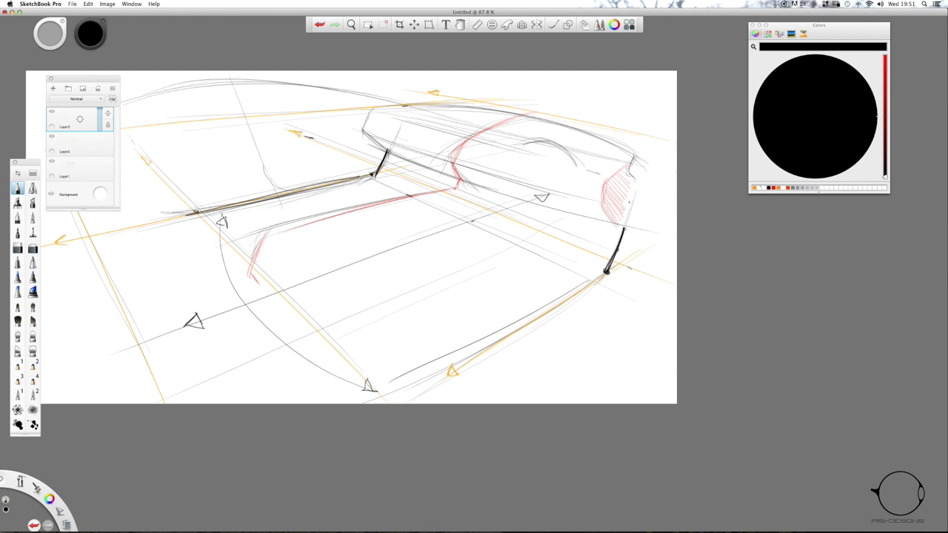
{"action": "left_click", "coordinate": [383, 396]}
{"action": "mouse_move", "coordinate": [598, 274]}
{"action": "left_mouse_down"}
{"action": "mouse_move", "coordinate": [547, 309]}
{"action": "mouse_move", "coordinate": [392, 381]}
{"action": "left_mouse_up"}
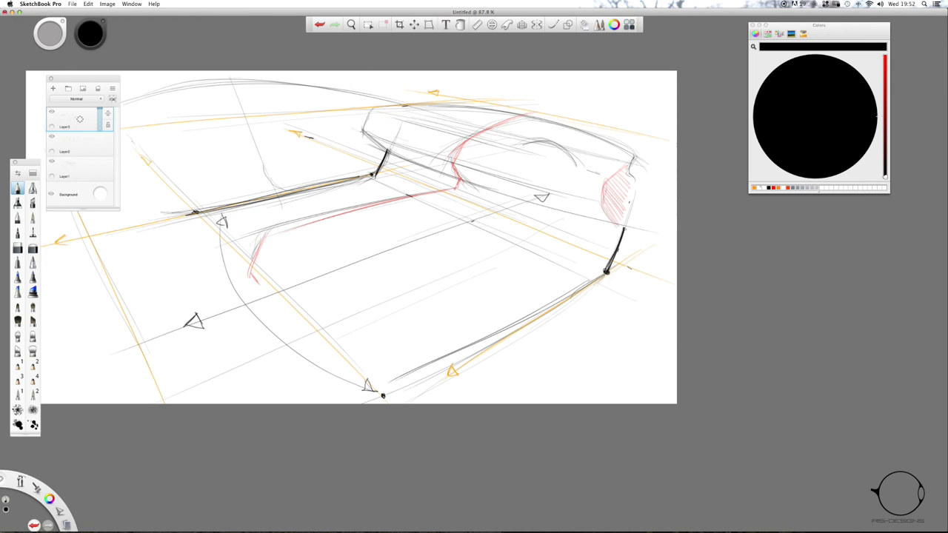
- Mark the two ends of the lower contour with dots, the second at the red hatched patch, and join them with a straight line
{"action": "left_click_drag", "start_coordinate": [363, 132], "coordinate": [358, 129]}
{"action": "left_click_drag", "start_coordinate": [599, 203], "coordinate": [602, 206]}
{"action": "left_click_drag", "start_coordinate": [362, 130], "coordinate": [597, 210]}
{"action": "left_click_drag", "start_coordinate": [362, 131], "coordinate": [359, 127]}
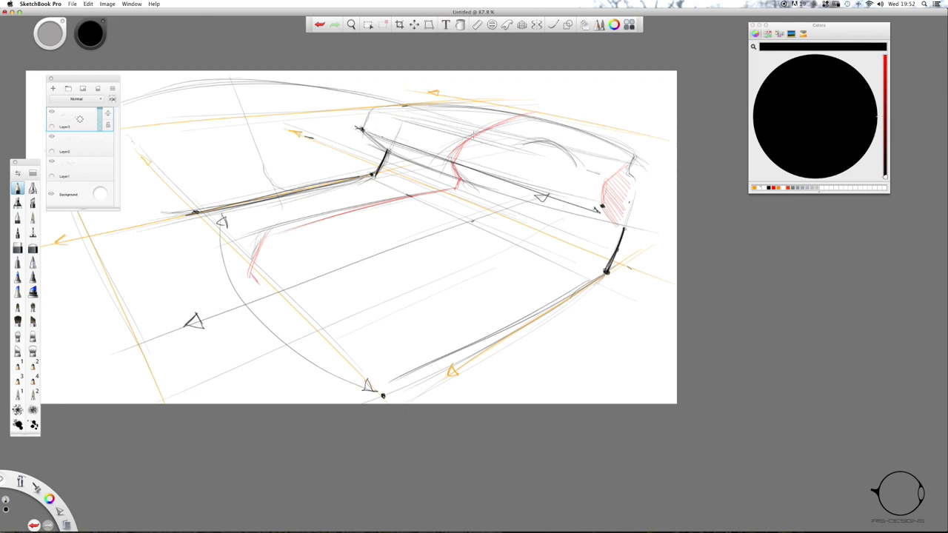
- Mark both ends of the upper contour arc with dots and join them with a straight line
{"action": "left_click_drag", "start_coordinate": [524, 114], "coordinate": [456, 163]}
{"action": "left_click_drag", "start_coordinate": [396, 102], "coordinate": [403, 106]}
{"action": "left_click_drag", "start_coordinate": [631, 167], "coordinate": [626, 162]}
{"action": "left_click_drag", "start_coordinate": [407, 104], "coordinate": [623, 162]}
{"action": "left_click_drag", "start_coordinate": [555, 144], "coordinate": [632, 163]}
{"action": "left_click_drag", "start_coordinate": [391, 102], "coordinate": [404, 105]}
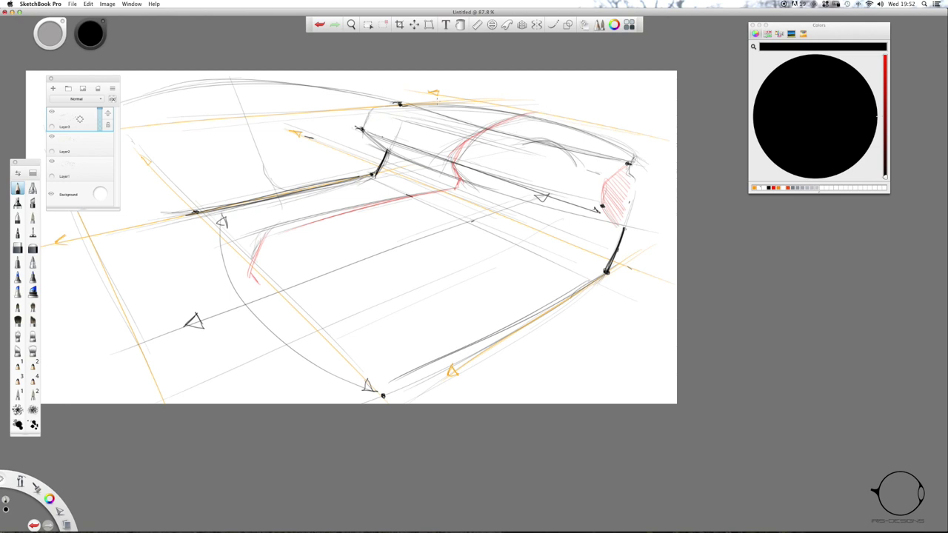
- Retrace the upper contour arc in black and mark where the red section curve meets it with a dot
{"action": "left_click_drag", "start_coordinate": [631, 156], "coordinate": [419, 101]}
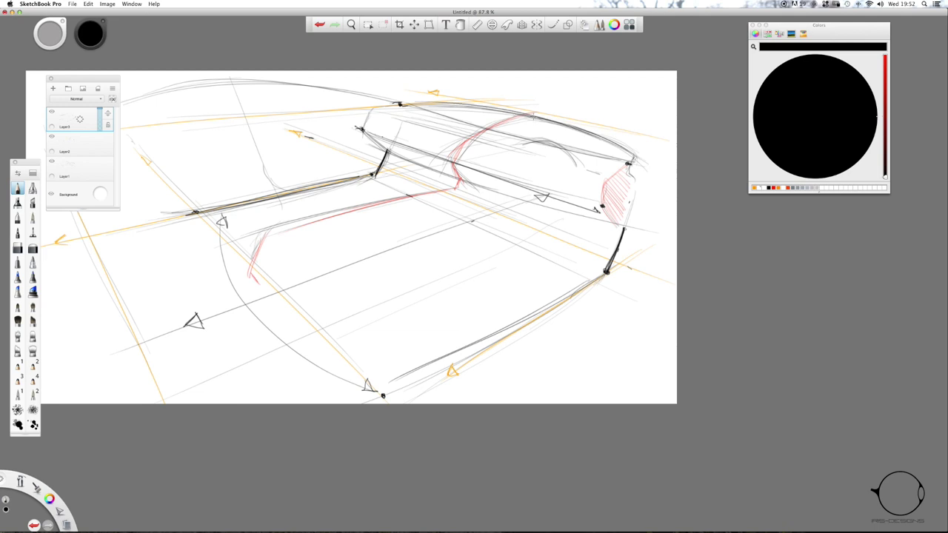
{"action": "left_click_drag", "start_coordinate": [531, 115], "coordinate": [535, 117]}
{"action": "left_click_drag", "start_coordinate": [420, 103], "coordinate": [526, 115]}
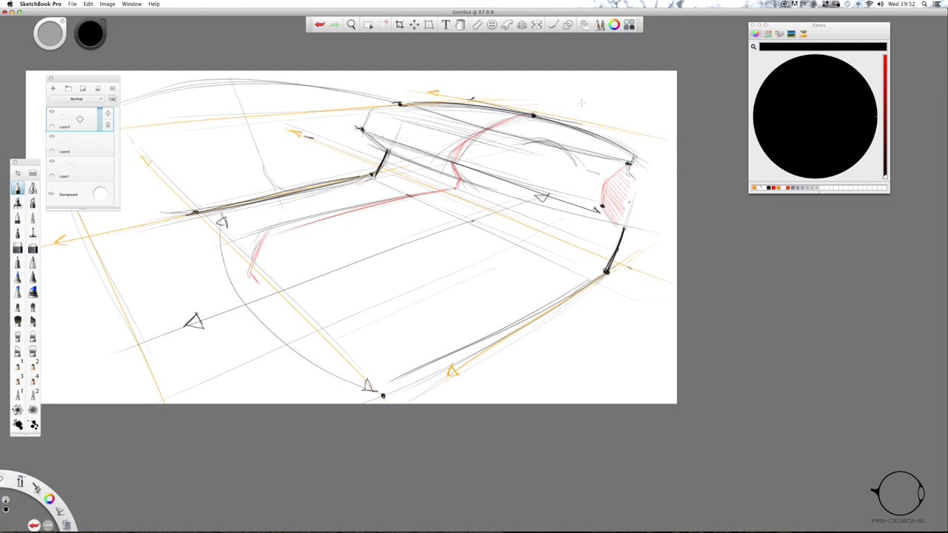
- Draw light perspective guide lines through the marked arc point, beside the centre arrow and along the red section line
{"action": "left_click_drag", "start_coordinate": [579, 103], "coordinate": [495, 124]}
{"action": "left_click_drag", "start_coordinate": [554, 109], "coordinate": [456, 130]}
{"action": "left_click_drag", "start_coordinate": [216, 308], "coordinate": [510, 201]}
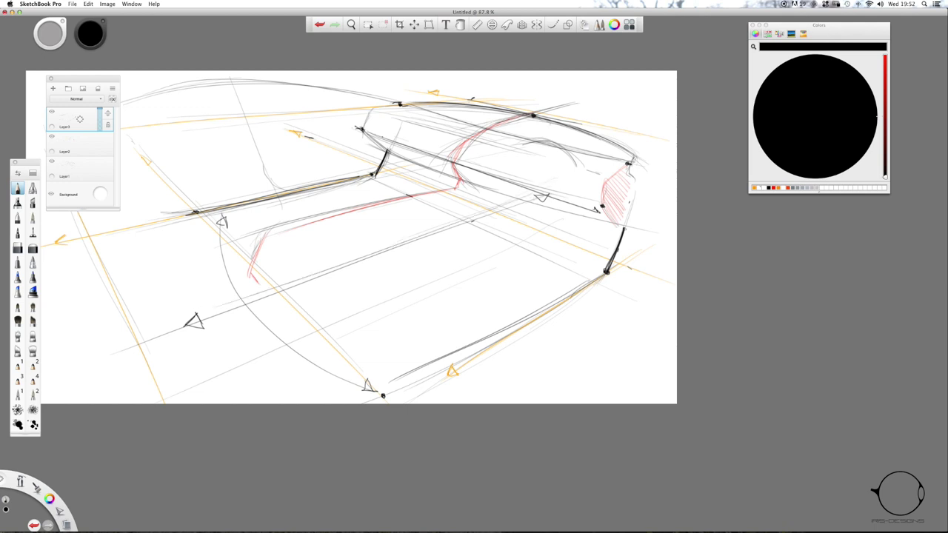
{"action": "left_click_drag", "start_coordinate": [566, 105], "coordinate": [468, 133]}
{"action": "left_click_drag", "start_coordinate": [596, 101], "coordinate": [397, 140]}
{"action": "left_click_drag", "start_coordinate": [511, 171], "coordinate": [195, 252]}
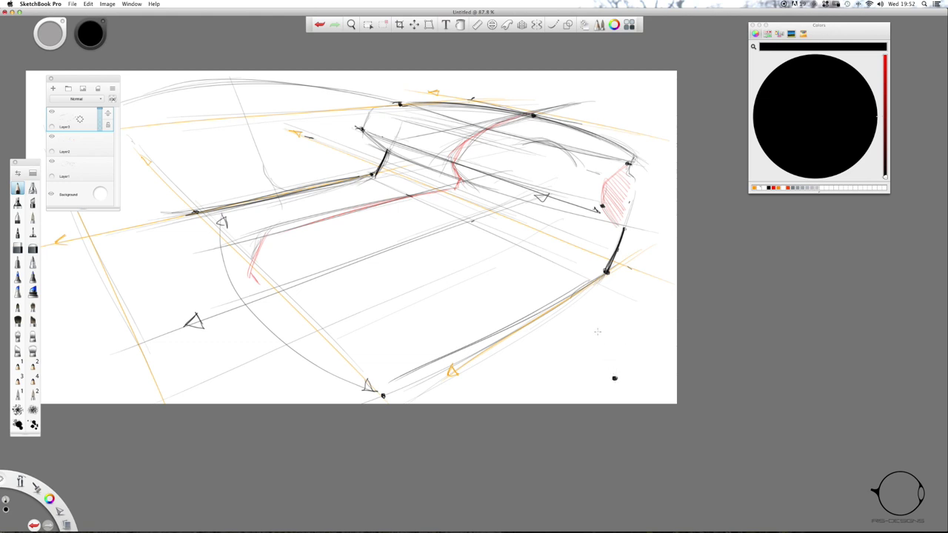
- Sketch a small fan of lines converging on one dot in the blank lower-right corner of the canvas
{"action": "left_click_drag", "start_coordinate": [590, 328], "coordinate": [613, 378]}
{"action": "left_click_drag", "start_coordinate": [601, 324], "coordinate": [609, 384]}
{"action": "key", "text": "super+z"}
{"action": "left_click_drag", "start_coordinate": [606, 327], "coordinate": [613, 379]}
{"action": "left_click_drag", "start_coordinate": [621, 326], "coordinate": [614, 377]}
{"action": "mouse_move", "coordinate": [632, 339]}
{"action": "left_mouse_down"}
{"action": "mouse_move", "coordinate": [614, 377]}
{"action": "mouse_move", "coordinate": [647, 339]}
{"action": "mouse_move", "coordinate": [616, 377]}
{"action": "left_mouse_up"}
{"action": "left_click_drag", "start_coordinate": [571, 344], "coordinate": [614, 378]}
{"action": "left_click_drag", "start_coordinate": [572, 337], "coordinate": [580, 331]}
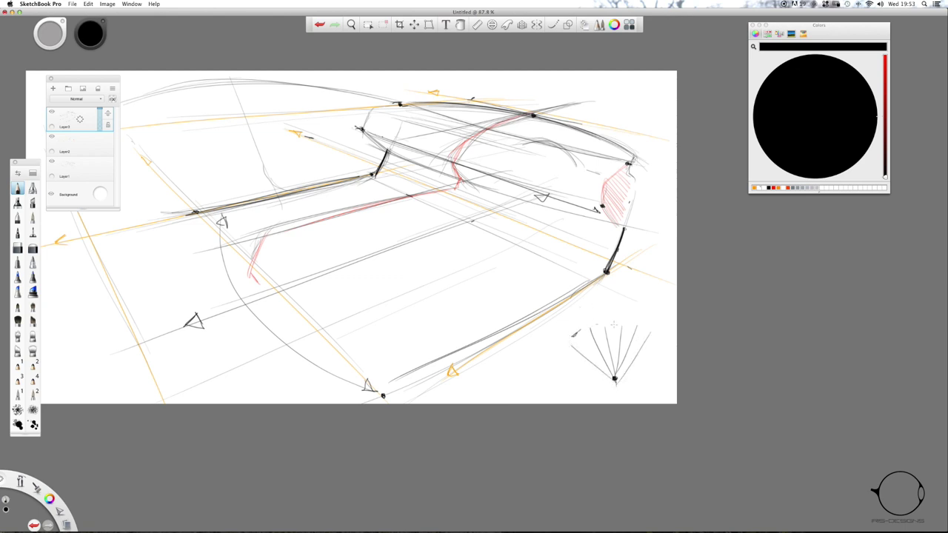
- Undo and erase the small fan sketch from the lower-right corner of the canvas
{"action": "key", "text": "ctrl+z"}
{"action": "key", "text": "ctrl+shift+z"}
{"action": "key", "text": "ctrl+z"}
{"action": "left_click", "coordinate": [17, 247]}
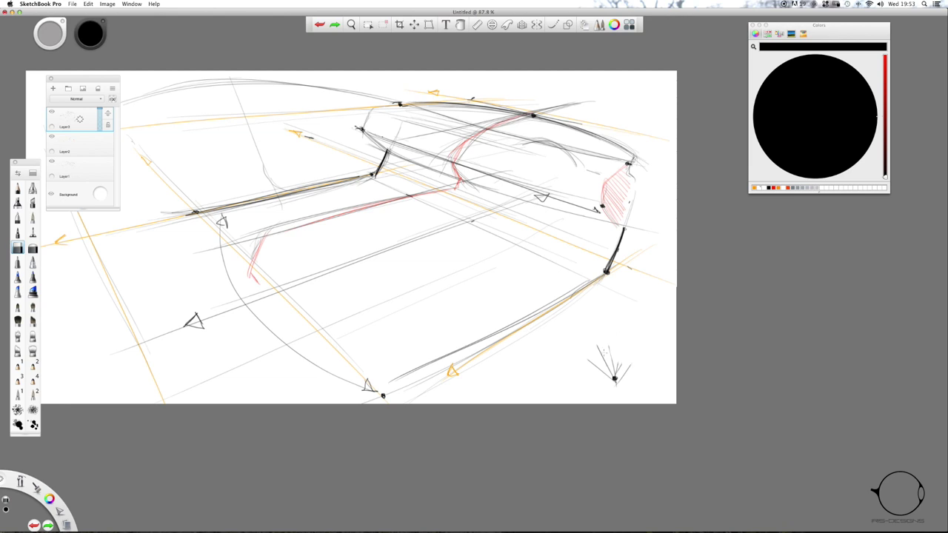
{"action": "mouse_move", "coordinate": [621, 354]}
{"action": "left_mouse_down"}
{"action": "mouse_move", "coordinate": [594, 374]}
{"action": "mouse_move", "coordinate": [615, 382]}
{"action": "left_mouse_up"}
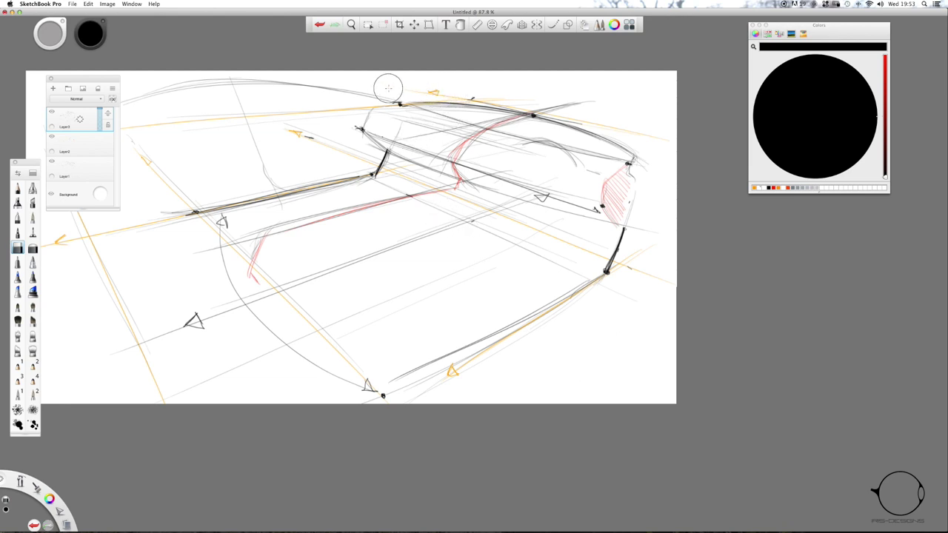
- Add another new layer on top and return to the pencil brush
{"action": "left_click", "coordinate": [79, 120]}
{"action": "left_click_drag", "start_coordinate": [74, 123], "coordinate": [64, 108]}
{"action": "left_click", "coordinate": [17, 188]}
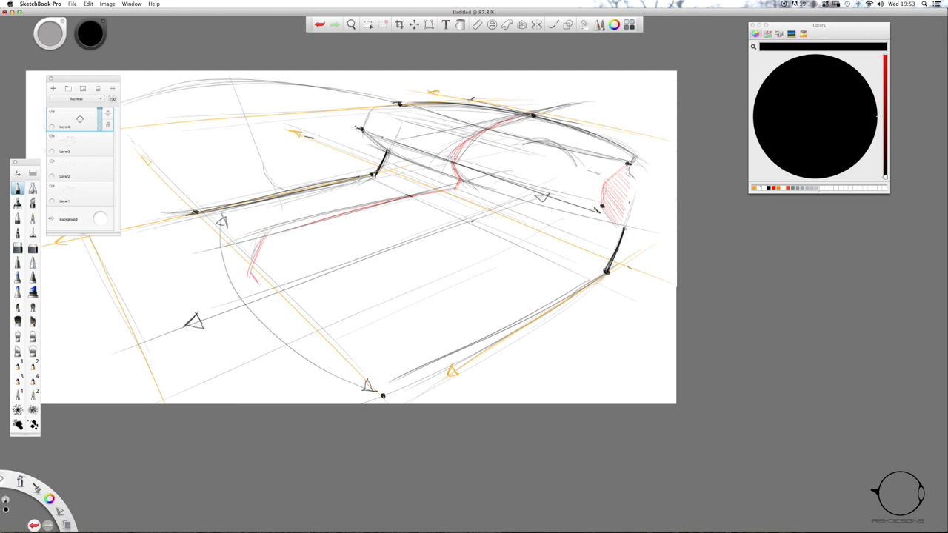
- Sketch short parallel cross lines over the far edge, the red section line and the centre arrow
{"action": "left_click_drag", "start_coordinate": [449, 128], "coordinate": [457, 198]}
{"action": "key", "text": "super+z"}
{"action": "mouse_move", "coordinate": [285, 194]}
{"action": "left_mouse_down"}
{"action": "mouse_move", "coordinate": [328, 217]}
{"action": "mouse_move", "coordinate": [318, 211]}
{"action": "left_mouse_up"}
{"action": "left_click_drag", "start_coordinate": [369, 247], "coordinate": [466, 301]}
{"action": "left_click_drag", "start_coordinate": [372, 252], "coordinate": [465, 299]}
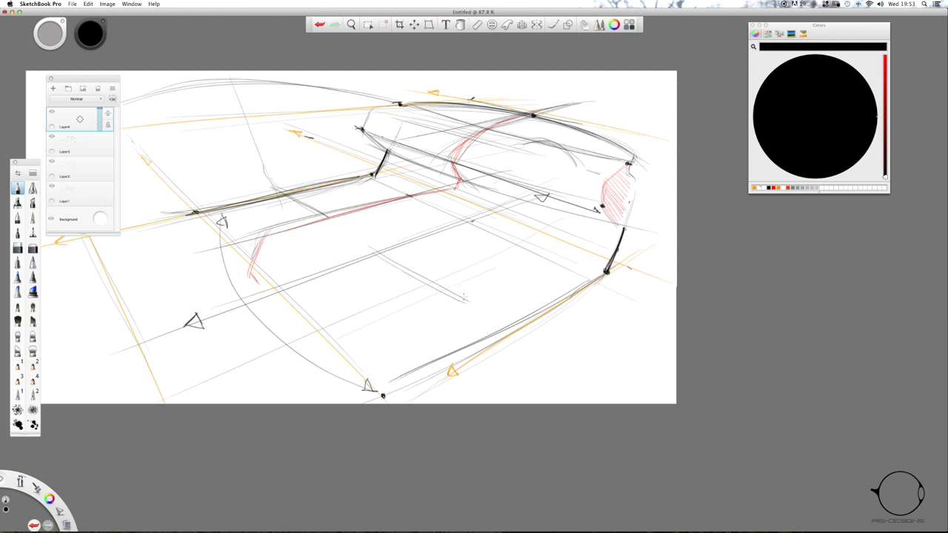
{"action": "left_click_drag", "start_coordinate": [464, 221], "coordinate": [541, 259]}
{"action": "left_click_drag", "start_coordinate": [346, 169], "coordinate": [434, 210]}
- Draw guide lines just below the red section line and along the upper part of the centre arrow
{"action": "left_click_drag", "start_coordinate": [457, 198], "coordinate": [325, 232]}
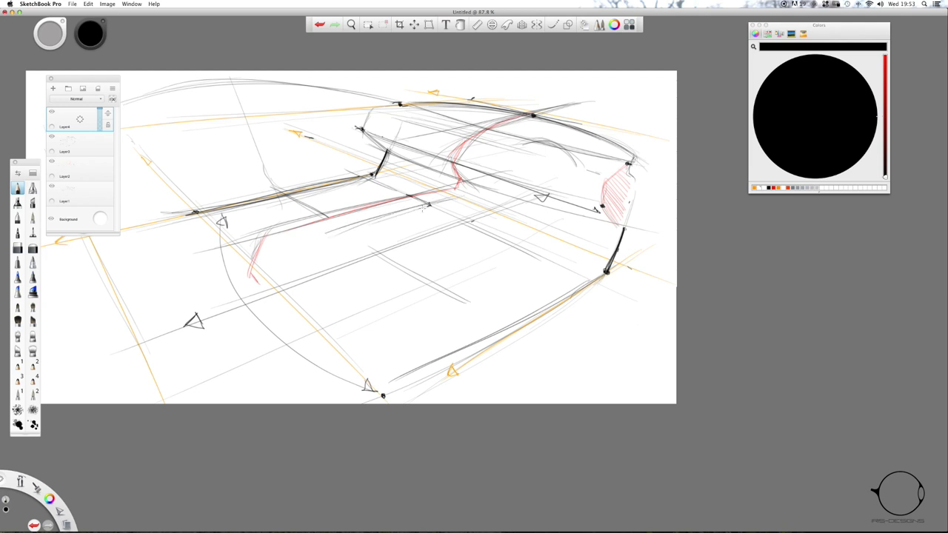
{"action": "left_click_drag", "start_coordinate": [416, 209], "coordinate": [326, 234]}
{"action": "mouse_move", "coordinate": [468, 225]}
{"action": "left_mouse_down"}
{"action": "mouse_move", "coordinate": [424, 215]}
{"action": "mouse_move", "coordinate": [382, 250]}
{"action": "left_mouse_up"}
- Sketch and reinforce a curved contour that rises from the centre line and bends over toward the far cross line
{"action": "left_click_drag", "start_coordinate": [423, 216], "coordinate": [368, 258]}
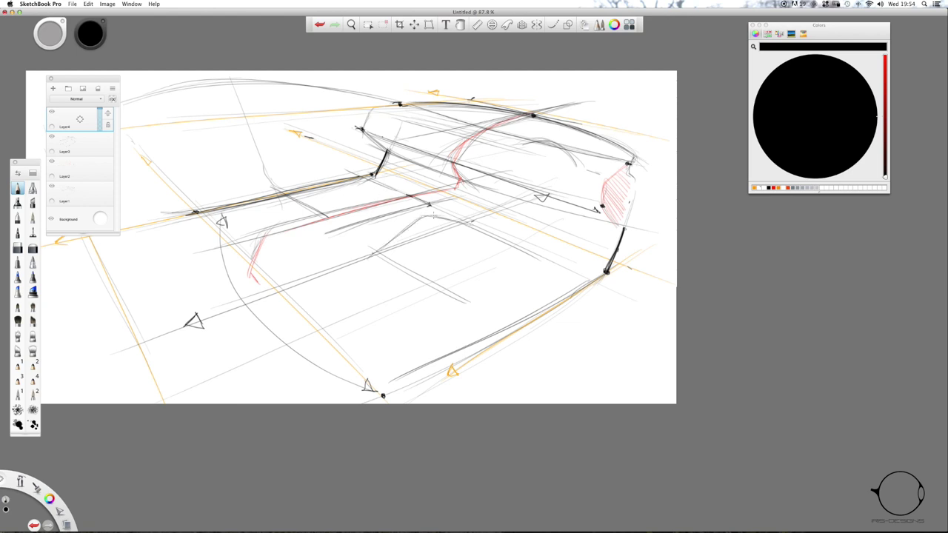
{"action": "left_click_drag", "start_coordinate": [466, 222], "coordinate": [434, 216]}
{"action": "mouse_move", "coordinate": [433, 218]}
{"action": "left_mouse_down"}
{"action": "mouse_move", "coordinate": [387, 239]}
{"action": "mouse_move", "coordinate": [424, 215]}
{"action": "left_mouse_up"}
{"action": "left_click_drag", "start_coordinate": [413, 222], "coordinate": [380, 250]}
{"action": "left_click_drag", "start_coordinate": [385, 242], "coordinate": [366, 256]}
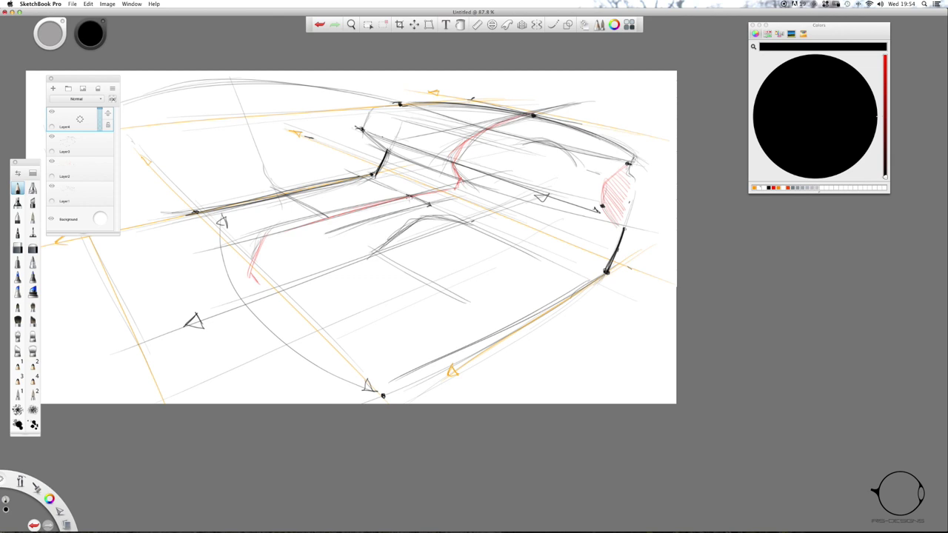
- Darken the lines beside the red section line and add a short corner edge linking them to the curved contour
{"action": "mouse_move", "coordinate": [457, 195]}
{"action": "left_mouse_down"}
{"action": "mouse_move", "coordinate": [354, 227]}
{"action": "mouse_move", "coordinate": [366, 222]}
{"action": "left_mouse_up"}
{"action": "left_click_drag", "start_coordinate": [435, 188], "coordinate": [325, 215]}
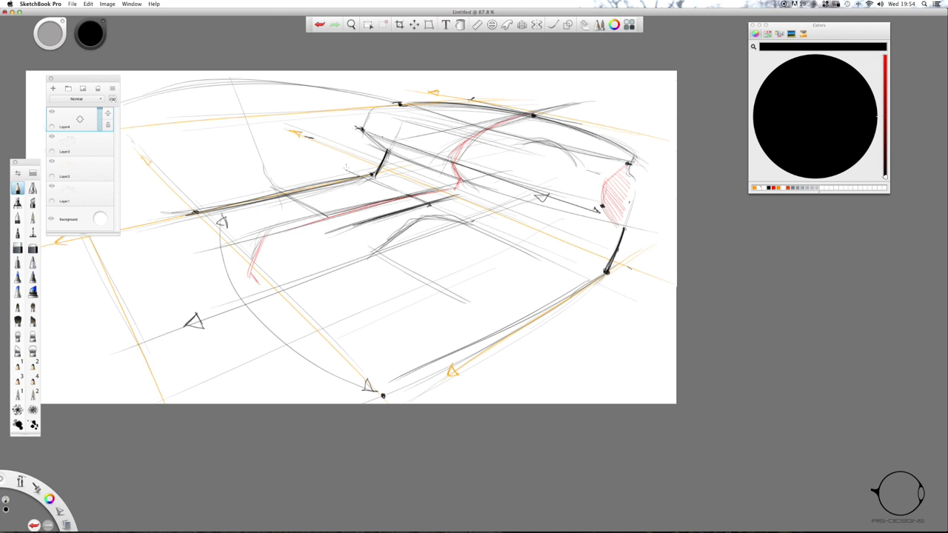
{"action": "left_click_drag", "start_coordinate": [406, 195], "coordinate": [428, 206]}
{"action": "mouse_move", "coordinate": [421, 201]}
{"action": "left_mouse_down"}
{"action": "mouse_move", "coordinate": [424, 217]}
{"action": "mouse_move", "coordinate": [425, 205]}
{"action": "mouse_move", "coordinate": [441, 217]}
{"action": "mouse_move", "coordinate": [376, 250]}
{"action": "left_mouse_up"}
{"action": "left_click_drag", "start_coordinate": [456, 197], "coordinate": [355, 221]}
{"action": "left_click_drag", "start_coordinate": [406, 195], "coordinate": [333, 218]}
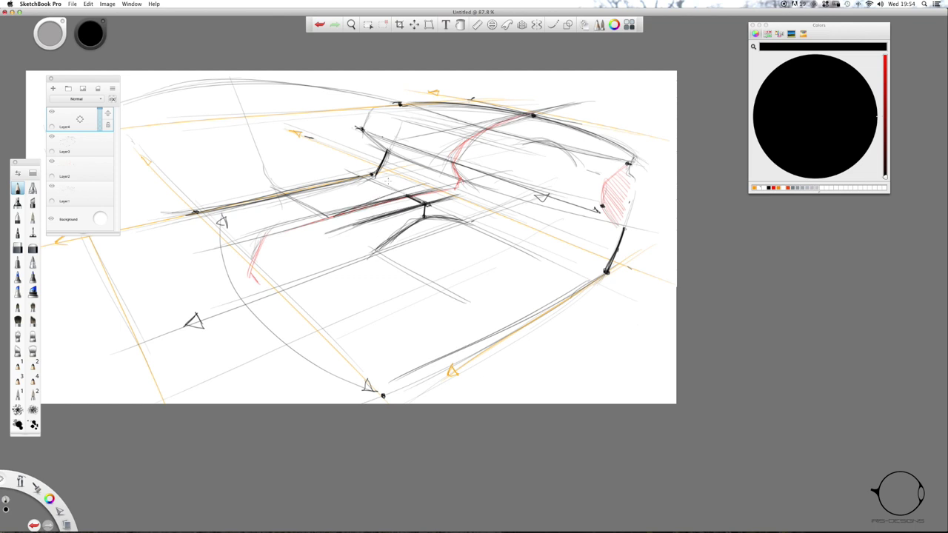
- Sketch shallow humped arcs over the far edge and the red section line, and start hatching under the nearer arc
{"action": "left_click_drag", "start_coordinate": [391, 190], "coordinate": [334, 213]}
{"action": "mouse_move", "coordinate": [377, 178]}
{"action": "left_mouse_down"}
{"action": "mouse_move", "coordinate": [342, 188]}
{"action": "mouse_move", "coordinate": [311, 171]}
{"action": "mouse_move", "coordinate": [267, 182]}
{"action": "left_mouse_up"}
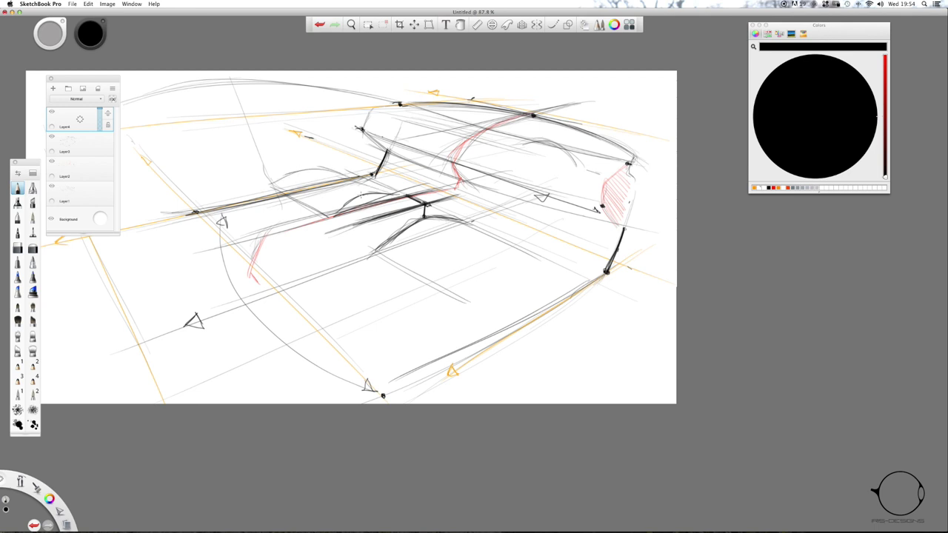
{"action": "left_click_drag", "start_coordinate": [357, 195], "coordinate": [409, 199]}
{"action": "left_click_drag", "start_coordinate": [373, 209], "coordinate": [432, 194]}
{"action": "left_click_drag", "start_coordinate": [419, 201], "coordinate": [444, 190]}
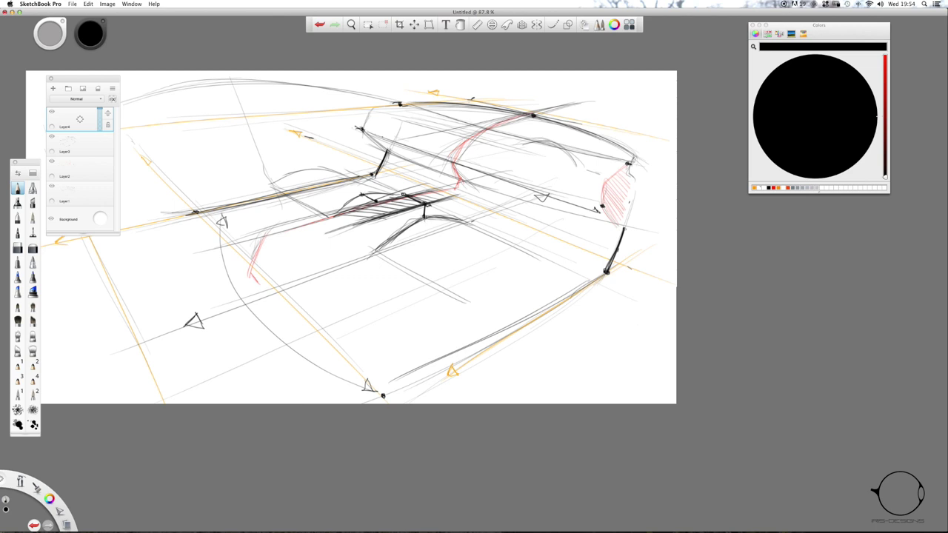
- Fill the narrow surface between the red section line and the line below it with dense black hatching
{"action": "mouse_move", "coordinate": [425, 218]}
{"action": "left_mouse_down"}
{"action": "mouse_move", "coordinate": [428, 228]}
{"action": "mouse_move", "coordinate": [417, 201]}
{"action": "mouse_move", "coordinate": [401, 195]}
{"action": "left_mouse_up"}
{"action": "mouse_move", "coordinate": [405, 214]}
{"action": "left_mouse_down"}
{"action": "mouse_move", "coordinate": [429, 216]}
{"action": "mouse_move", "coordinate": [404, 230]}
{"action": "mouse_move", "coordinate": [384, 208]}
{"action": "mouse_move", "coordinate": [368, 216]}
{"action": "left_mouse_up"}
{"action": "left_click_drag", "start_coordinate": [406, 203], "coordinate": [346, 225]}
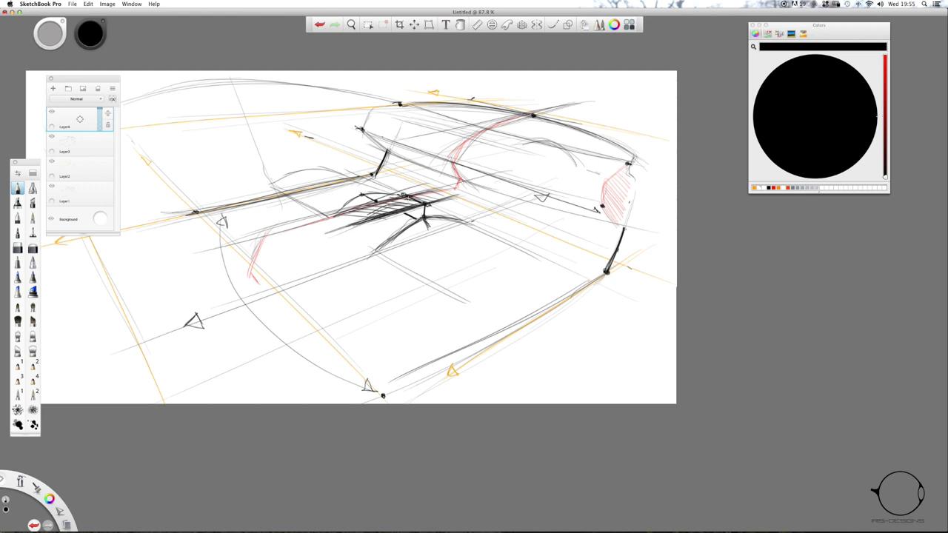
{"action": "left_click_drag", "start_coordinate": [447, 192], "coordinate": [359, 216]}
{"action": "left_click_drag", "start_coordinate": [401, 208], "coordinate": [349, 219]}
{"action": "left_click_drag", "start_coordinate": [374, 213], "coordinate": [319, 228]}
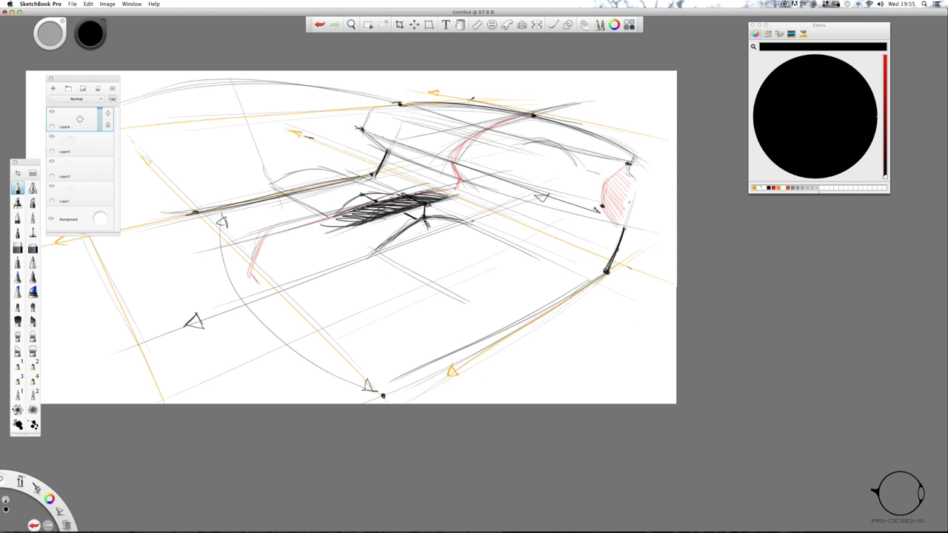
- Hatch the small vertical face below the hatched surface and darken the curved contour beneath it
{"action": "left_click_drag", "start_coordinate": [456, 218], "coordinate": [410, 226]}
{"action": "mouse_move", "coordinate": [415, 222]}
{"action": "left_mouse_down"}
{"action": "mouse_move", "coordinate": [385, 249]}
{"action": "mouse_move", "coordinate": [356, 255]}
{"action": "left_mouse_up"}
{"action": "left_click_drag", "start_coordinate": [427, 205], "coordinate": [425, 218]}
{"action": "mouse_move", "coordinate": [437, 201]}
{"action": "left_mouse_down"}
{"action": "mouse_move", "coordinate": [436, 221]}
{"action": "mouse_move", "coordinate": [408, 228]}
{"action": "mouse_move", "coordinate": [430, 214]}
{"action": "mouse_move", "coordinate": [456, 217]}
{"action": "left_mouse_up"}
{"action": "left_click_drag", "start_coordinate": [398, 233], "coordinate": [437, 215]}
{"action": "mouse_move", "coordinate": [424, 217]}
{"action": "left_mouse_down"}
{"action": "mouse_move", "coordinate": [462, 222]}
{"action": "mouse_move", "coordinate": [381, 246]}
{"action": "left_mouse_up"}
{"action": "left_click_drag", "start_coordinate": [400, 236], "coordinate": [416, 224]}
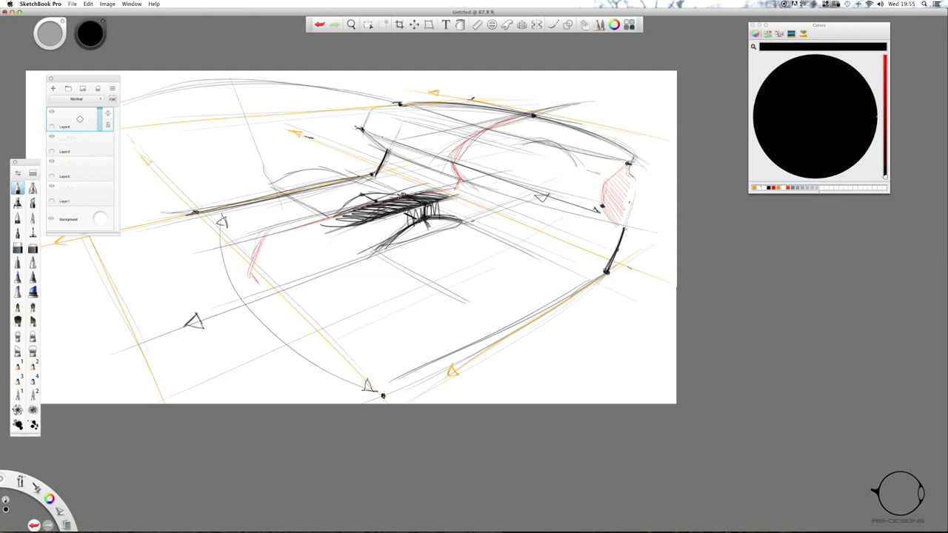
- Add darker cross-hatching over the middle of the hatched surface and retrace its upper edge
{"action": "mouse_move", "coordinate": [400, 190]}
{"action": "left_mouse_down"}
{"action": "mouse_move", "coordinate": [400, 211]}
{"action": "mouse_move", "coordinate": [384, 205]}
{"action": "left_mouse_up"}
{"action": "mouse_move", "coordinate": [388, 201]}
{"action": "left_mouse_down"}
{"action": "mouse_move", "coordinate": [364, 216]}
{"action": "mouse_move", "coordinate": [378, 207]}
{"action": "left_mouse_up"}
{"action": "left_click_drag", "start_coordinate": [363, 211], "coordinate": [350, 222]}
{"action": "left_click_drag", "start_coordinate": [379, 205], "coordinate": [343, 224]}
{"action": "left_click_drag", "start_coordinate": [422, 190], "coordinate": [391, 199]}
{"action": "left_click_drag", "start_coordinate": [317, 217], "coordinate": [422, 191]}
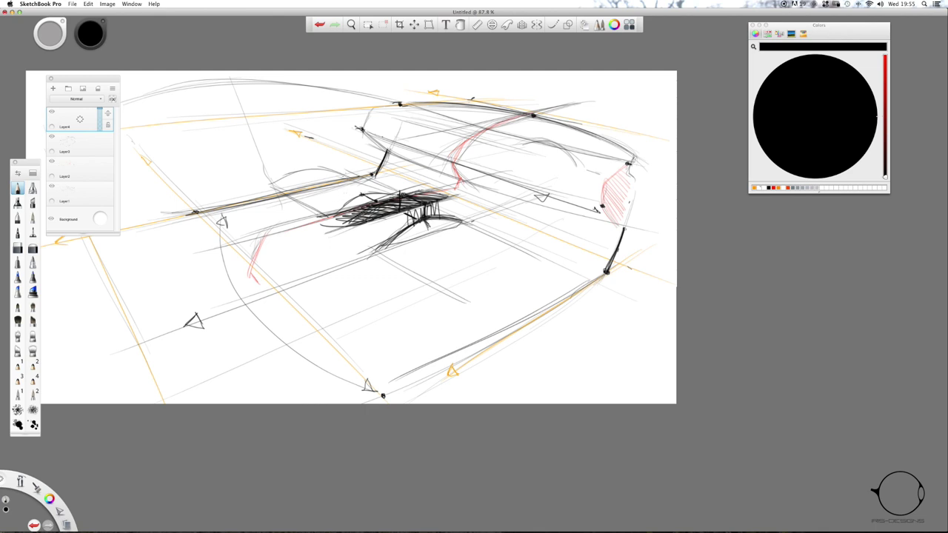
- Hide the layer holding the black hatching and add a new empty layer above it
{"action": "left_click", "coordinate": [387, 178]}
{"action": "left_click_drag", "start_coordinate": [84, 118], "coordinate": [72, 119]}
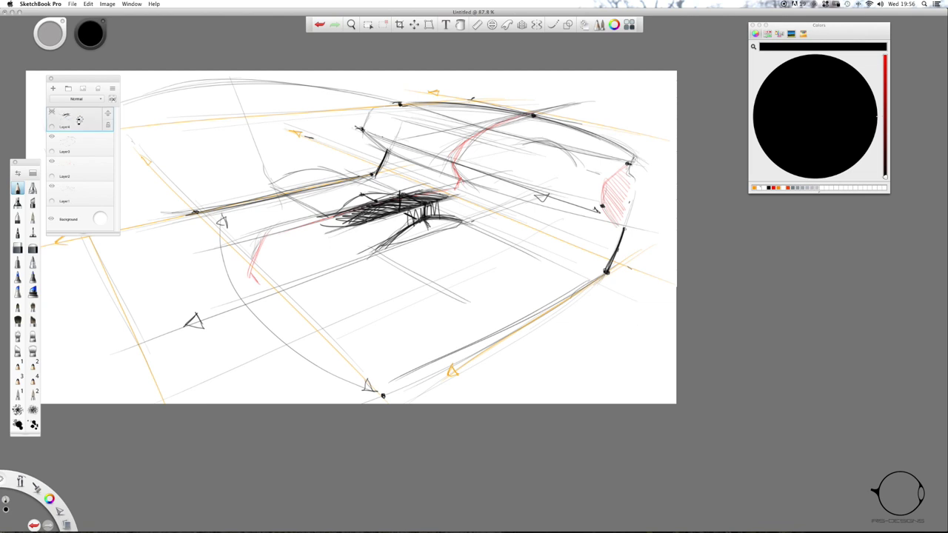
{"action": "key", "text": "super+l"}
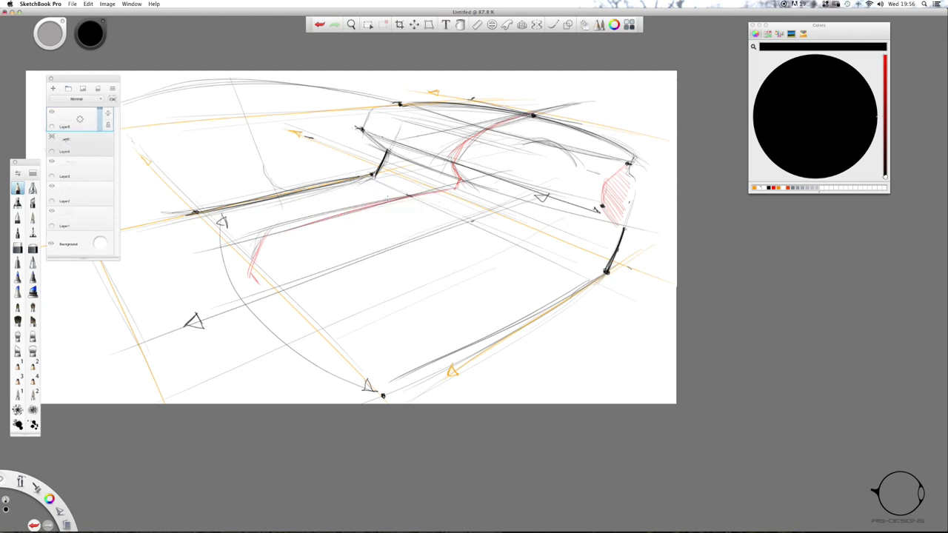
- Retrace the long red section line, the line below it and the line running to the large arrowhead with repeated black strokes
{"action": "left_click_drag", "start_coordinate": [444, 185], "coordinate": [330, 212]}
{"action": "mouse_move", "coordinate": [245, 231]}
{"action": "left_mouse_down"}
{"action": "mouse_move", "coordinate": [473, 182]}
{"action": "mouse_move", "coordinate": [338, 231]}
{"action": "left_mouse_up"}
{"action": "mouse_move", "coordinate": [279, 249]}
{"action": "left_mouse_down"}
{"action": "mouse_move", "coordinate": [478, 188]}
{"action": "mouse_move", "coordinate": [405, 256]}
{"action": "left_mouse_up"}
{"action": "left_click_drag", "start_coordinate": [470, 222], "coordinate": [297, 294]}
{"action": "left_click_drag", "start_coordinate": [496, 214], "coordinate": [199, 321]}
{"action": "left_click_drag", "start_coordinate": [518, 209], "coordinate": [209, 326]}
- Draw a central section profile stepping down from the section line and running forward, with dashed strokes behind it and arrowheads along it
{"action": "mouse_move", "coordinate": [377, 197]}
{"action": "left_mouse_down"}
{"action": "mouse_move", "coordinate": [416, 222]}
{"action": "mouse_move", "coordinate": [406, 216]}
{"action": "mouse_move", "coordinate": [414, 244]}
{"action": "left_mouse_up"}
{"action": "mouse_move", "coordinate": [403, 212]}
{"action": "left_mouse_down"}
{"action": "mouse_move", "coordinate": [423, 256]}
{"action": "mouse_move", "coordinate": [503, 302]}
{"action": "left_mouse_up"}
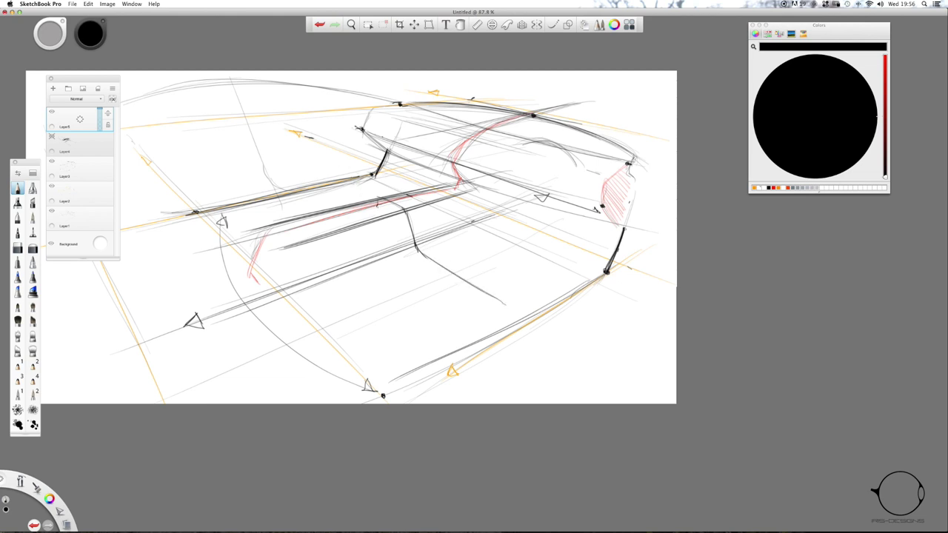
{"action": "left_click_drag", "start_coordinate": [377, 200], "coordinate": [374, 216]}
{"action": "left_click_drag", "start_coordinate": [502, 302], "coordinate": [286, 182]}
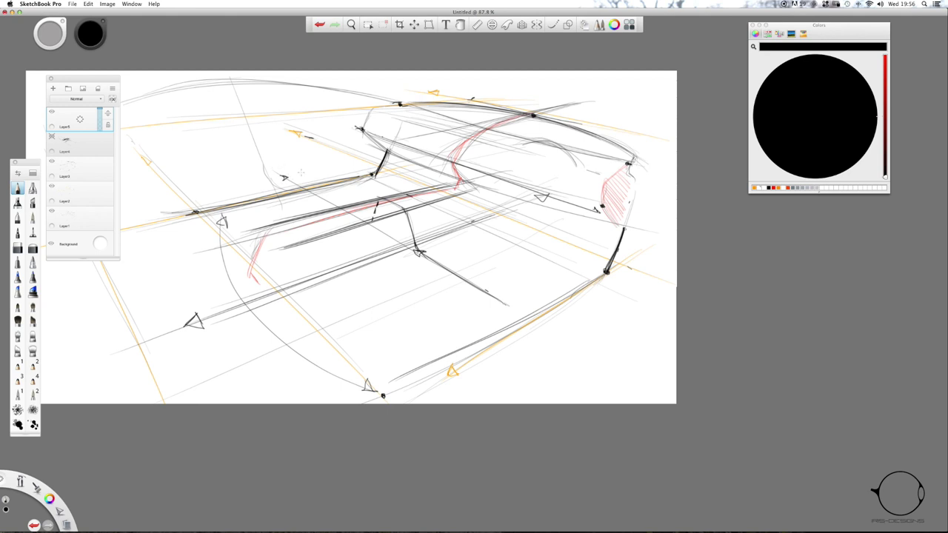
{"action": "left_click_drag", "start_coordinate": [371, 223], "coordinate": [303, 181]}
{"action": "mouse_move", "coordinate": [524, 304]}
{"action": "left_mouse_down"}
{"action": "mouse_move", "coordinate": [516, 313]}
{"action": "mouse_move", "coordinate": [505, 303]}
{"action": "left_mouse_up"}
- Thicken the short step at the section line and sketch a raised, curved side edge running forward to an arrowhead
{"action": "mouse_move", "coordinate": [382, 198]}
{"action": "left_mouse_down"}
{"action": "mouse_move", "coordinate": [406, 209]}
{"action": "mouse_move", "coordinate": [409, 225]}
{"action": "left_mouse_up"}
{"action": "left_click_drag", "start_coordinate": [460, 208], "coordinate": [572, 262]}
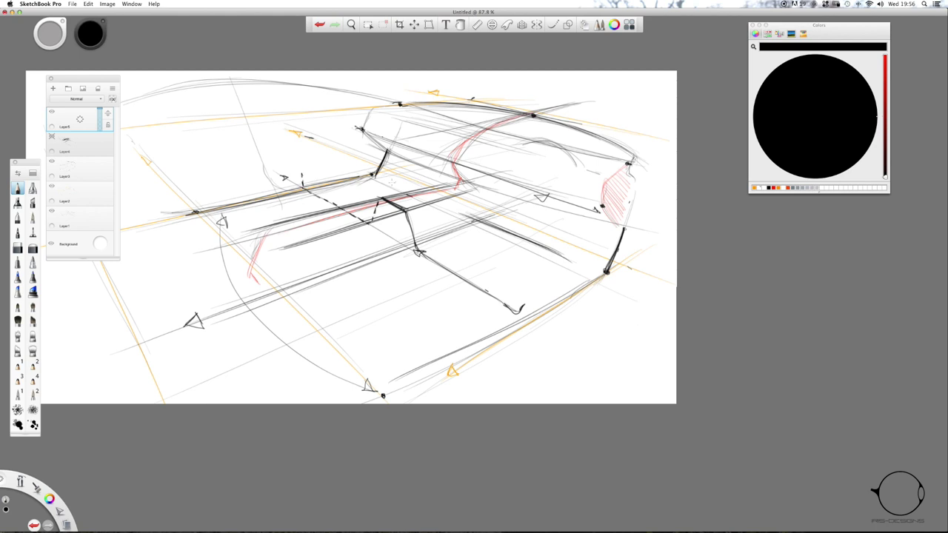
{"action": "mouse_move", "coordinate": [350, 165]}
{"action": "left_mouse_down"}
{"action": "mouse_move", "coordinate": [405, 188]}
{"action": "mouse_move", "coordinate": [389, 185]}
{"action": "left_mouse_up"}
{"action": "left_click_drag", "start_coordinate": [557, 253], "coordinate": [565, 263]}
{"action": "mouse_move", "coordinate": [452, 213]}
{"action": "left_mouse_down"}
{"action": "mouse_move", "coordinate": [396, 228]}
{"action": "mouse_move", "coordinate": [388, 240]}
{"action": "mouse_move", "coordinate": [431, 214]}
{"action": "mouse_move", "coordinate": [381, 248]}
{"action": "left_mouse_up"}
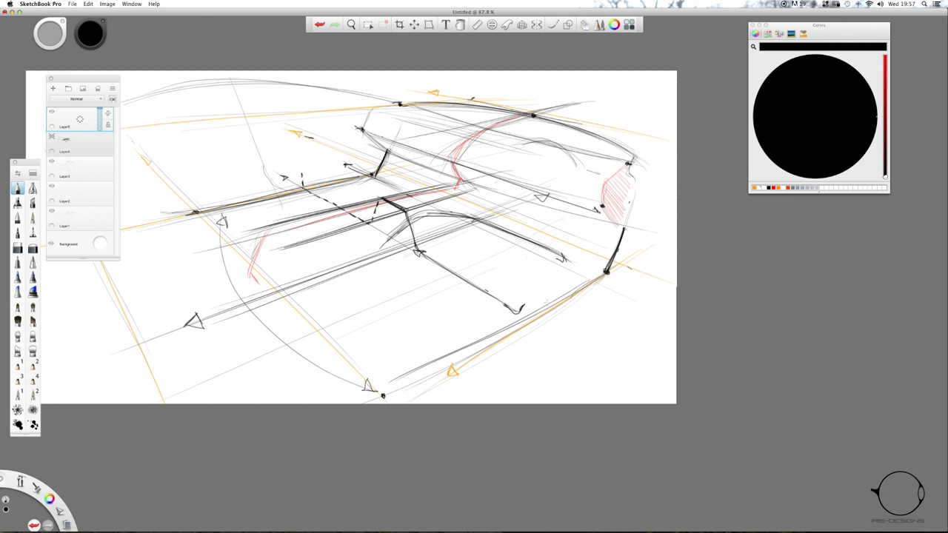
- Extend the section profile to the front edge, draw a parallel edge line and hatch the narrow band between them
{"action": "mouse_move", "coordinate": [579, 283]}
{"action": "left_mouse_down"}
{"action": "mouse_move", "coordinate": [447, 347]}
{"action": "mouse_move", "coordinate": [568, 286]}
{"action": "mouse_move", "coordinate": [384, 372]}
{"action": "mouse_move", "coordinate": [587, 268]}
{"action": "mouse_move", "coordinate": [388, 373]}
{"action": "left_mouse_up"}
{"action": "left_click_drag", "start_coordinate": [514, 309], "coordinate": [537, 322]}
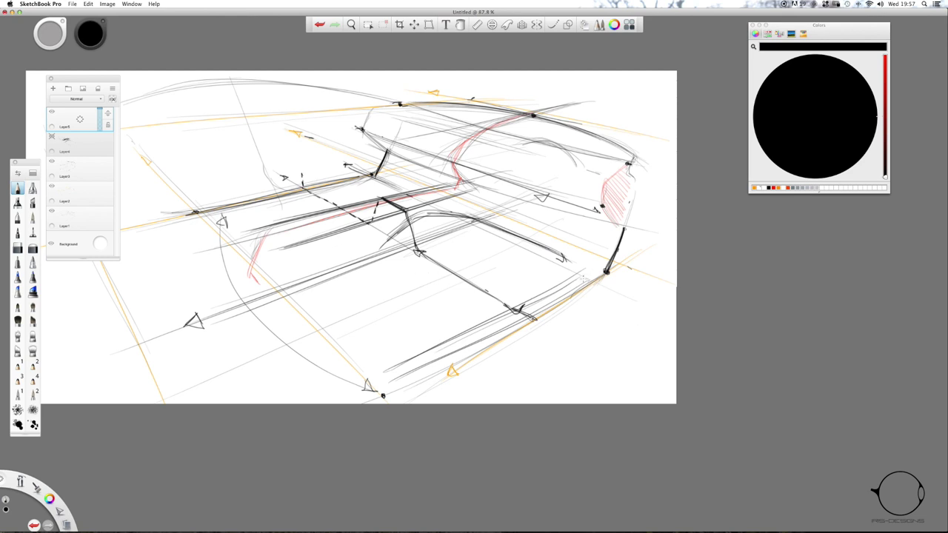
{"action": "left_click_drag", "start_coordinate": [582, 279], "coordinate": [467, 330]}
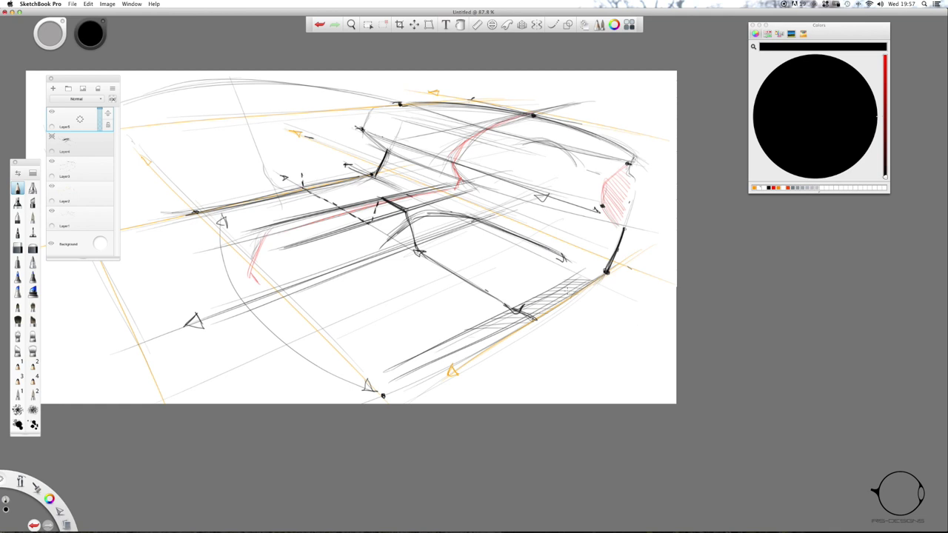
{"action": "left_click_drag", "start_coordinate": [512, 304], "coordinate": [516, 312]}
{"action": "left_click_drag", "start_coordinate": [485, 311], "coordinate": [542, 279]}
{"action": "mouse_move", "coordinate": [542, 278]}
{"action": "left_mouse_down"}
{"action": "mouse_move", "coordinate": [470, 317]}
{"action": "mouse_move", "coordinate": [533, 278]}
{"action": "mouse_move", "coordinate": [469, 306]}
{"action": "left_mouse_up"}
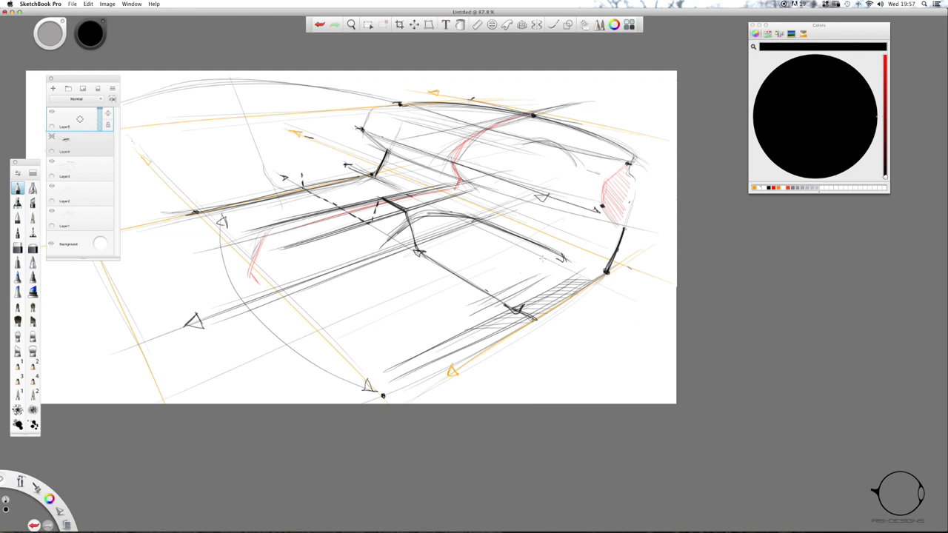
- Sketch the curved front end of the central form and add an arrowed line along its top surface, reinforcing the contours
{"action": "mouse_move", "coordinate": [542, 274]}
{"action": "left_mouse_down"}
{"action": "mouse_move", "coordinate": [546, 250]}
{"action": "mouse_move", "coordinate": [544, 264]}
{"action": "mouse_move", "coordinate": [527, 246]}
{"action": "mouse_move", "coordinate": [473, 272]}
{"action": "left_mouse_up"}
{"action": "mouse_move", "coordinate": [550, 251]}
{"action": "left_mouse_down"}
{"action": "mouse_move", "coordinate": [473, 269]}
{"action": "mouse_move", "coordinate": [486, 264]}
{"action": "mouse_move", "coordinate": [450, 285]}
{"action": "left_mouse_up"}
{"action": "mouse_move", "coordinate": [481, 268]}
{"action": "left_mouse_down"}
{"action": "mouse_move", "coordinate": [439, 290]}
{"action": "mouse_move", "coordinate": [446, 286]}
{"action": "left_mouse_up"}
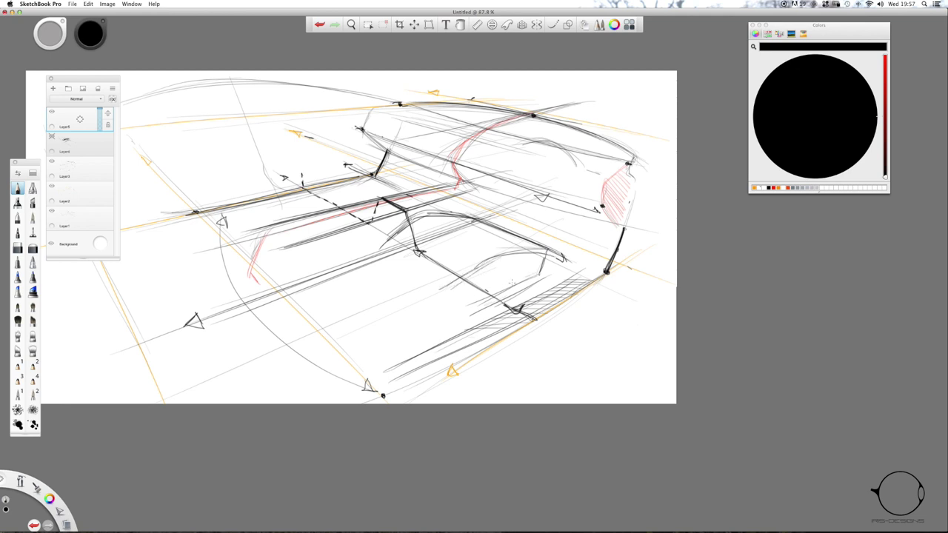
{"action": "left_click_drag", "start_coordinate": [510, 286], "coordinate": [454, 311]}
{"action": "left_click_drag", "start_coordinate": [477, 303], "coordinate": [451, 313]}
{"action": "left_click_drag", "start_coordinate": [524, 262], "coordinate": [428, 214]}
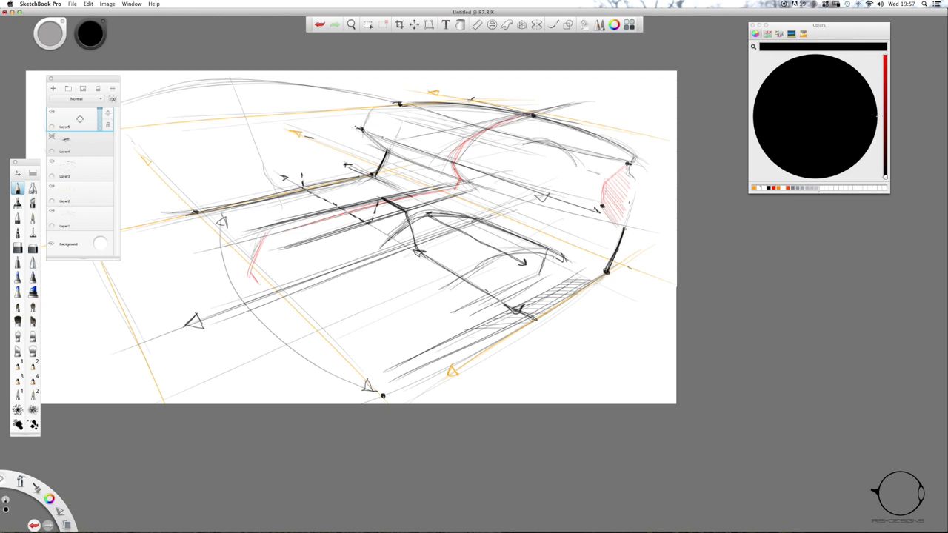
{"action": "mouse_move", "coordinate": [558, 254]}
{"action": "left_mouse_down"}
{"action": "mouse_move", "coordinate": [477, 302]}
{"action": "mouse_move", "coordinate": [497, 287]}
{"action": "mouse_move", "coordinate": [485, 308]}
{"action": "mouse_move", "coordinate": [484, 283]}
{"action": "left_mouse_up"}
{"action": "left_click_drag", "start_coordinate": [485, 282], "coordinate": [462, 312]}
{"action": "left_click_drag", "start_coordinate": [421, 214], "coordinate": [533, 246]}
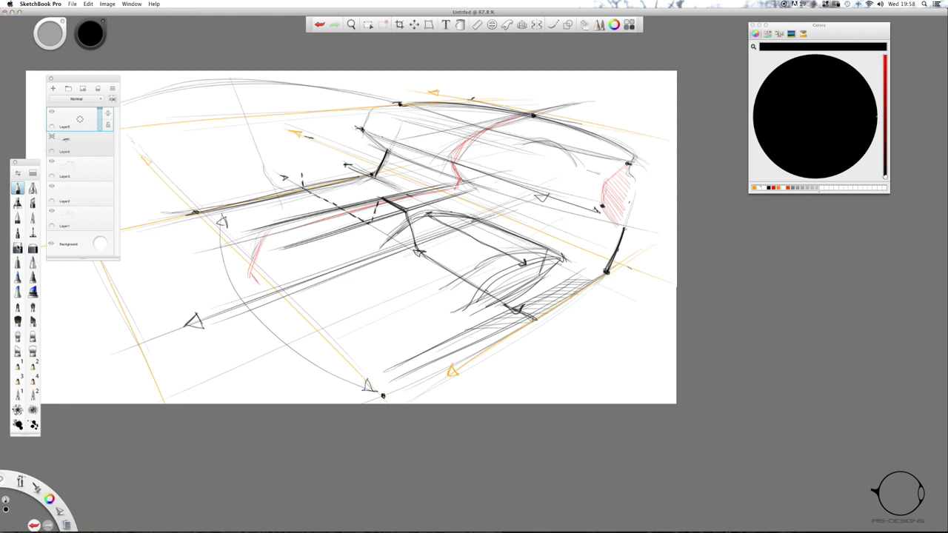
- Erase the sketched front end of the central form down to the hatched front band
{"action": "left_click", "coordinate": [18, 247]}
{"action": "mouse_move", "coordinate": [546, 265]}
{"action": "left_mouse_down"}
{"action": "mouse_move", "coordinate": [511, 270]}
{"action": "mouse_move", "coordinate": [518, 318]}
{"action": "left_mouse_up"}
{"action": "left_click", "coordinate": [17, 188]}
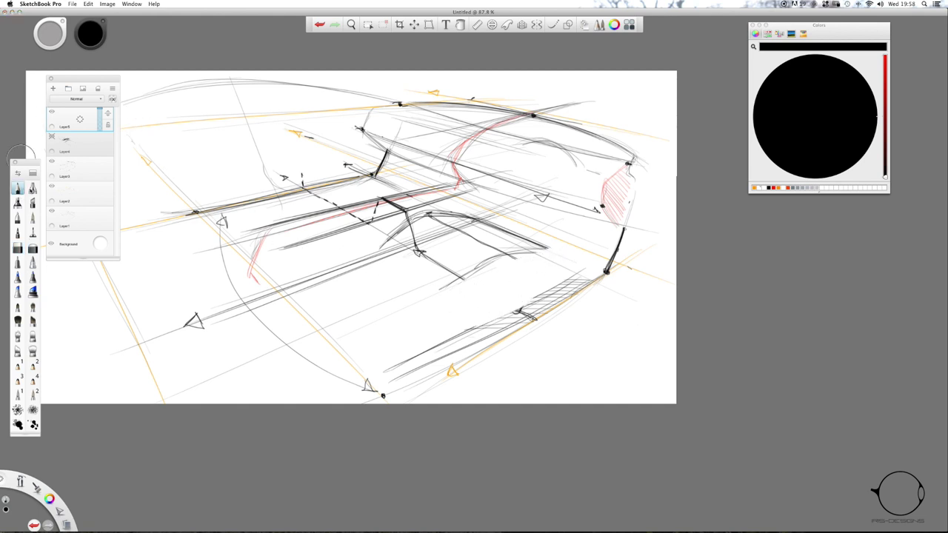
- Add thick vertical strokes at the rear and front of the central form and rough in its front face with loose strokes
{"action": "left_click_drag", "start_coordinate": [403, 211], "coordinate": [408, 247]}
{"action": "mouse_move", "coordinate": [513, 271]}
{"action": "left_mouse_down"}
{"action": "mouse_move", "coordinate": [515, 308]}
{"action": "mouse_move", "coordinate": [499, 297]}
{"action": "left_mouse_up"}
{"action": "left_click_drag", "start_coordinate": [544, 255], "coordinate": [478, 300]}
{"action": "left_click_drag", "start_coordinate": [541, 275], "coordinate": [479, 305]}
{"action": "mouse_move", "coordinate": [545, 253]}
{"action": "left_mouse_down"}
{"action": "mouse_move", "coordinate": [526, 281]}
{"action": "mouse_move", "coordinate": [539, 273]}
{"action": "mouse_move", "coordinate": [474, 315]}
{"action": "left_mouse_up"}
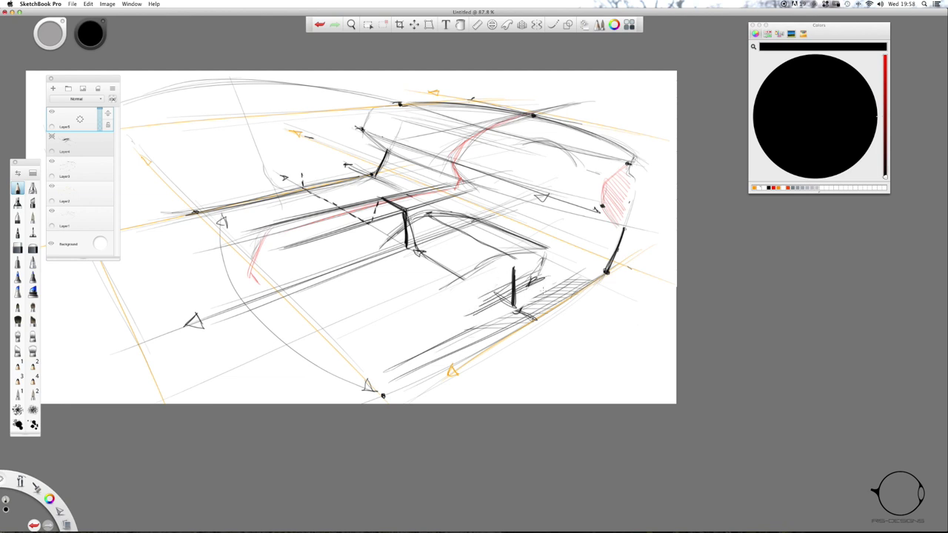
- Build up the hatching and curved contours of the central form's front face and outline its rounded rear corner
{"action": "left_click_drag", "start_coordinate": [568, 276], "coordinate": [491, 314]}
{"action": "left_click_drag", "start_coordinate": [539, 269], "coordinate": [476, 296]}
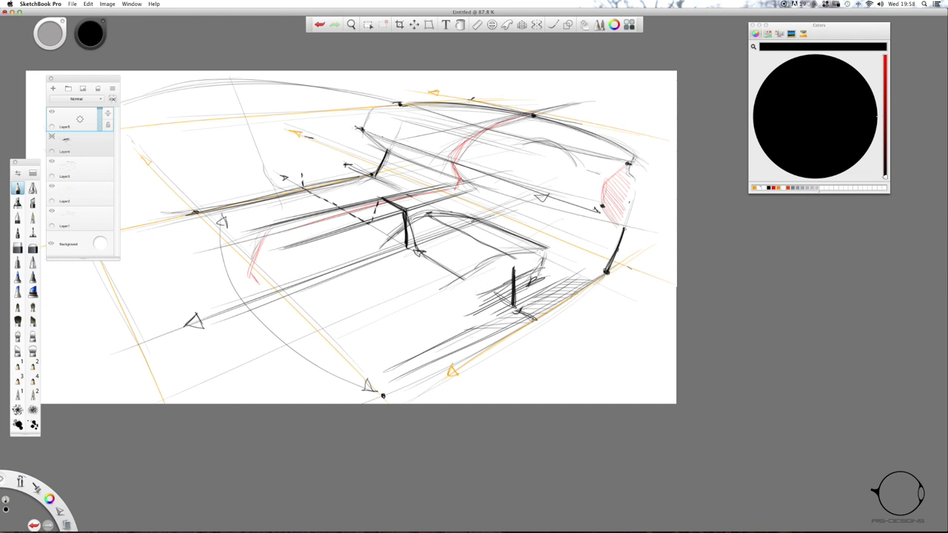
{"action": "mouse_move", "coordinate": [544, 250]}
{"action": "left_mouse_down"}
{"action": "mouse_move", "coordinate": [525, 275]}
{"action": "mouse_move", "coordinate": [477, 291]}
{"action": "left_mouse_up"}
{"action": "left_click_drag", "start_coordinate": [521, 263], "coordinate": [472, 297]}
{"action": "left_click_drag", "start_coordinate": [521, 263], "coordinate": [486, 289]}
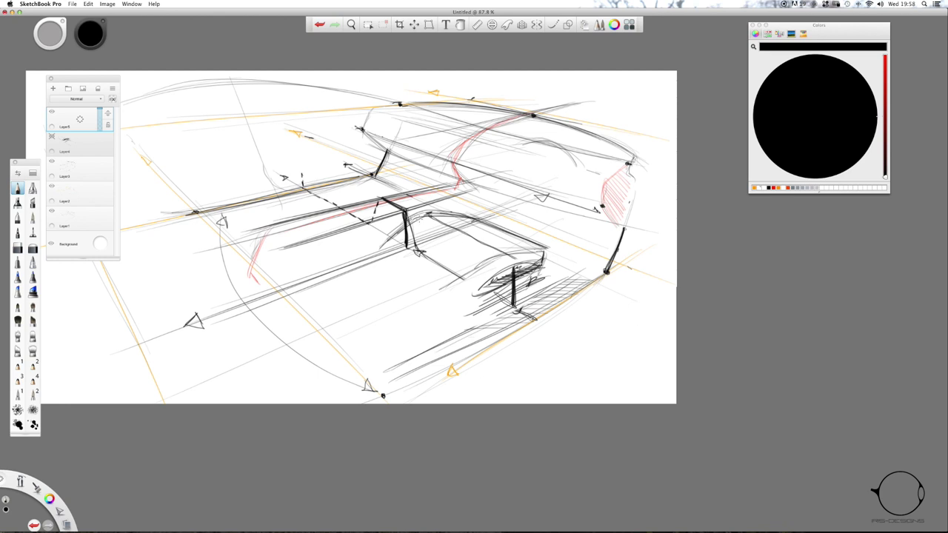
{"action": "mouse_move", "coordinate": [397, 233]}
{"action": "left_mouse_down"}
{"action": "mouse_move", "coordinate": [391, 261]}
{"action": "mouse_move", "coordinate": [418, 271]}
{"action": "left_mouse_up"}
{"action": "mouse_move", "coordinate": [461, 314]}
{"action": "left_mouse_down"}
{"action": "mouse_move", "coordinate": [329, 126]}
{"action": "mouse_move", "coordinate": [230, 92]}
{"action": "left_mouse_up"}
{"action": "mouse_move", "coordinate": [230, 87]}
{"action": "left_mouse_down"}
{"action": "mouse_move", "coordinate": [243, 91]}
{"action": "mouse_move", "coordinate": [230, 93]}
{"action": "left_mouse_up"}
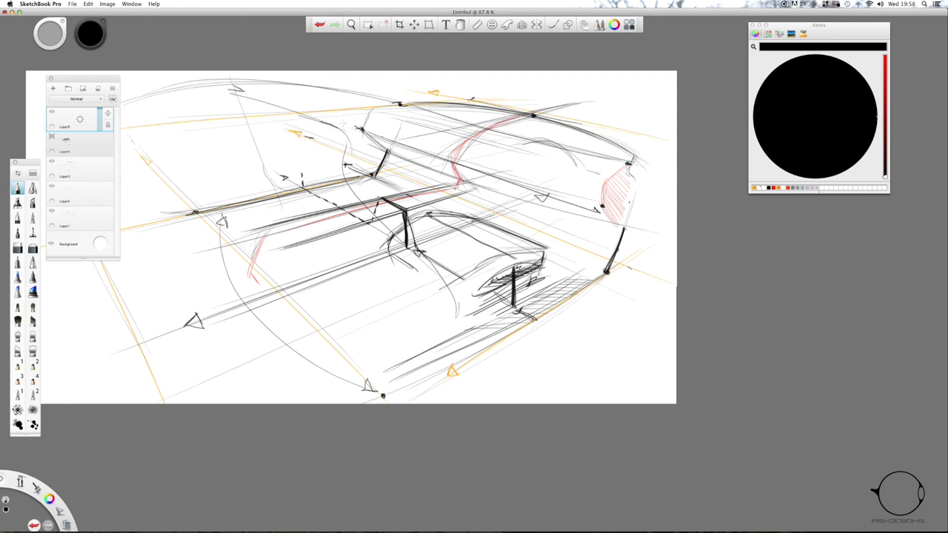
{"action": "left_click_drag", "start_coordinate": [341, 125], "coordinate": [349, 123]}
{"action": "key", "text": "ctrl+z"}
{"action": "key", "text": "ctrl+z"}
{"action": "key", "text": "ctrl+z"}
{"action": "key", "text": "ctrl+z"}
{"action": "key", "text": "ctrl+z"}
{"action": "key", "text": "ctrl+z"}
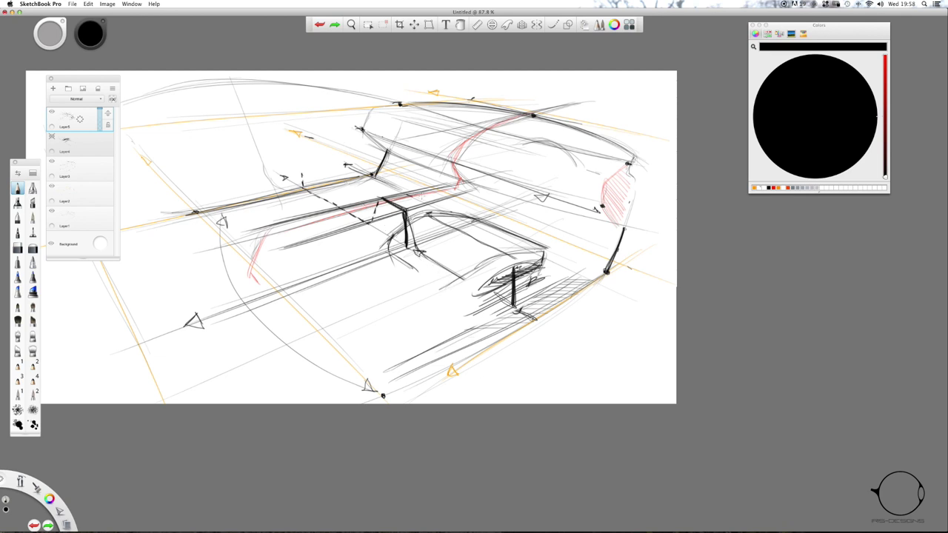
- Darken the rounded rear corner of the central form and mark a short vertical stroke above its top edge
{"action": "mouse_move", "coordinate": [423, 205]}
{"action": "left_mouse_down"}
{"action": "mouse_move", "coordinate": [424, 215]}
{"action": "mouse_move", "coordinate": [467, 219]}
{"action": "mouse_move", "coordinate": [424, 213]}
{"action": "mouse_move", "coordinate": [393, 236]}
{"action": "left_mouse_up"}
{"action": "left_click_drag", "start_coordinate": [423, 201], "coordinate": [423, 208]}
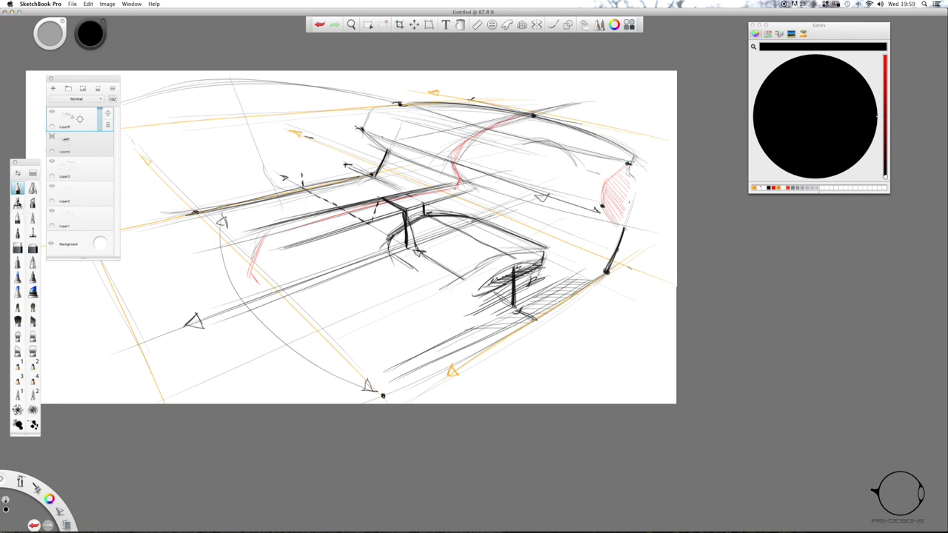
- Paint a broad soft black band along the red section line and erase the dashed strokes behind it
{"action": "left_click", "coordinate": [18, 203]}
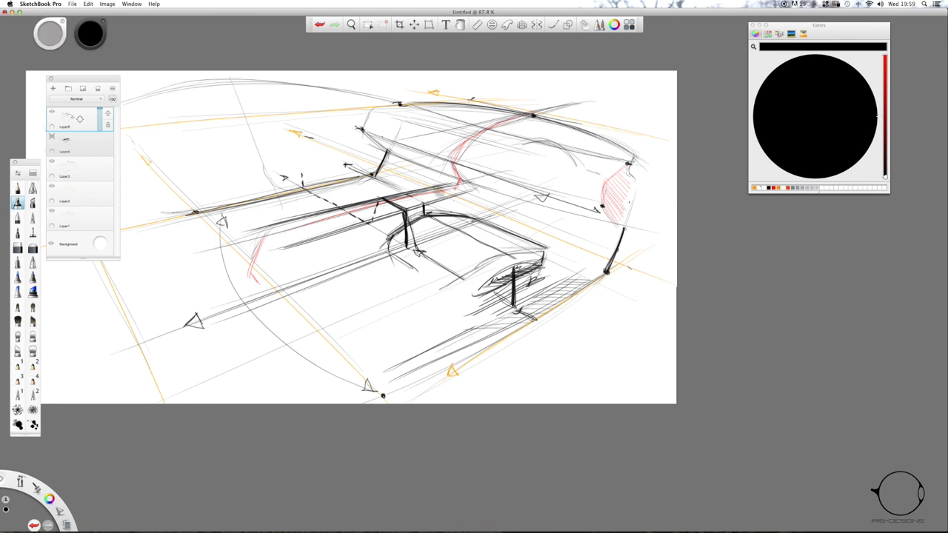
{"action": "left_click_drag", "start_coordinate": [459, 186], "coordinate": [272, 234]}
{"action": "mouse_move", "coordinate": [375, 208]}
{"action": "left_mouse_down"}
{"action": "mouse_move", "coordinate": [456, 190]}
{"action": "mouse_move", "coordinate": [347, 220]}
{"action": "mouse_move", "coordinate": [457, 189]}
{"action": "mouse_move", "coordinate": [231, 250]}
{"action": "left_mouse_up"}
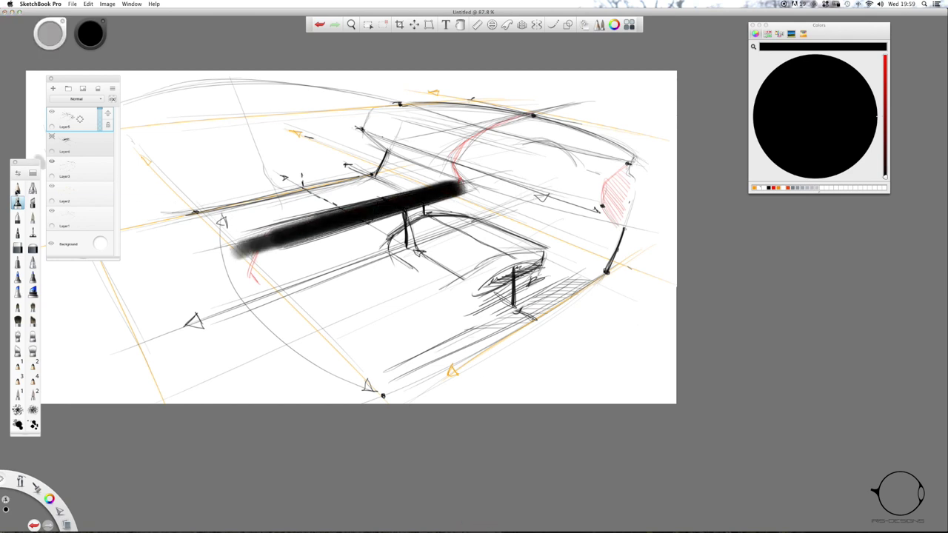
{"action": "left_click", "coordinate": [18, 248]}
{"action": "left_click_drag", "start_coordinate": [408, 177], "coordinate": [303, 206]}
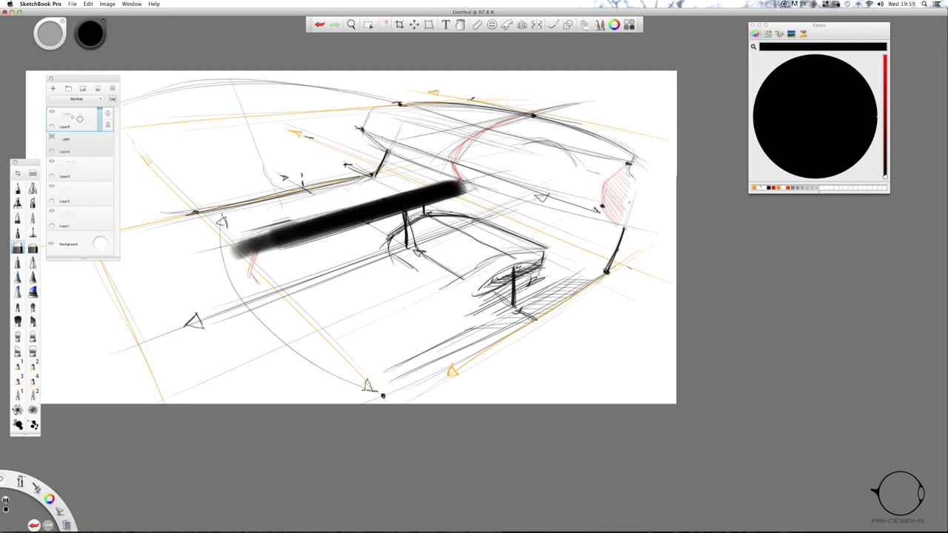
- Draw a thick vertical and a short diagonal on the rear edge line, and mark the front corner with dark strokes and arrowheads
{"action": "left_click", "coordinate": [18, 189]}
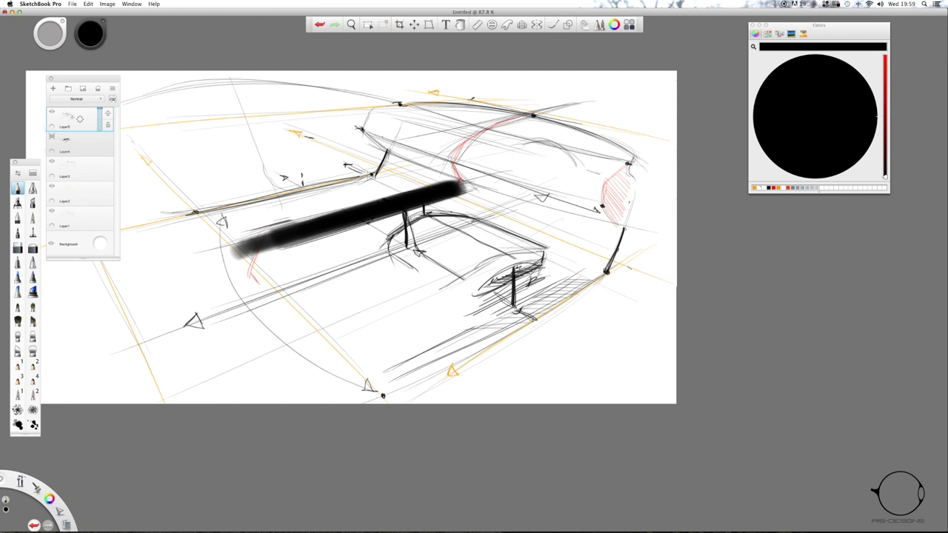
{"action": "left_click_drag", "start_coordinate": [372, 175], "coordinate": [398, 189]}
{"action": "left_click_drag", "start_coordinate": [302, 188], "coordinate": [307, 158]}
{"action": "mouse_move", "coordinate": [507, 255]}
{"action": "left_mouse_down"}
{"action": "mouse_move", "coordinate": [543, 265]}
{"action": "mouse_move", "coordinate": [538, 325]}
{"action": "mouse_move", "coordinate": [530, 311]}
{"action": "mouse_move", "coordinate": [531, 323]}
{"action": "mouse_move", "coordinate": [550, 280]}
{"action": "mouse_move", "coordinate": [543, 319]}
{"action": "left_mouse_up"}
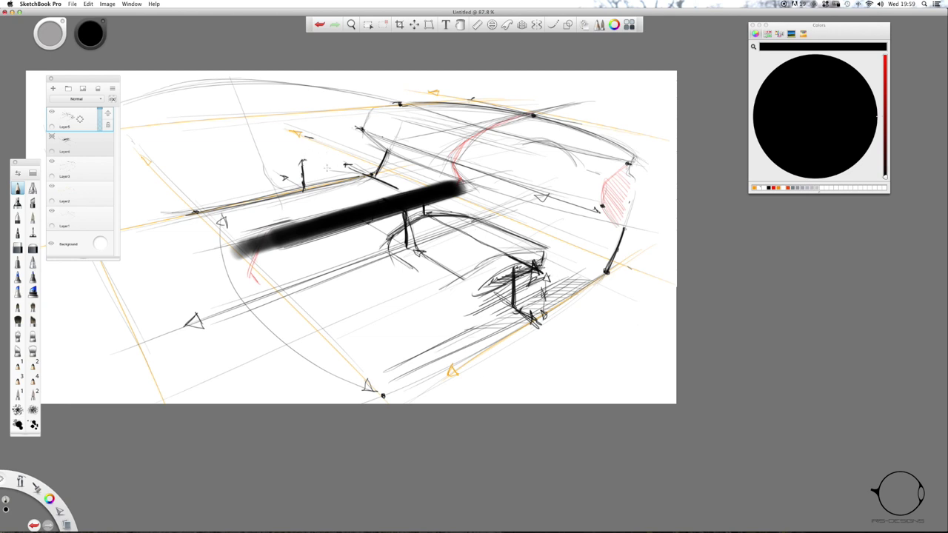
- Sketch a humped contour over the rear edge line and the lower side edge of the central form, with short strokes toward the black band
{"action": "left_click_drag", "start_coordinate": [321, 164], "coordinate": [289, 178]}
{"action": "mouse_move", "coordinate": [355, 173]}
{"action": "left_mouse_down"}
{"action": "mouse_move", "coordinate": [305, 169]}
{"action": "mouse_move", "coordinate": [279, 185]}
{"action": "left_mouse_up"}
{"action": "mouse_move", "coordinate": [475, 295]}
{"action": "left_mouse_down"}
{"action": "mouse_move", "coordinate": [443, 300]}
{"action": "mouse_move", "coordinate": [397, 253]}
{"action": "left_mouse_up"}
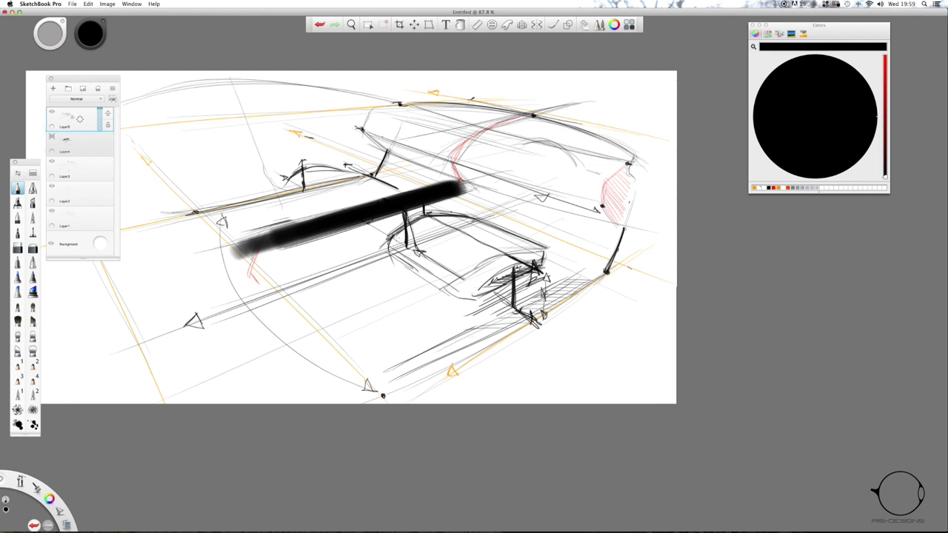
{"action": "left_click_drag", "start_coordinate": [287, 185], "coordinate": [327, 208]}
{"action": "mouse_move", "coordinate": [364, 173]}
{"action": "left_mouse_down"}
{"action": "mouse_move", "coordinate": [340, 166]}
{"action": "mouse_move", "coordinate": [283, 178]}
{"action": "left_mouse_up"}
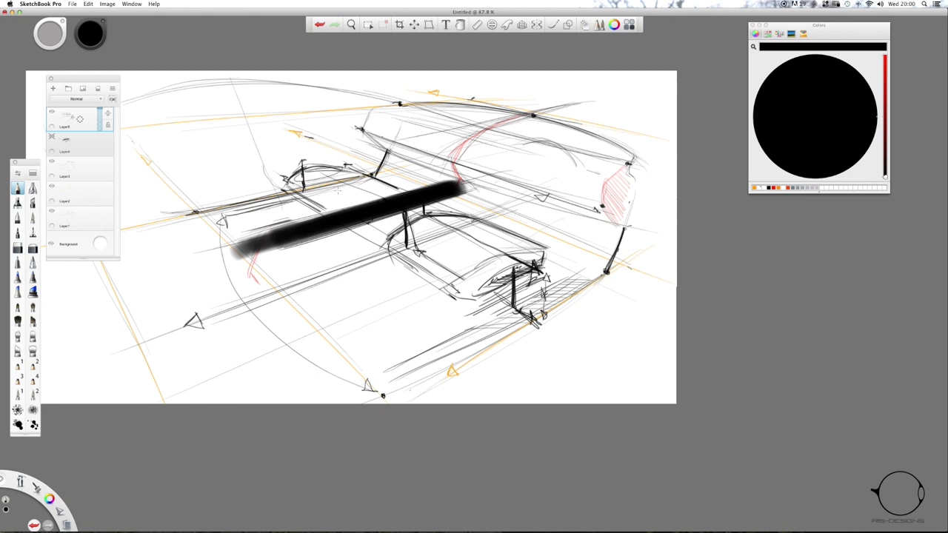
- Draw long lines reaching back past the rear edge line toward the far curve, and mark their ends with arrowheads
{"action": "key", "text": "space"}
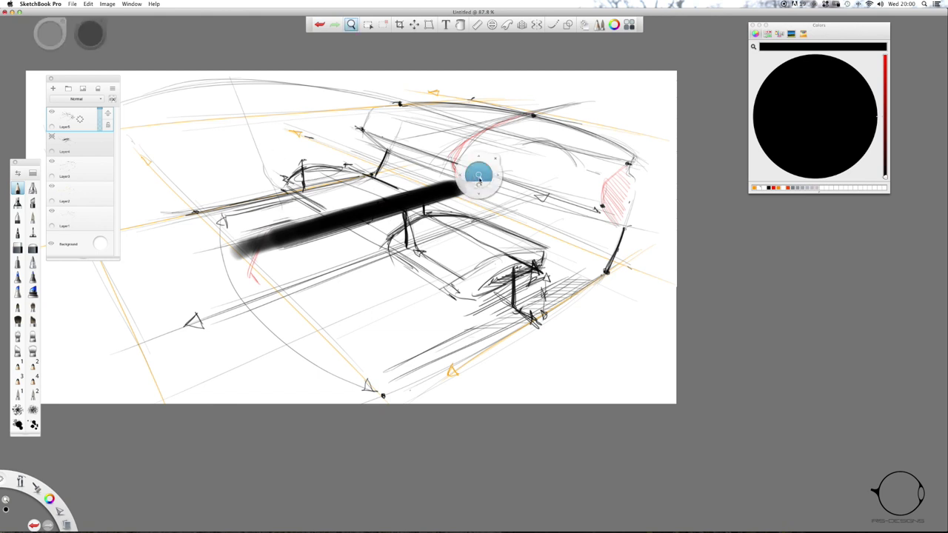
{"action": "left_click_drag", "start_coordinate": [474, 180], "coordinate": [437, 191]}
{"action": "left_click_drag", "start_coordinate": [437, 191], "coordinate": [465, 231]}
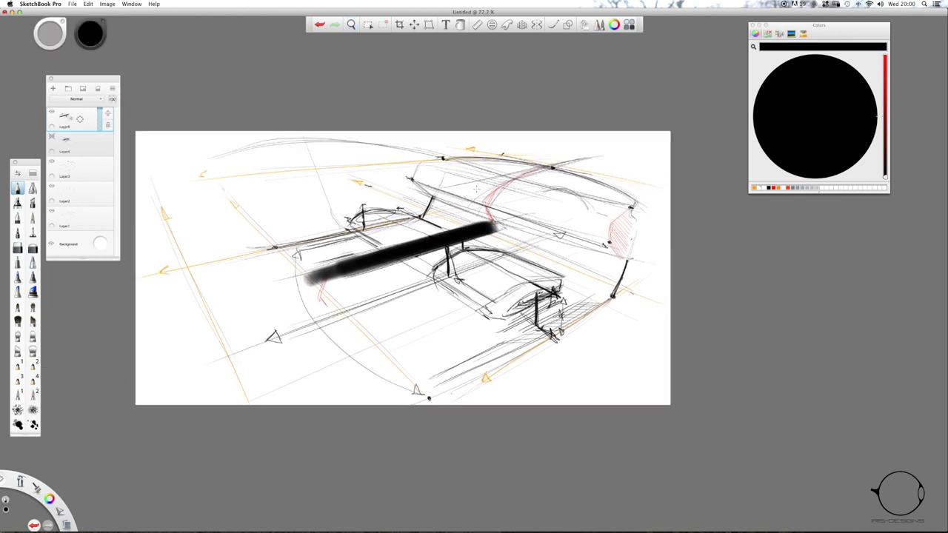
{"action": "key", "text": "space"}
{"action": "left_click_drag", "start_coordinate": [487, 246], "coordinate": [503, 235]}
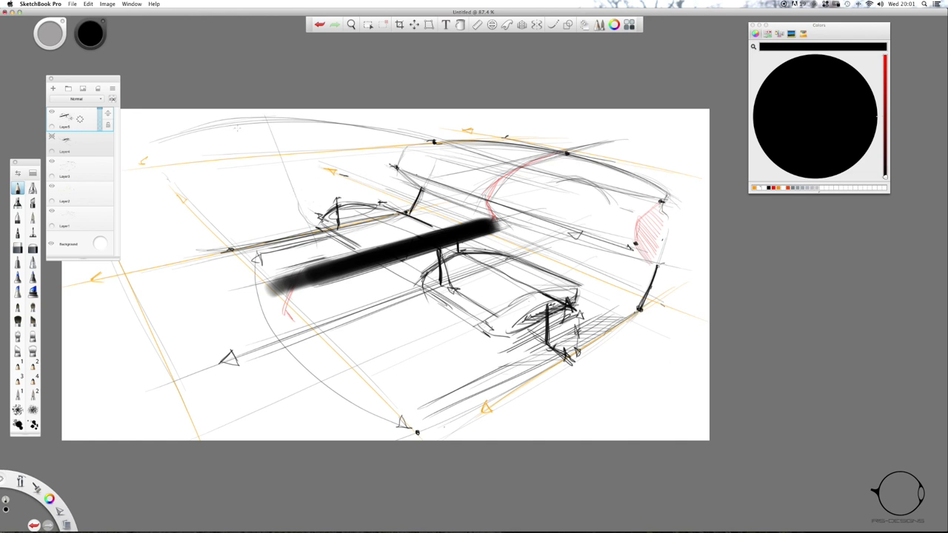
{"action": "left_click_drag", "start_coordinate": [499, 334], "coordinate": [440, 209]}
{"action": "mouse_move", "coordinate": [334, 160]}
{"action": "left_mouse_down"}
{"action": "mouse_move", "coordinate": [214, 117]}
{"action": "mouse_move", "coordinate": [261, 133]}
{"action": "left_mouse_up"}
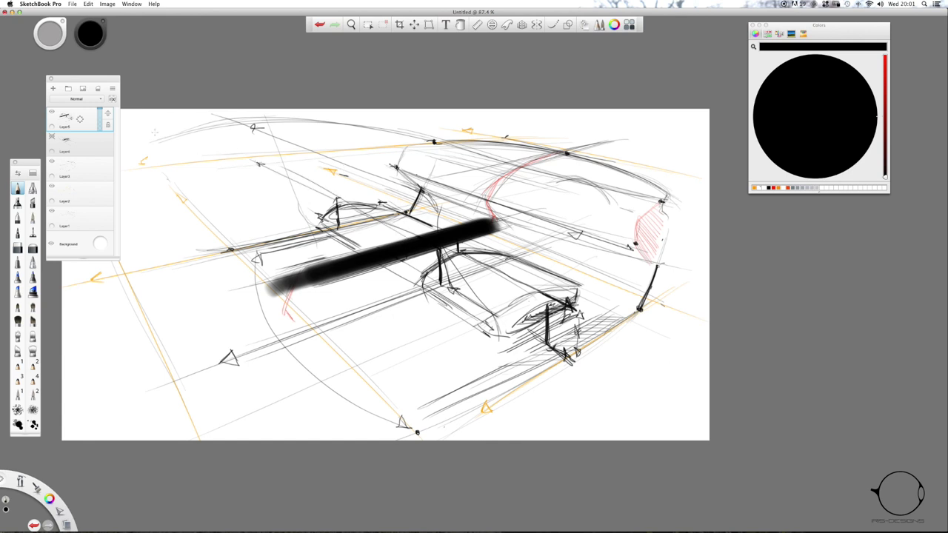
- Merge the sketch layers downward until a single sketch layer remains above the background
{"action": "left_click_drag", "start_coordinate": [76, 121], "coordinate": [75, 137]}
{"action": "key", "text": "Return"}
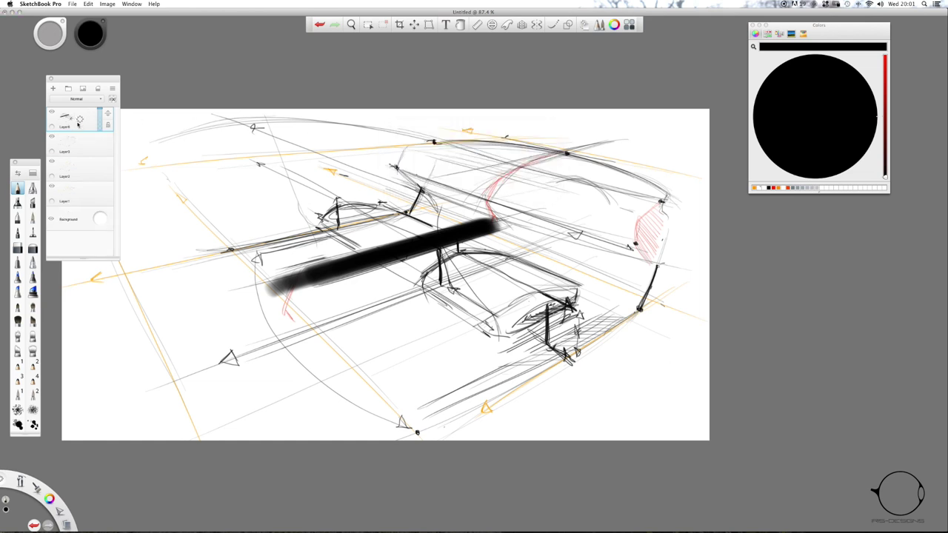
{"action": "left_click_drag", "start_coordinate": [78, 119], "coordinate": [77, 140]}
{"action": "left_click_drag", "start_coordinate": [73, 119], "coordinate": [74, 143]}
{"action": "left_click_drag", "start_coordinate": [74, 119], "coordinate": [74, 143]}
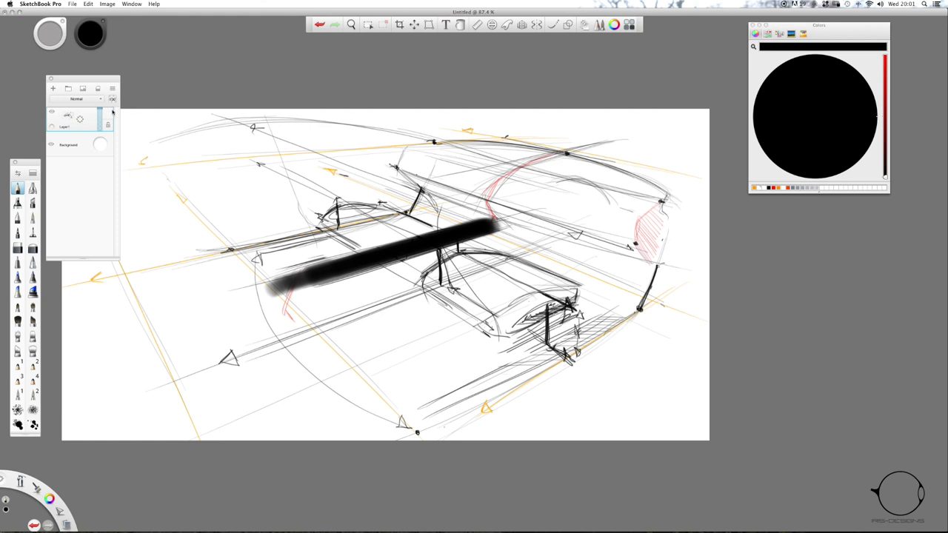
- Switch to Photoshop and show the layers of interior seat design.psd
{"action": "key", "text": "super+Tab"}
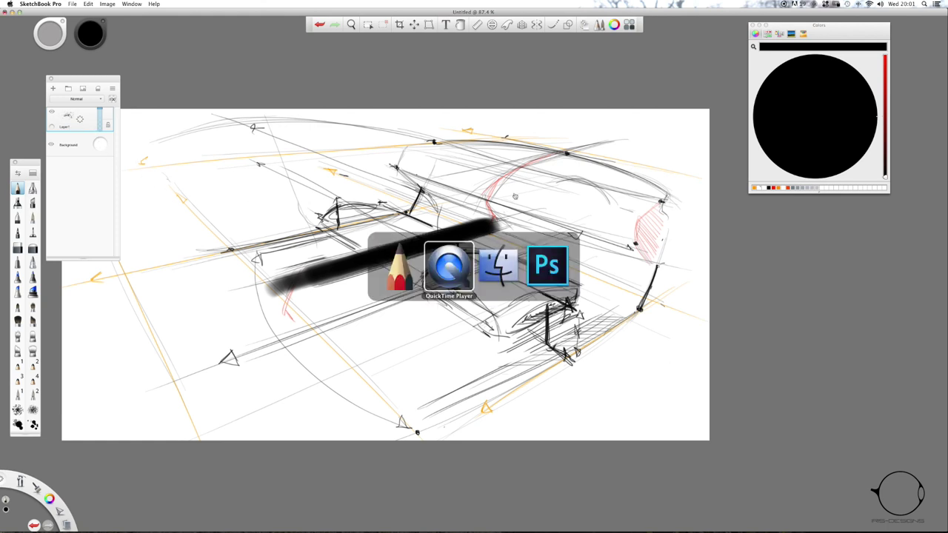
{"action": "key", "text": "super+Tab"}
{"action": "key", "text": "super+Tab"}
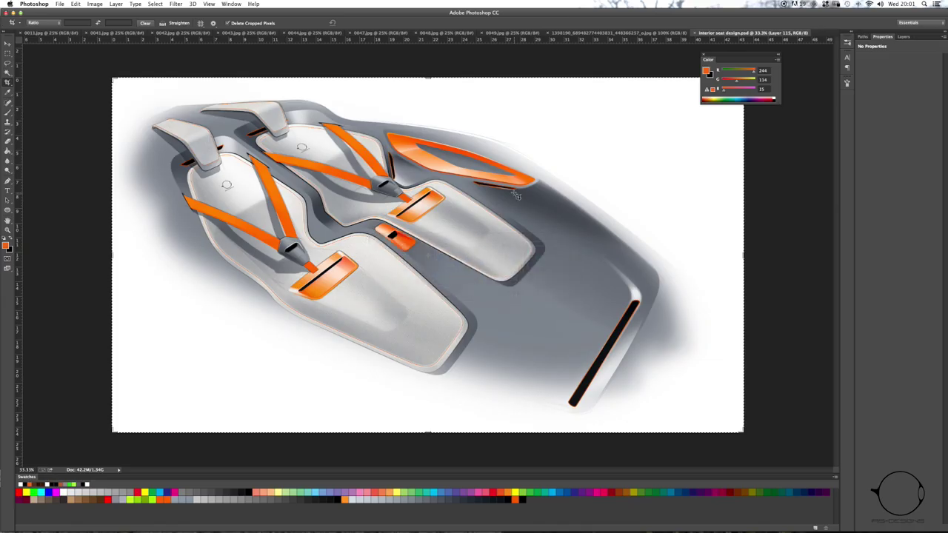
{"action": "left_click", "coordinate": [903, 37]}
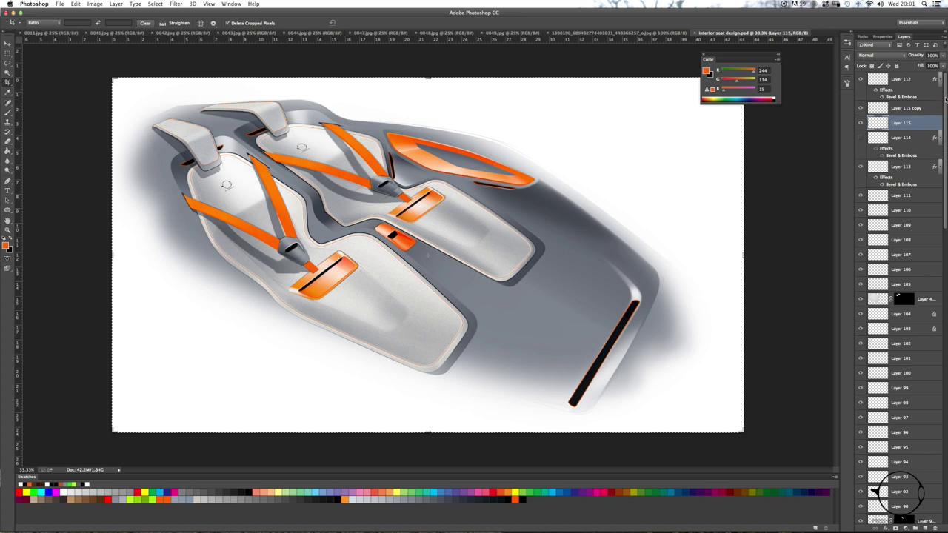
- Add a new empty layer above Layer 112 at the top of the layer stack
{"action": "left_click_drag", "start_coordinate": [945, 99], "coordinate": [908, 20]}
{"action": "left_click", "coordinate": [886, 102]}
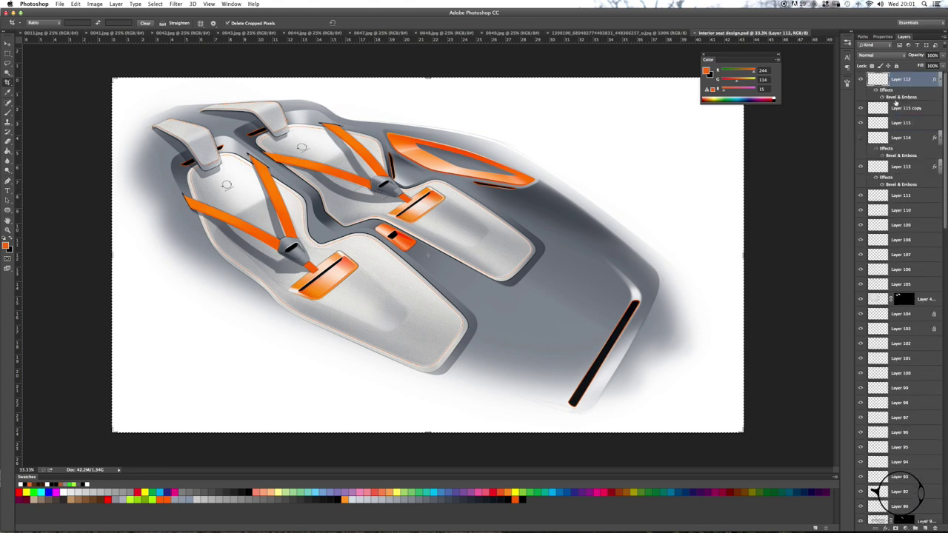
{"action": "left_click", "coordinate": [924, 528]}
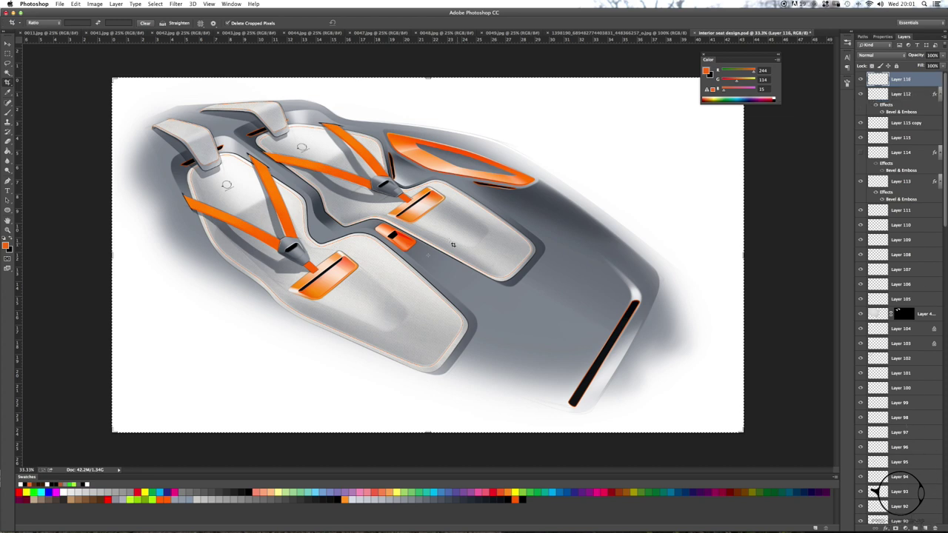
- Set up the Line tool to draw in Pixels mode with a weight of 3 px
{"action": "left_click", "coordinate": [7, 215]}
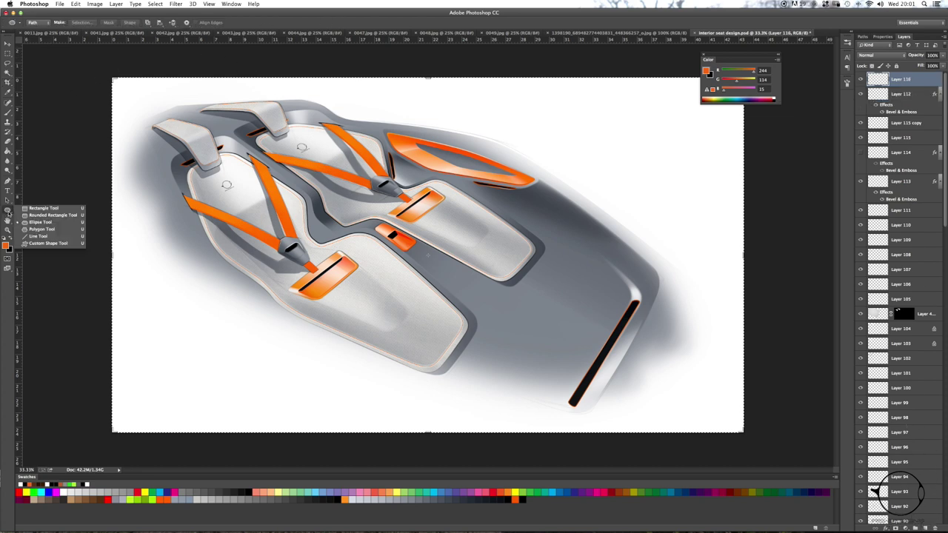
{"action": "left_click", "coordinate": [39, 236]}
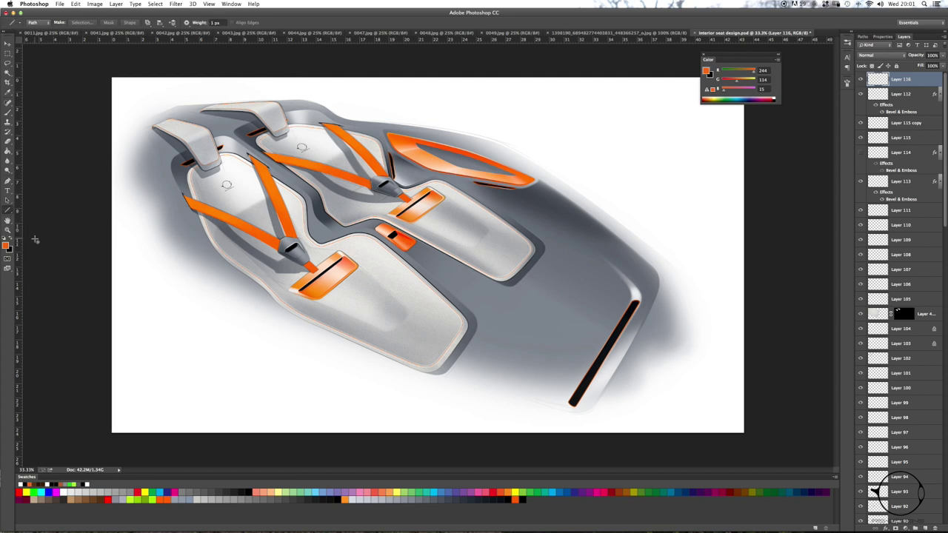
{"action": "left_click", "coordinate": [33, 22]}
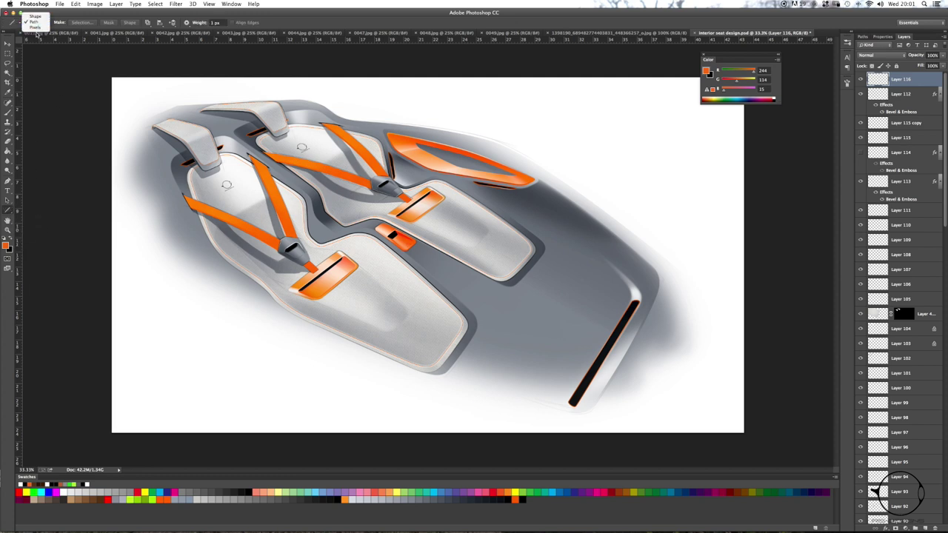
{"action": "left_click", "coordinate": [34, 27]}
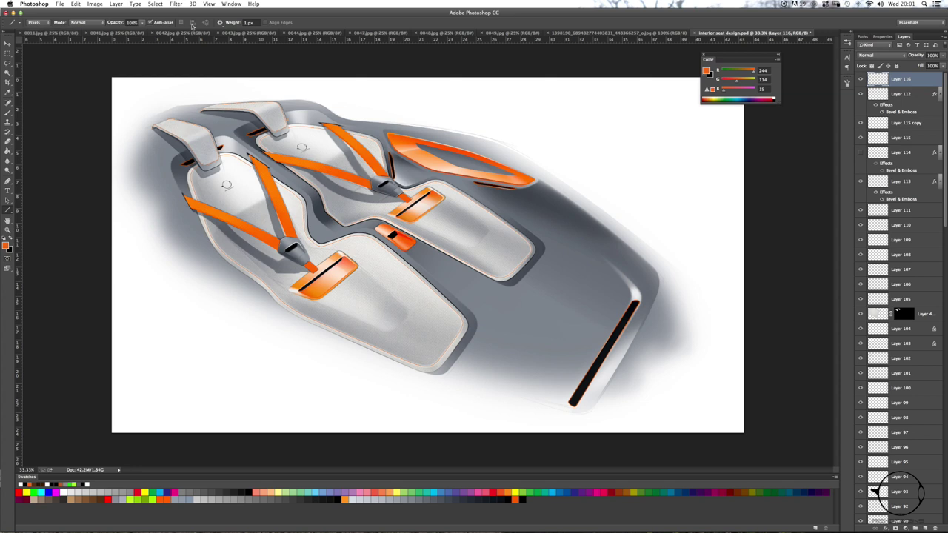
{"action": "left_click", "coordinate": [248, 23]}
{"action": "type", "text": "3"}
{"action": "key", "text": "Return"}
- Draw four orange perspective lines crosswise over the rendering, from behind the headrests to the black slot at the front
{"action": "left_click_drag", "start_coordinate": [350, 86], "coordinate": [20, 238]}
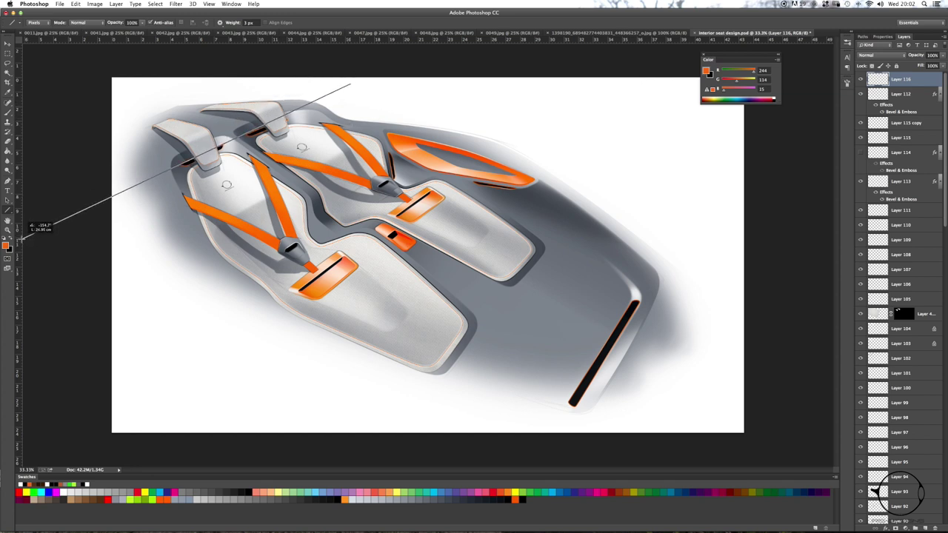
{"action": "left_click_drag", "start_coordinate": [20, 238], "coordinate": [20, 239]}
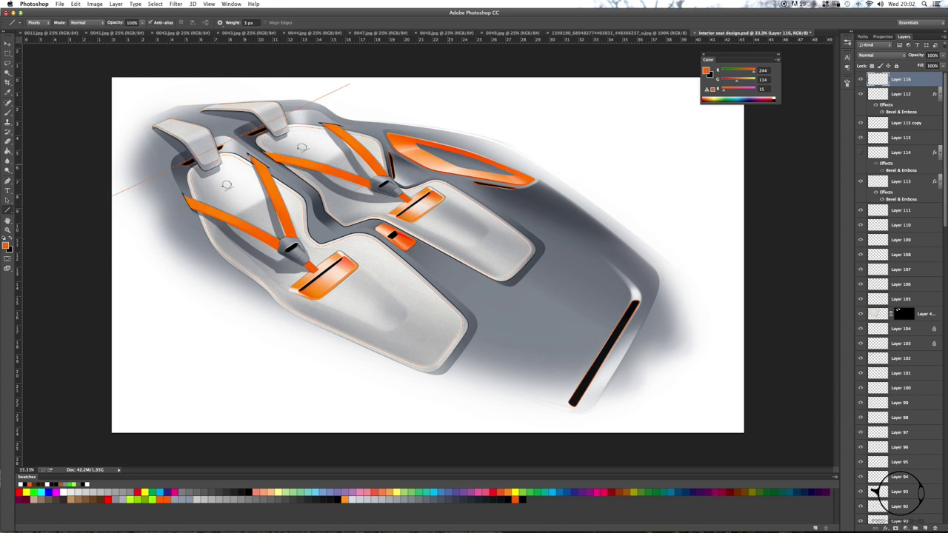
{"action": "left_click_drag", "start_coordinate": [509, 118], "coordinate": [136, 407]}
{"action": "left_click_drag", "start_coordinate": [614, 142], "coordinate": [384, 430]}
{"action": "left_click_drag", "start_coordinate": [701, 173], "coordinate": [510, 469]}
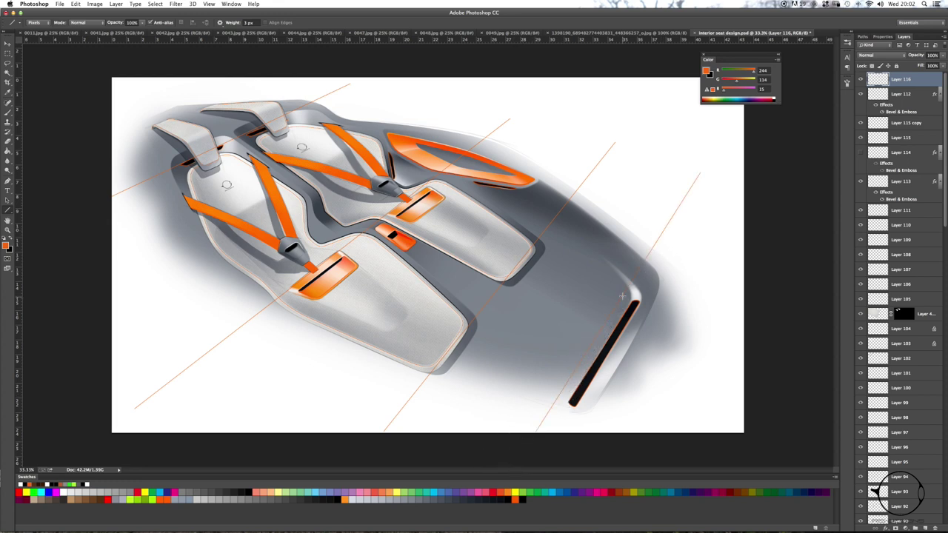
- Select the frontmost crosswise line, shift it onto the black slot, and transform it to follow the slot's direction
{"action": "key", "text": "m"}
{"action": "left_click_drag", "start_coordinate": [711, 158], "coordinate": [621, 395]}
{"action": "left_click_drag", "start_coordinate": [636, 263], "coordinate": [544, 456]}
{"action": "left_click_drag", "start_coordinate": [595, 356], "coordinate": [504, 464]}
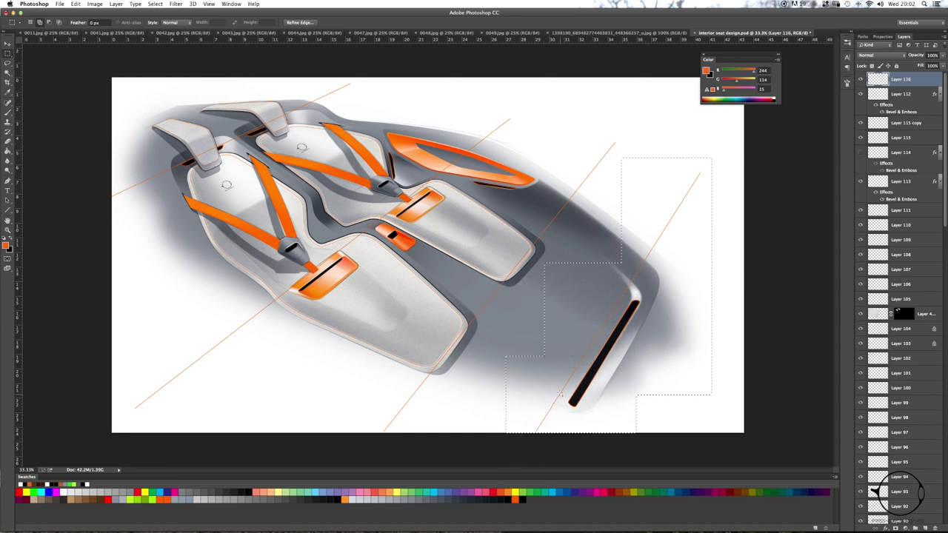
{"action": "key", "text": "v"}
{"action": "left_click_drag", "start_coordinate": [571, 356], "coordinate": [581, 362]}
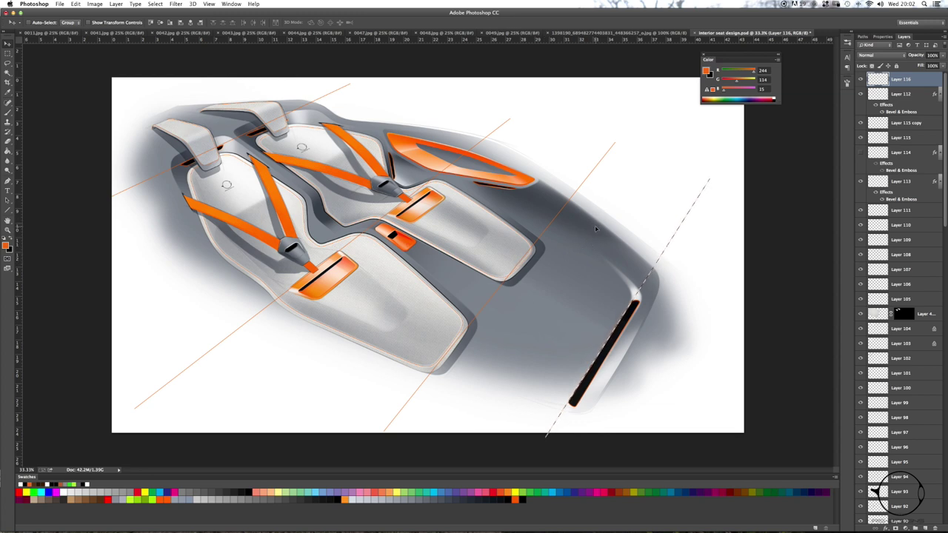
{"action": "key", "text": "ctrl+t"}
{"action": "key", "text": "Return"}
- Draw a long line lengthwise between the seats to the front corner, with short near-vertical strokes hanging from it as a centre section
{"action": "key", "text": "b"}
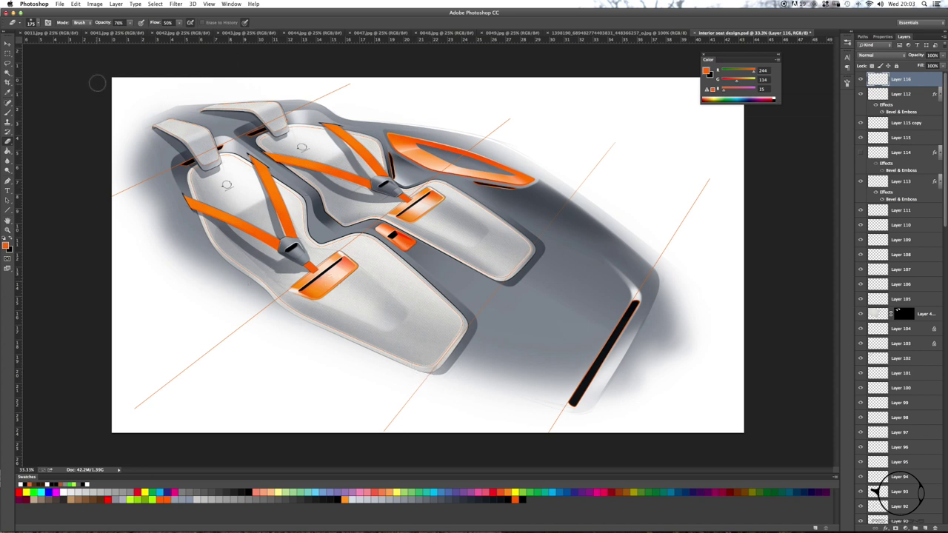
{"action": "left_click", "coordinate": [8, 211]}
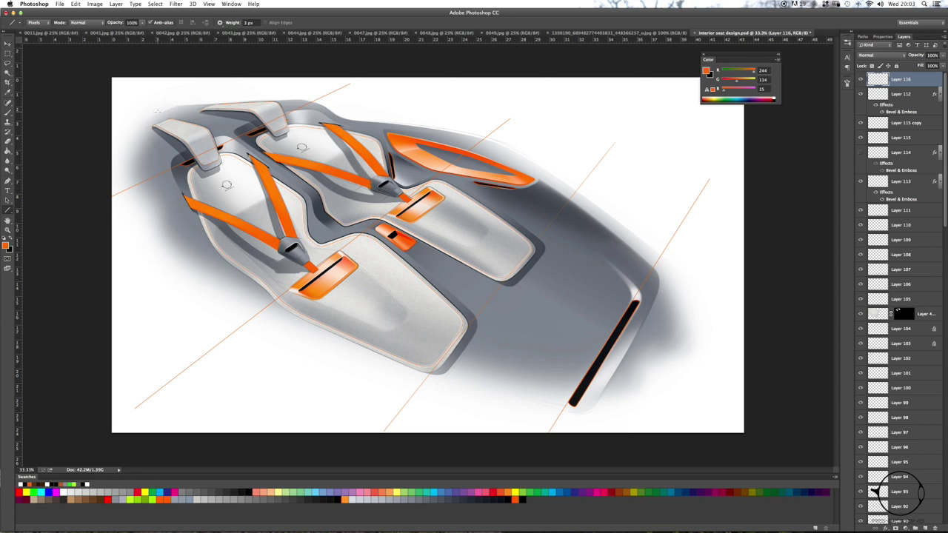
{"action": "left_click_drag", "start_coordinate": [122, 101], "coordinate": [699, 274]}
{"action": "left_click_drag", "start_coordinate": [233, 136], "coordinate": [274, 161]}
{"action": "left_click_drag", "start_coordinate": [382, 184], "coordinate": [384, 222]}
{"action": "left_click_drag", "start_coordinate": [446, 232], "coordinate": [449, 296]}
{"action": "left_click_drag", "start_coordinate": [459, 234], "coordinate": [472, 294]}
- Draw straight construction lines along the outer form: across and above the headrests, down the near side, and along the far edge to the front
{"action": "left_click_drag", "start_coordinate": [238, 92], "coordinate": [111, 139]}
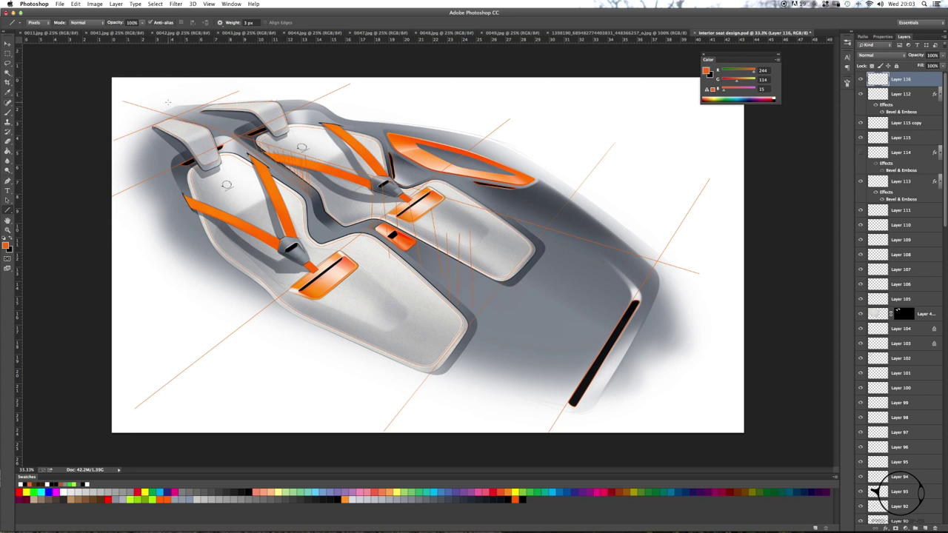
{"action": "left_click_drag", "start_coordinate": [154, 103], "coordinate": [636, 98]}
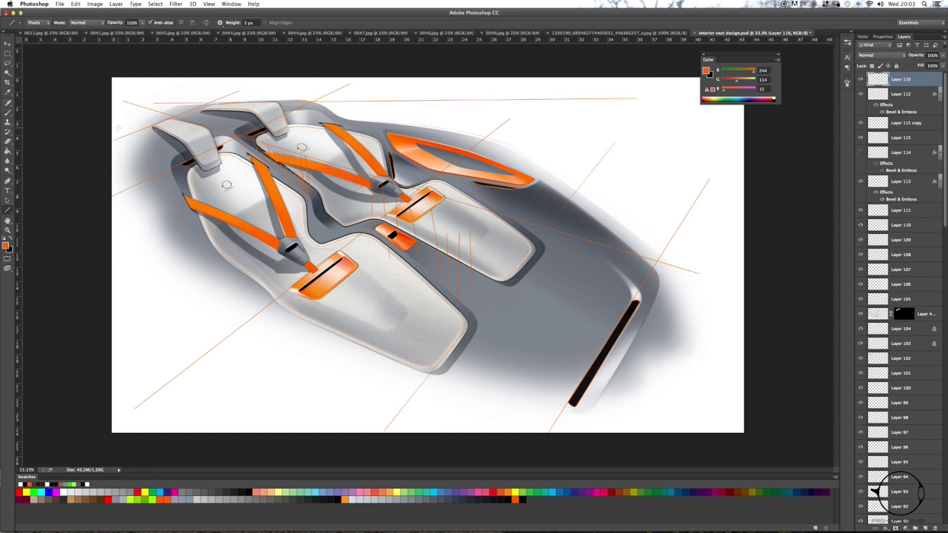
{"action": "left_click_drag", "start_coordinate": [127, 117], "coordinate": [274, 368]}
{"action": "left_click_drag", "start_coordinate": [319, 117], "coordinate": [587, 139]}
{"action": "left_click_drag", "start_coordinate": [479, 127], "coordinate": [724, 298]}
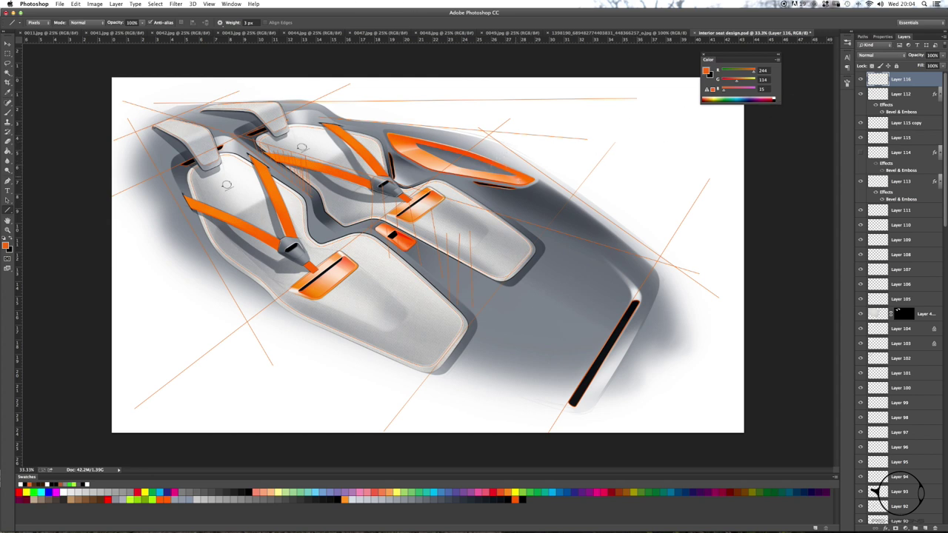
- Hide the construction-line layer, add a new layer above it, and leave only the new layer visible
{"action": "left_click", "coordinate": [860, 80]}
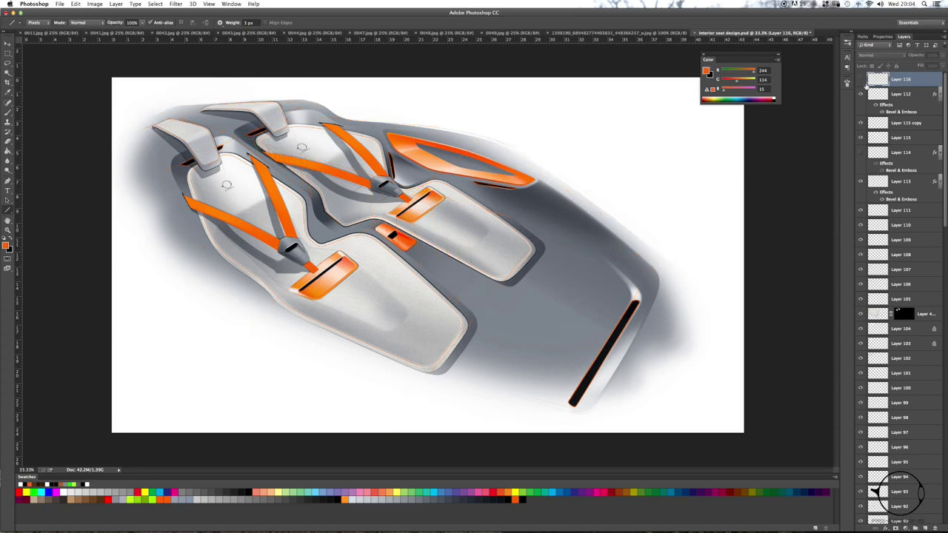
{"action": "left_click", "coordinate": [924, 528]}
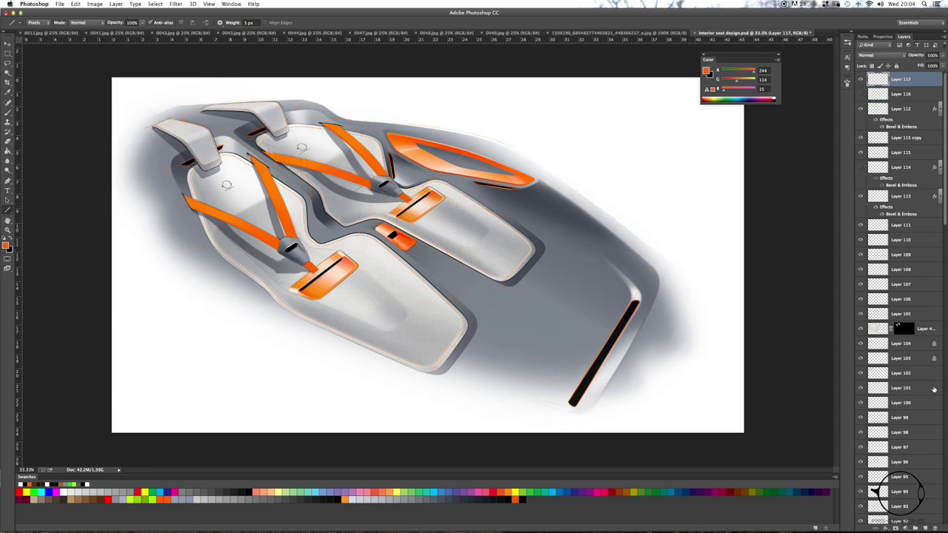
{"action": "left_click", "coordinate": [860, 79], "text": "alt"}
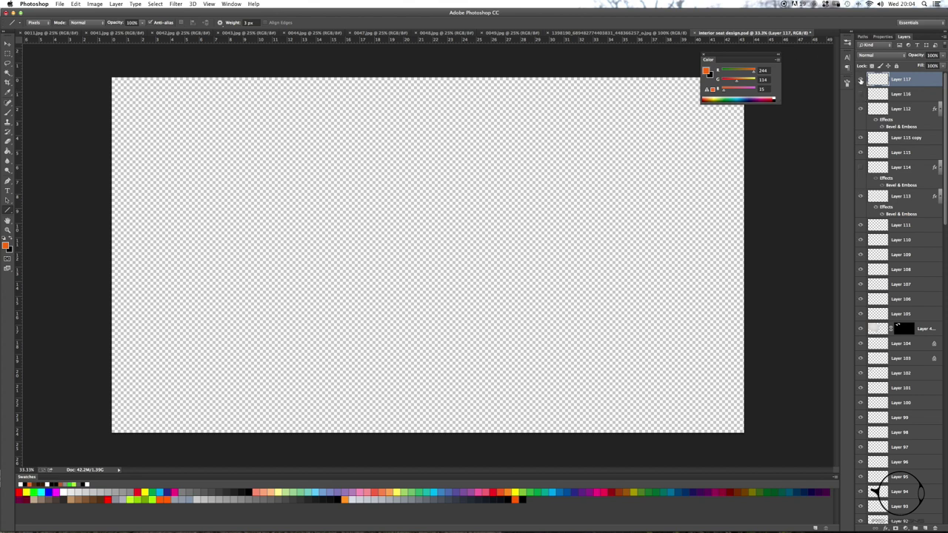
{"action": "left_click", "coordinate": [860, 79], "text": "alt"}
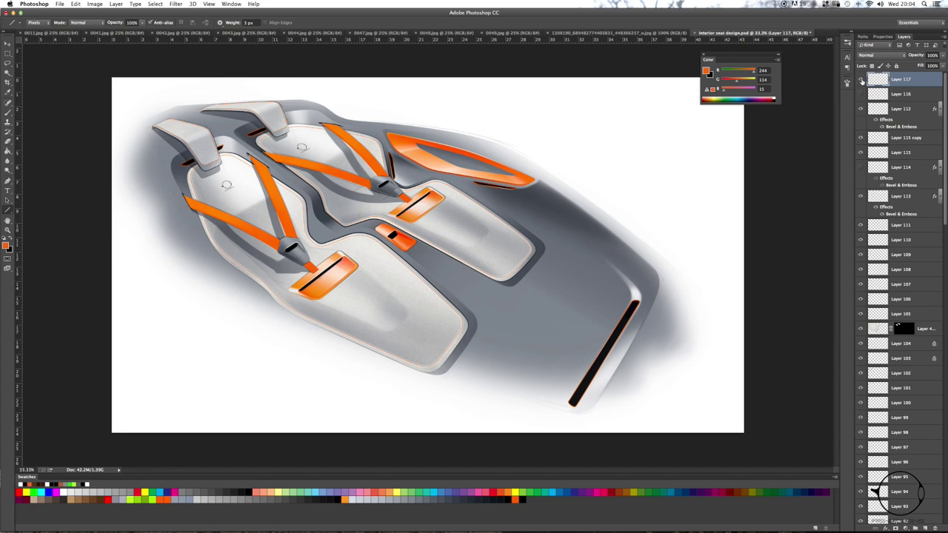
{"action": "left_click", "coordinate": [860, 80], "text": "alt"}
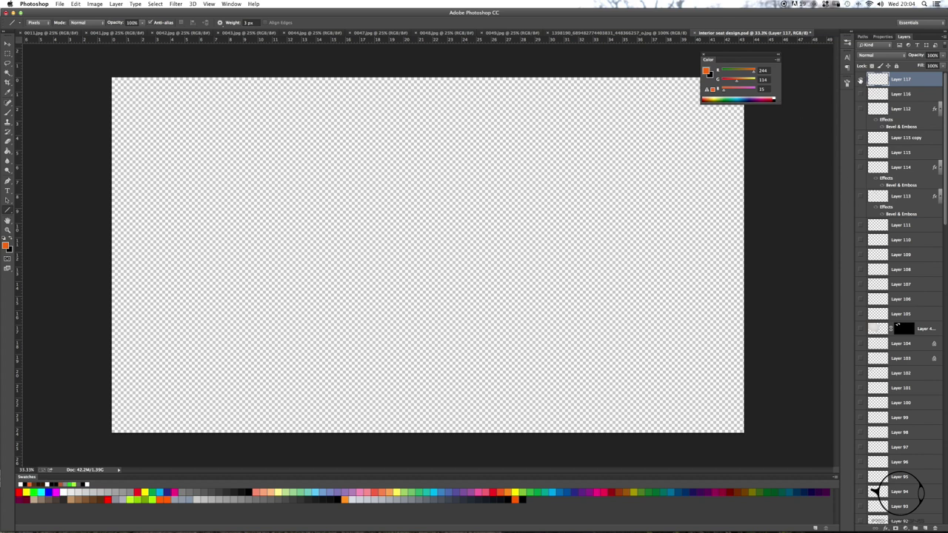
{"action": "left_click", "coordinate": [860, 79], "text": "alt"}
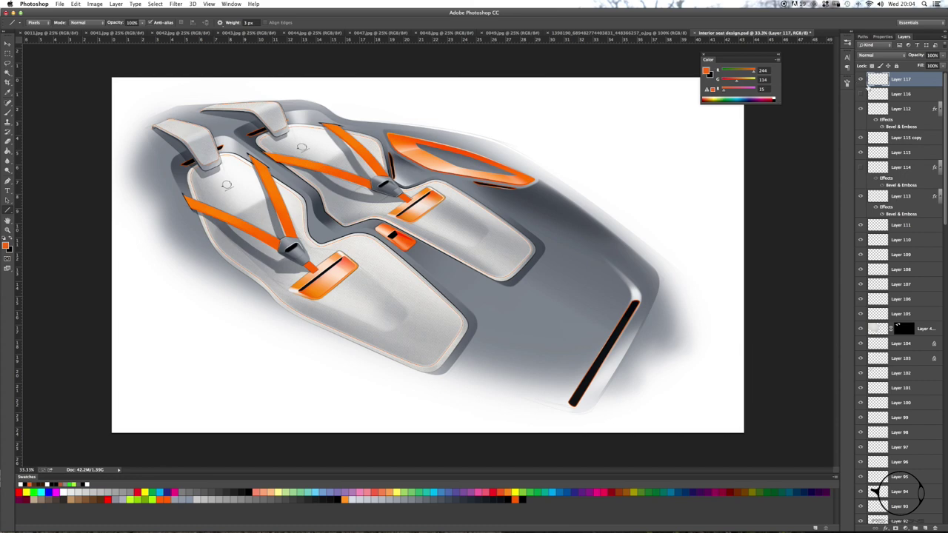
{"action": "left_click", "coordinate": [860, 80], "text": "alt"}
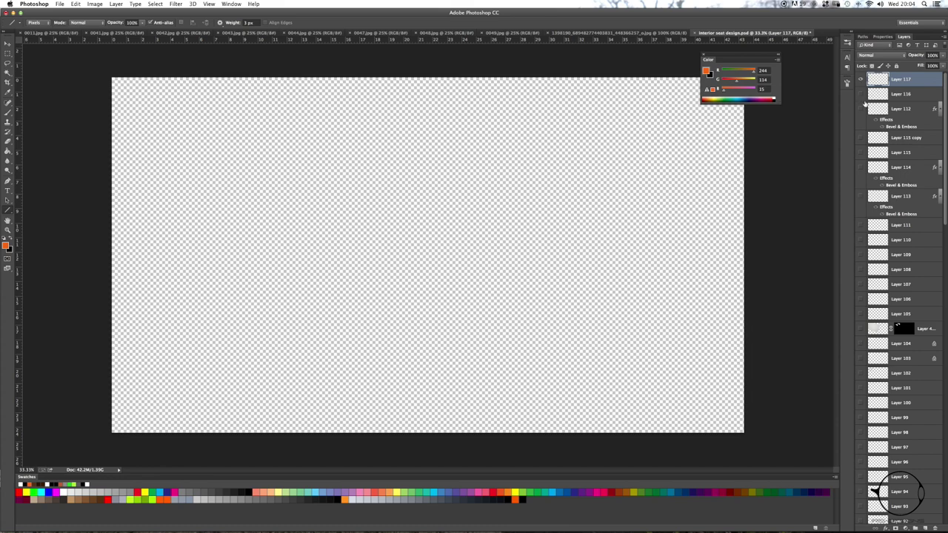
{"action": "left_click", "coordinate": [860, 94], "text": "alt"}
{"action": "left_click", "coordinate": [860, 94], "text": "alt"}
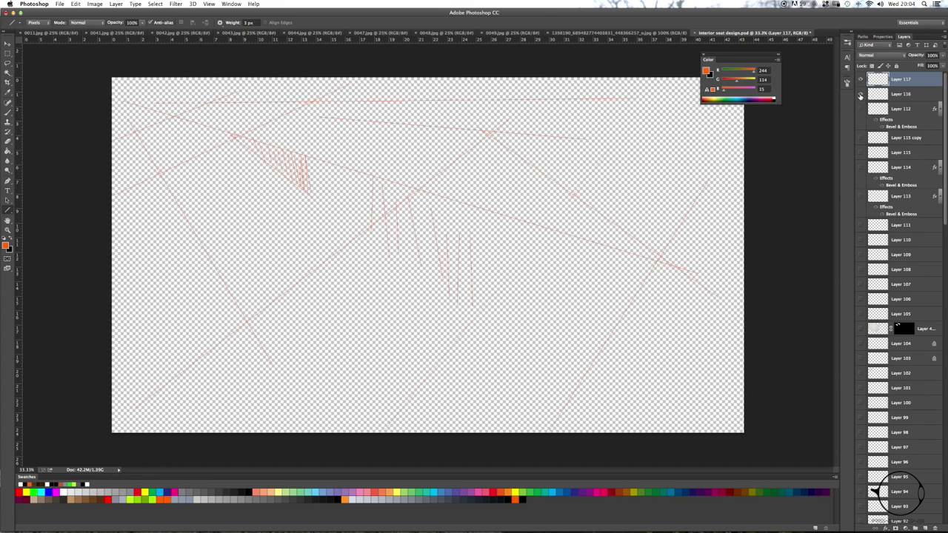
{"action": "left_click", "coordinate": [861, 94], "text": "alt"}
{"action": "left_click", "coordinate": [859, 80]}
{"action": "left_click", "coordinate": [861, 95]}
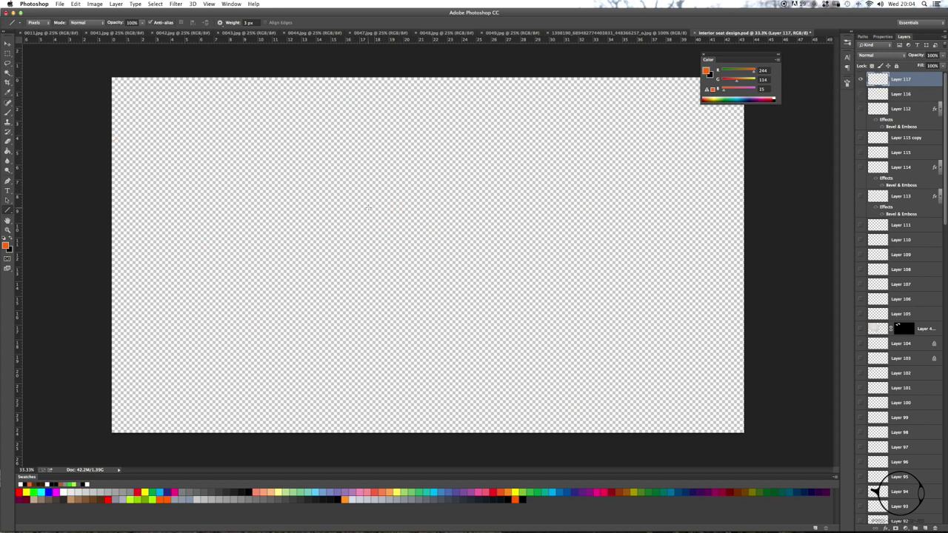
- Switch to the Brush, reduce it to a fine tip, and make black the foreground color
{"action": "key", "text": "b"}
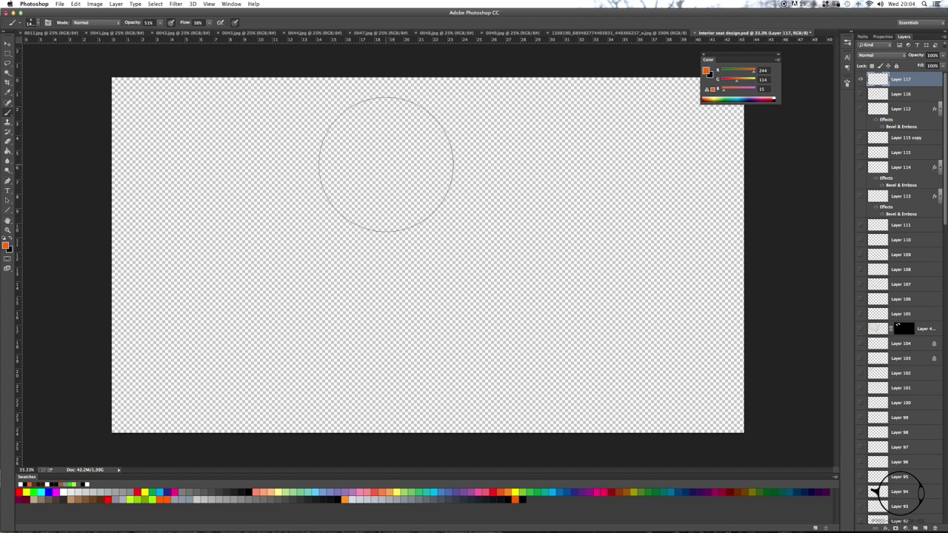
{"action": "key", "text": "bracketleft"}
{"action": "key", "text": "bracketleft"}
{"action": "key", "text": "bracketleft"}
{"action": "key", "text": "bracketleft"}
{"action": "key", "text": "bracketleft"}
{"action": "key", "text": "bracketleft"}
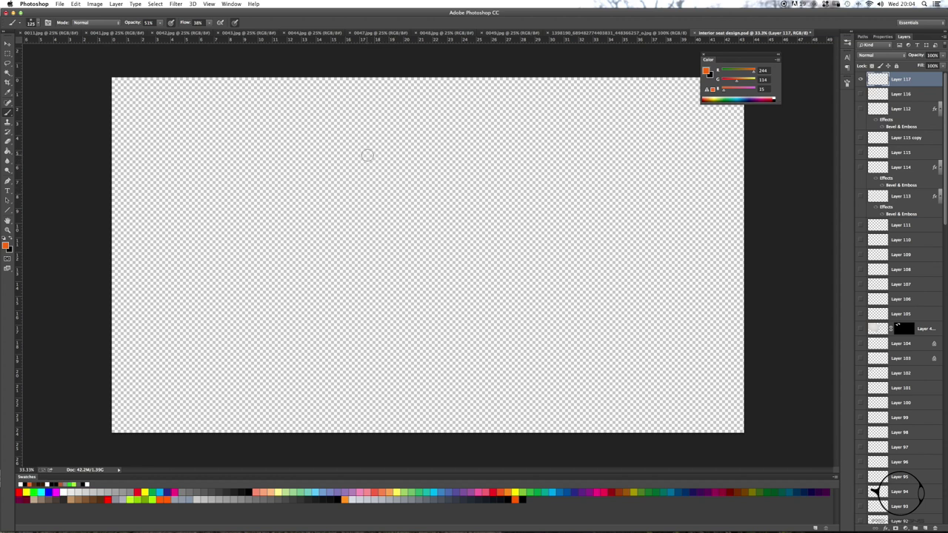
{"action": "key", "text": "bracketleft"}
{"action": "key", "text": "bracketleft"}
{"action": "key", "text": "bracketleft"}
{"action": "key", "text": "x"}
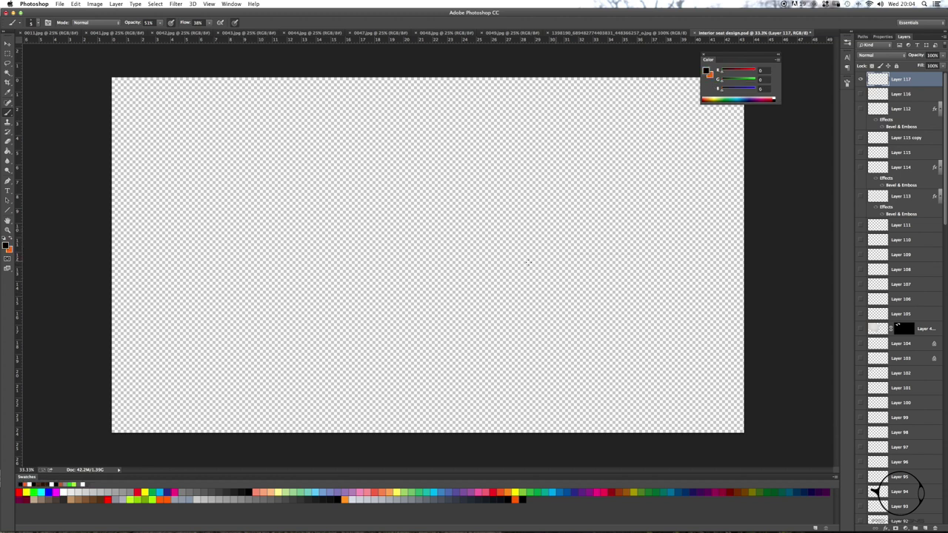
- Draw a straight horizontal base line across the middle of the canvas, with the brush opacity raised to 100%
{"action": "left_click_drag", "start_coordinate": [219, 253], "coordinate": [428, 255]}
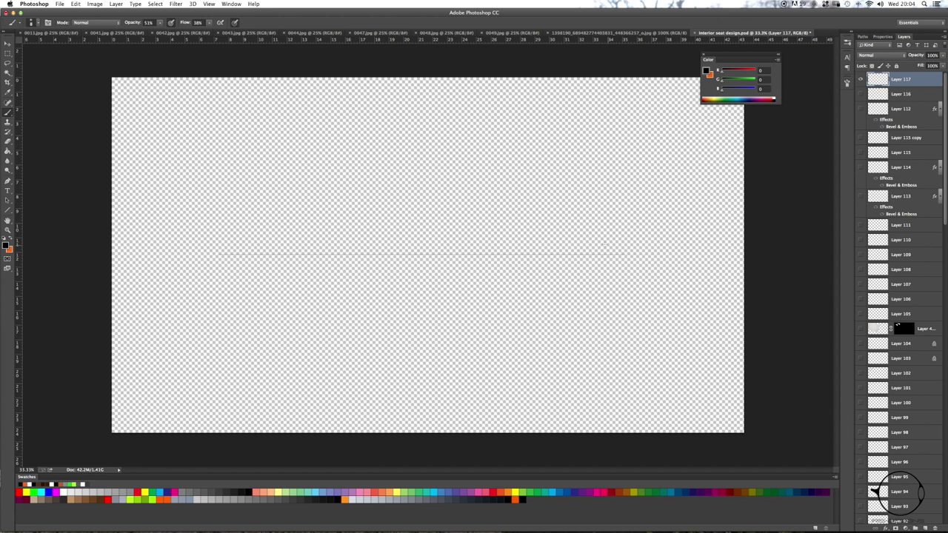
{"action": "left_click_drag", "start_coordinate": [160, 23], "coordinate": [271, 61]}
{"action": "left_click", "coordinate": [640, 251]}
{"action": "left_click_drag", "start_coordinate": [640, 254], "coordinate": [153, 254]}
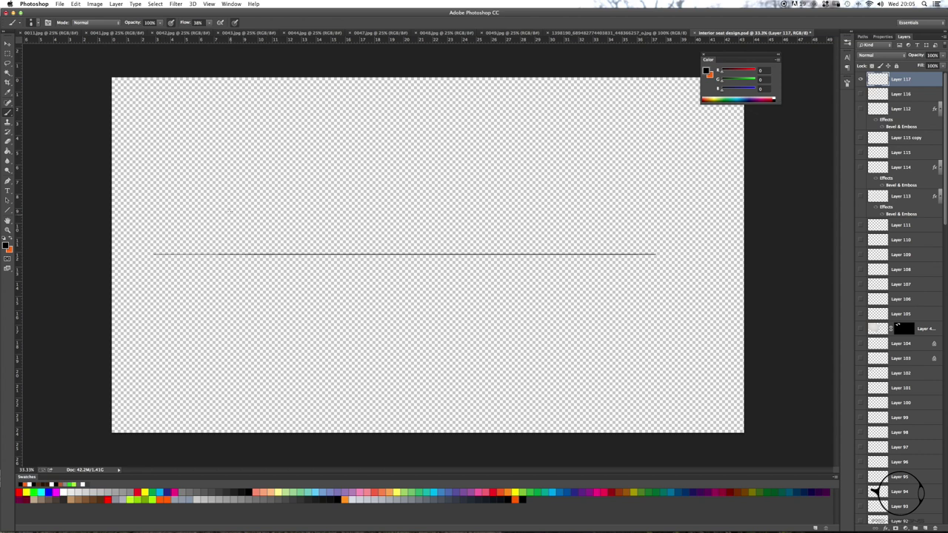
- Draw a shallow arched curve above the base line, and a horizontal line touching its peak with an arrowhead at the left end
{"action": "mouse_move", "coordinate": [313, 169]}
{"action": "left_mouse_down"}
{"action": "mouse_move", "coordinate": [500, 157]}
{"action": "mouse_move", "coordinate": [681, 189]}
{"action": "left_mouse_up"}
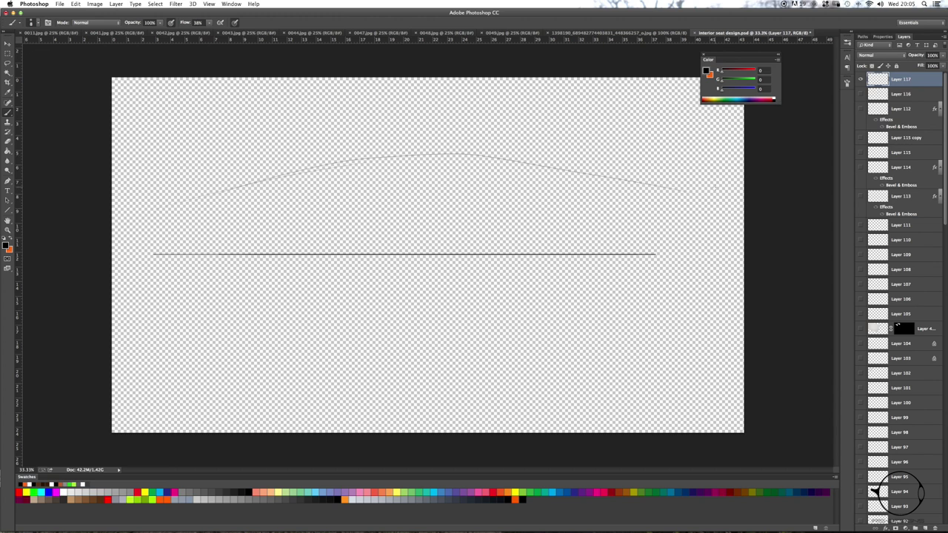
{"action": "key", "text": "super+z"}
{"action": "mouse_move", "coordinate": [213, 196]}
{"action": "left_mouse_down"}
{"action": "mouse_move", "coordinate": [348, 161]}
{"action": "mouse_move", "coordinate": [696, 204]}
{"action": "left_mouse_up"}
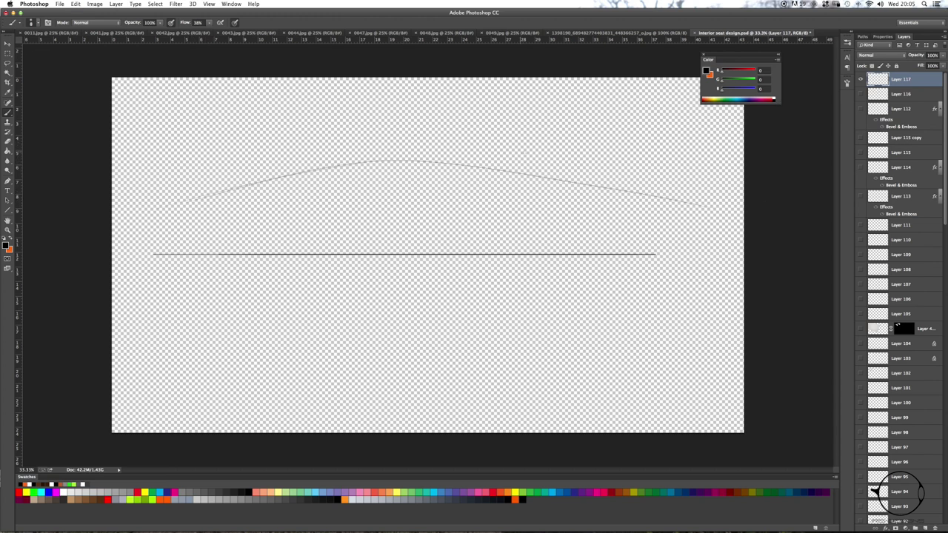
{"action": "left_click_drag", "start_coordinate": [616, 161], "coordinate": [190, 160]}
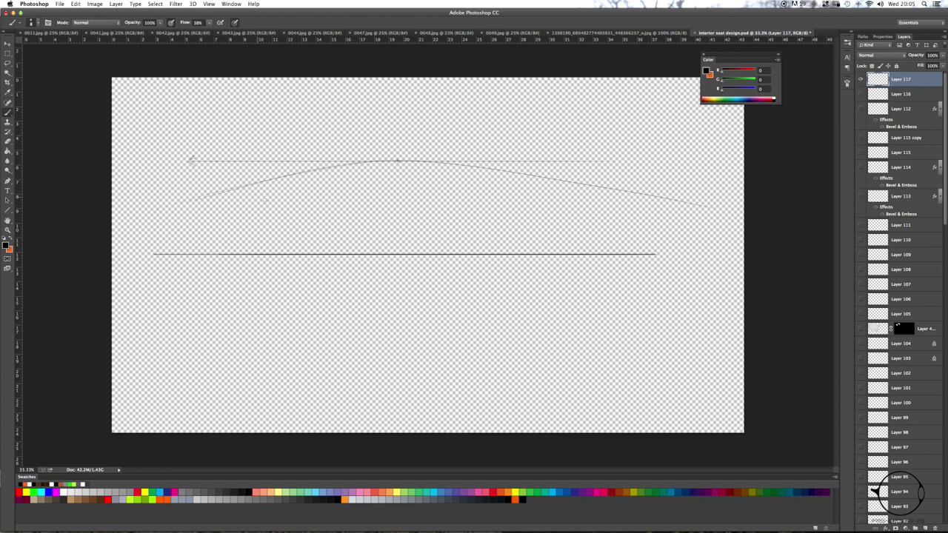
- Sketch a vertical line crossing the base line and a stepped, humped side contour between the base line and the arch
{"action": "mouse_move", "coordinate": [264, 196]}
{"action": "left_mouse_down"}
{"action": "mouse_move", "coordinate": [277, 301]}
{"action": "mouse_move", "coordinate": [265, 339]}
{"action": "left_mouse_up"}
{"action": "mouse_move", "coordinate": [219, 217]}
{"action": "left_mouse_down"}
{"action": "mouse_move", "coordinate": [270, 207]}
{"action": "mouse_move", "coordinate": [296, 219]}
{"action": "mouse_move", "coordinate": [278, 234]}
{"action": "mouse_move", "coordinate": [231, 233]}
{"action": "left_mouse_up"}
{"action": "mouse_move", "coordinate": [290, 201]}
{"action": "left_mouse_down"}
{"action": "mouse_move", "coordinate": [351, 182]}
{"action": "mouse_move", "coordinate": [354, 205]}
{"action": "mouse_move", "coordinate": [430, 196]}
{"action": "mouse_move", "coordinate": [490, 204]}
{"action": "mouse_move", "coordinate": [474, 203]}
{"action": "mouse_move", "coordinate": [499, 230]}
{"action": "mouse_move", "coordinate": [504, 214]}
{"action": "mouse_move", "coordinate": [511, 246]}
{"action": "left_mouse_up"}
{"action": "left_click_drag", "start_coordinate": [509, 213], "coordinate": [511, 248]}
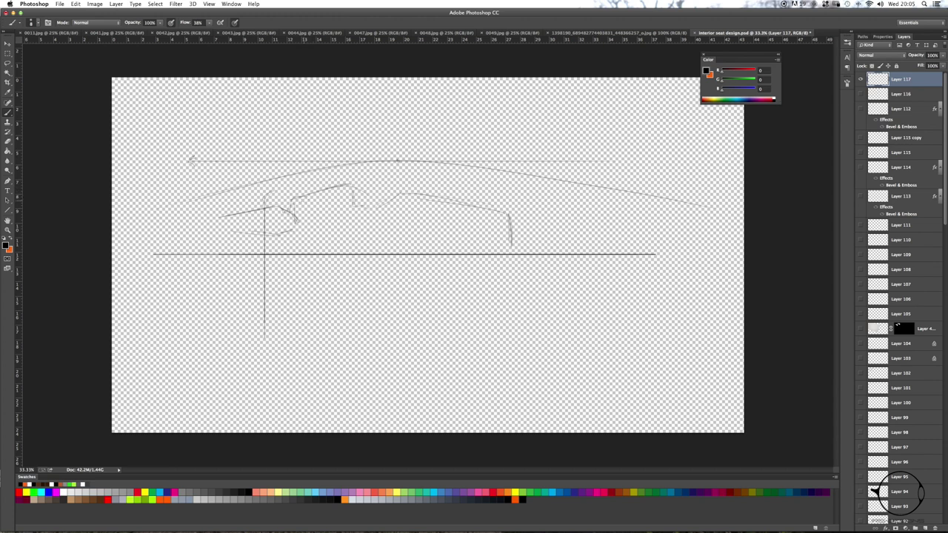
{"action": "mouse_move", "coordinate": [291, 208]}
{"action": "left_mouse_down"}
{"action": "mouse_move", "coordinate": [347, 183]}
{"action": "mouse_move", "coordinate": [362, 206]}
{"action": "mouse_move", "coordinate": [419, 196]}
{"action": "mouse_move", "coordinate": [507, 222]}
{"action": "left_mouse_up"}
{"action": "left_click_drag", "start_coordinate": [456, 204], "coordinate": [507, 248]}
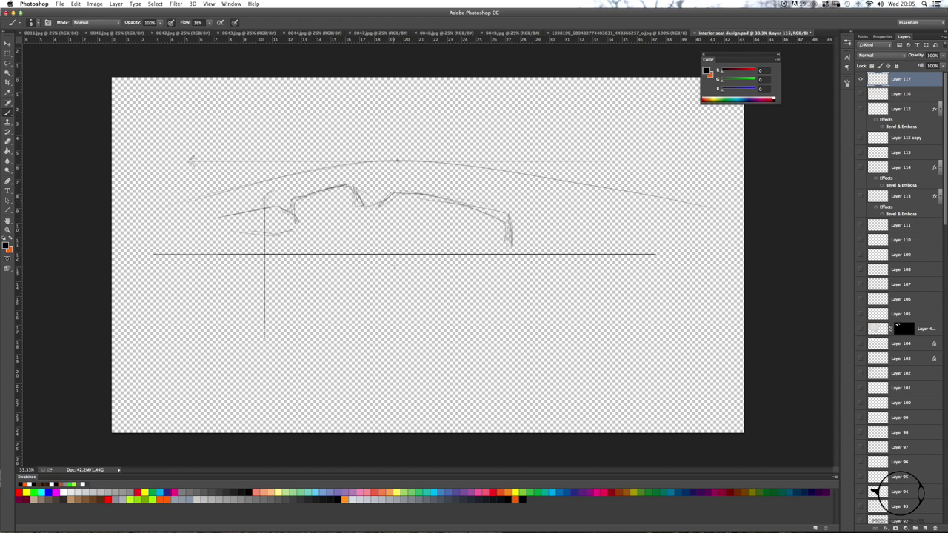
- Sketch the lower contour of the side profile along the base line, with short strokes just beneath the line
{"action": "mouse_move", "coordinate": [295, 228]}
{"action": "left_mouse_down"}
{"action": "mouse_move", "coordinate": [296, 241]}
{"action": "mouse_move", "coordinate": [368, 249]}
{"action": "mouse_move", "coordinate": [354, 251]}
{"action": "mouse_move", "coordinate": [360, 242]}
{"action": "mouse_move", "coordinate": [390, 252]}
{"action": "mouse_move", "coordinate": [498, 246]}
{"action": "left_mouse_up"}
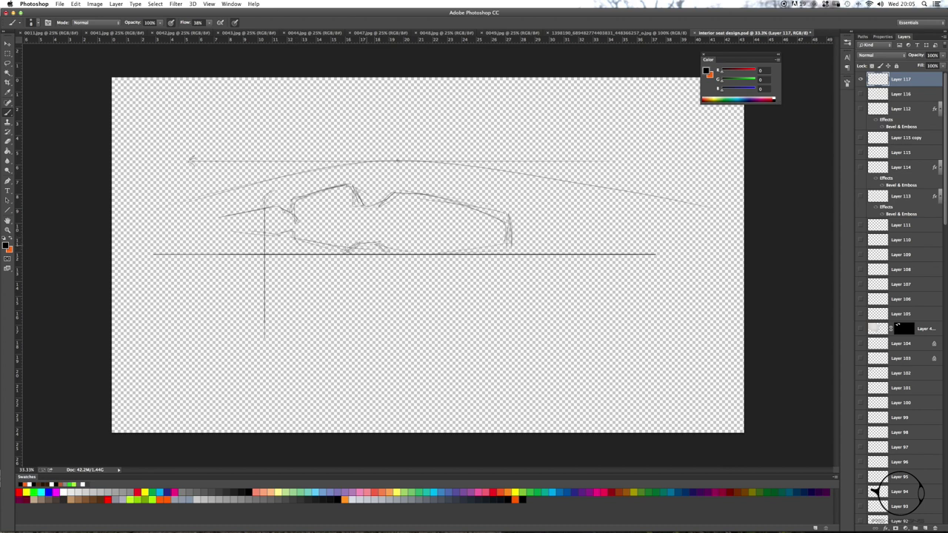
{"action": "left_click_drag", "start_coordinate": [424, 259], "coordinate": [503, 271]}
{"action": "left_click_drag", "start_coordinate": [302, 264], "coordinate": [337, 261]}
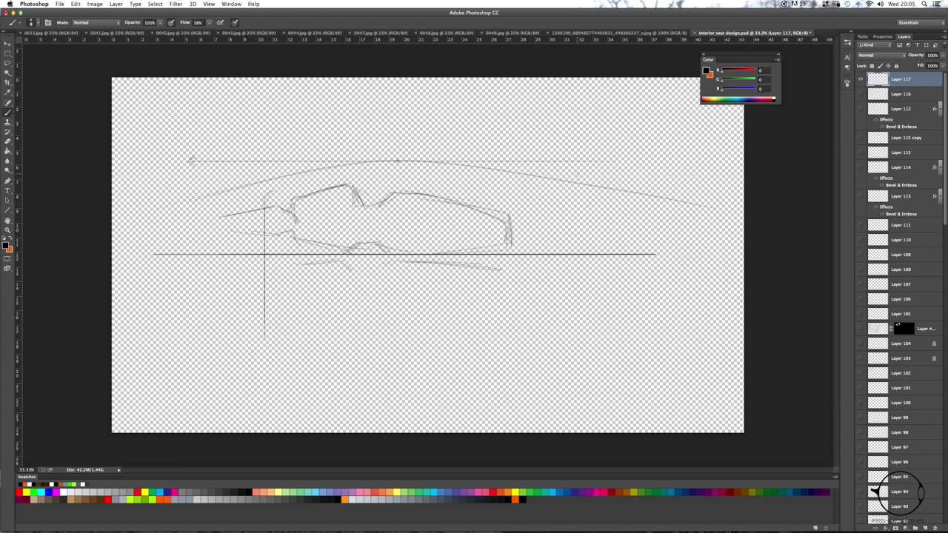
- Sketch a tall double-line post with a bent top behind the profile and a flat lens shape beneath the arch's peak
{"action": "mouse_move", "coordinate": [589, 371]}
{"action": "left_mouse_down"}
{"action": "mouse_move", "coordinate": [588, 207]}
{"action": "mouse_move", "coordinate": [590, 239]}
{"action": "left_mouse_up"}
{"action": "left_click_drag", "start_coordinate": [581, 339], "coordinate": [579, 216]}
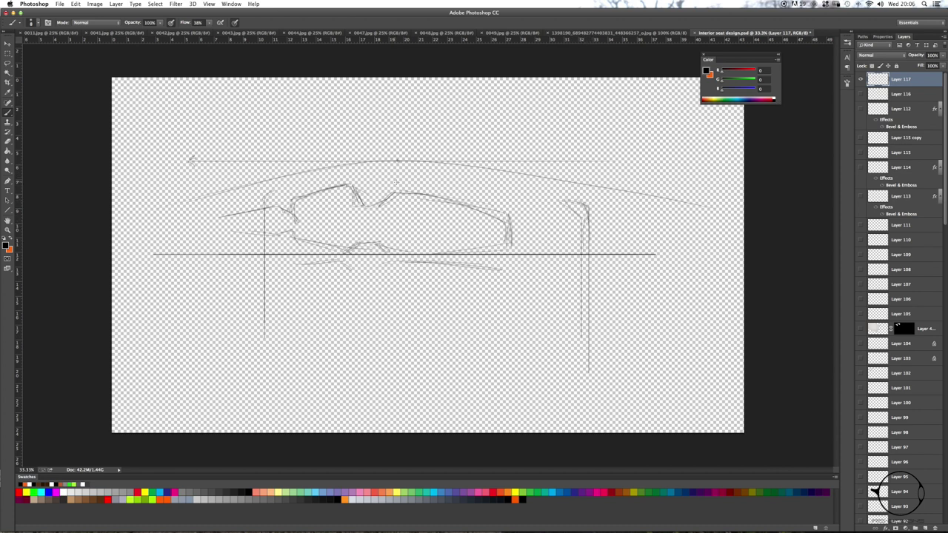
{"action": "mouse_move", "coordinate": [384, 180]}
{"action": "left_mouse_down"}
{"action": "mouse_move", "coordinate": [363, 174]}
{"action": "mouse_move", "coordinate": [459, 178]}
{"action": "mouse_move", "coordinate": [405, 185]}
{"action": "mouse_move", "coordinate": [365, 175]}
{"action": "mouse_move", "coordinate": [444, 176]}
{"action": "mouse_move", "coordinate": [385, 171]}
{"action": "left_mouse_up"}
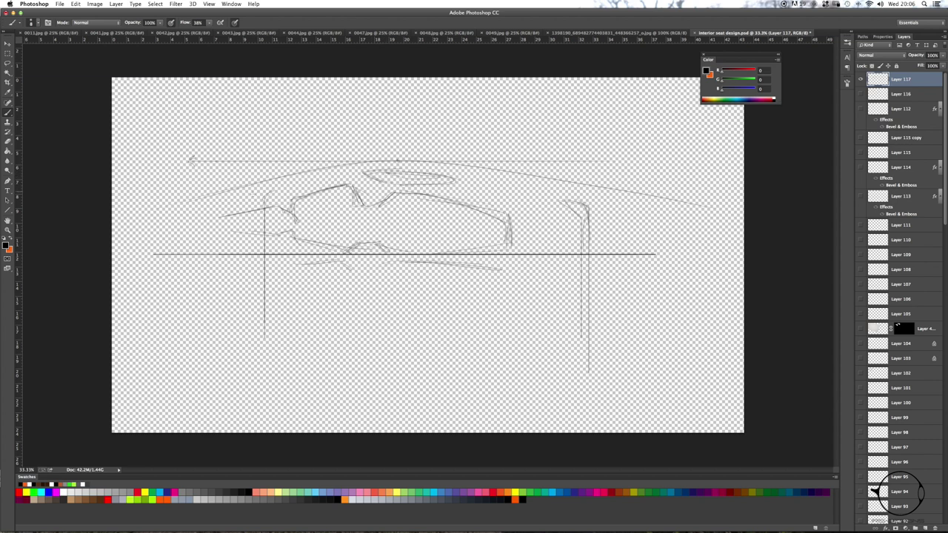
- Close the profile's tapered front end and strengthen the horizontal line at the arch's peak, adding a second arrowhead
{"action": "mouse_move", "coordinate": [227, 215]}
{"action": "left_mouse_down"}
{"action": "mouse_move", "coordinate": [230, 225]}
{"action": "mouse_move", "coordinate": [294, 230]}
{"action": "mouse_move", "coordinate": [267, 235]}
{"action": "mouse_move", "coordinate": [339, 240]}
{"action": "left_mouse_up"}
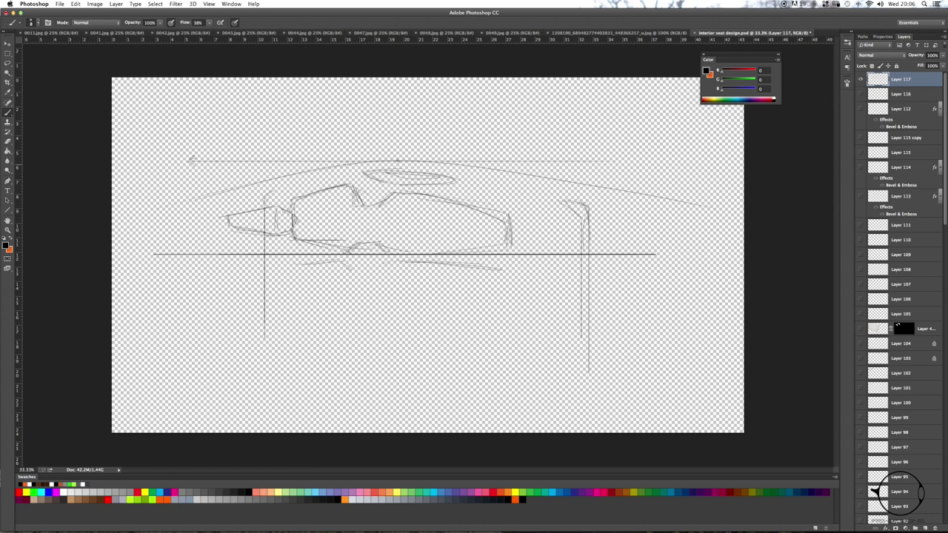
{"action": "key", "text": "z"}
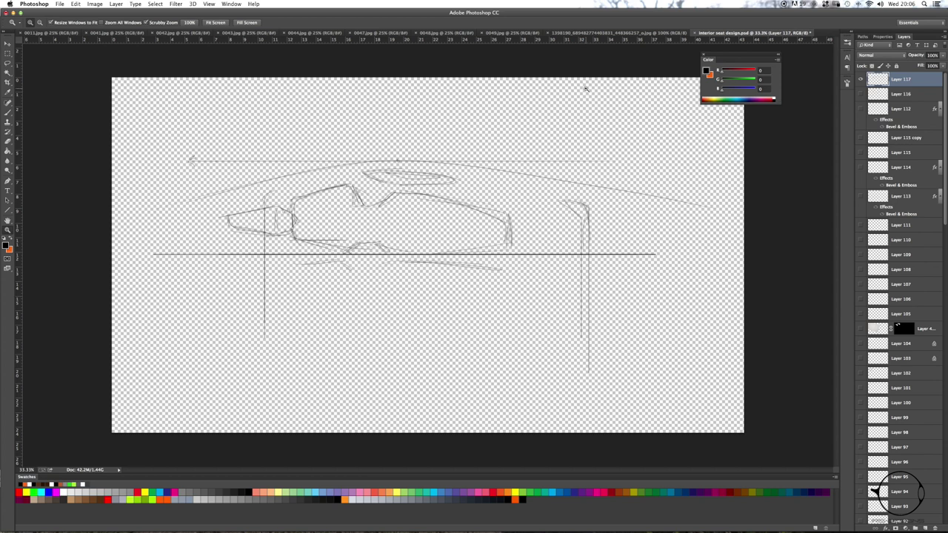
{"action": "key", "text": "b"}
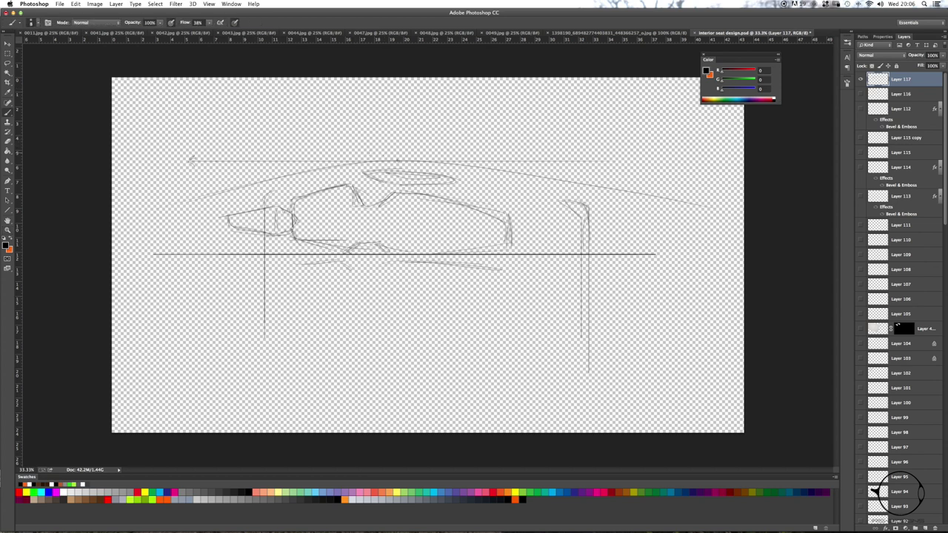
{"action": "mouse_move", "coordinate": [191, 159]}
{"action": "left_mouse_down"}
{"action": "mouse_move", "coordinate": [635, 160]}
{"action": "mouse_move", "coordinate": [303, 160]}
{"action": "left_mouse_up"}
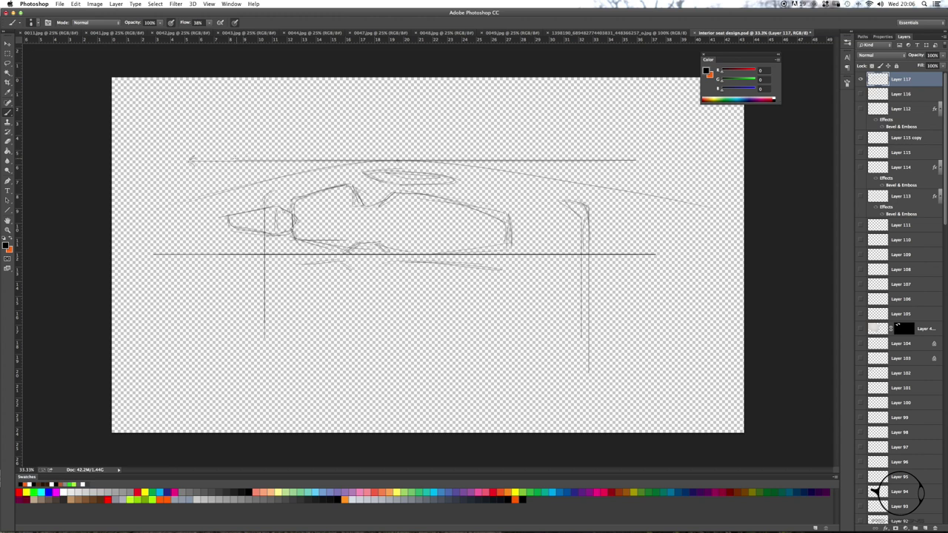
{"action": "mouse_move", "coordinate": [715, 214]}
{"action": "left_mouse_down"}
{"action": "mouse_move", "coordinate": [492, 165]}
{"action": "mouse_move", "coordinate": [231, 159]}
{"action": "mouse_move", "coordinate": [147, 199]}
{"action": "left_mouse_up"}
{"action": "key", "text": "super+z"}
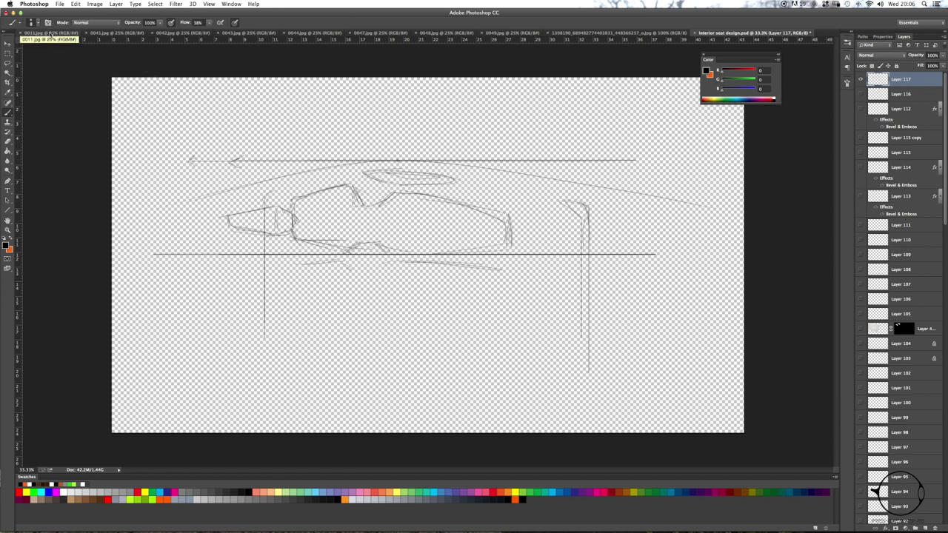
- Go through the car renders 0011.jpg to 0043.jpg to examine the body and the interior seen through the canopy
{"action": "key", "text": "Tab"}
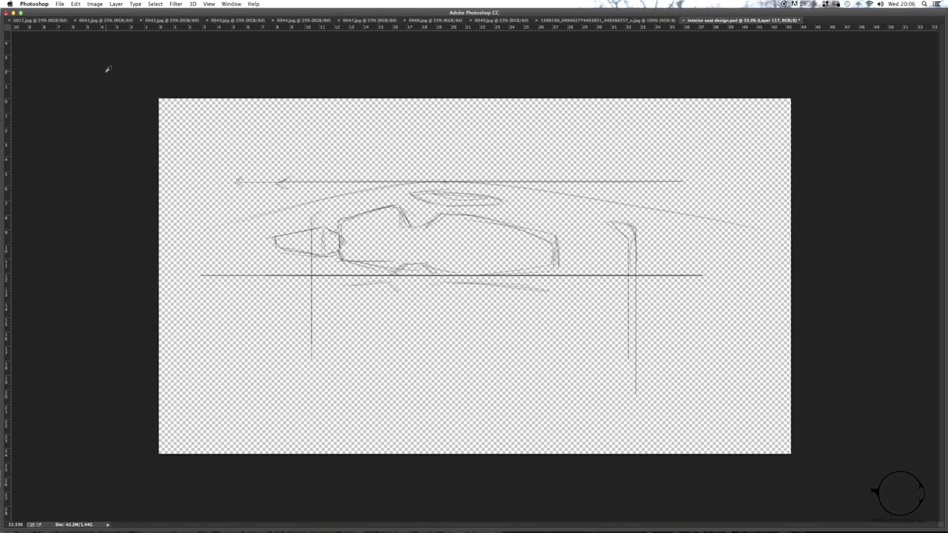
{"action": "key", "text": "Tab"}
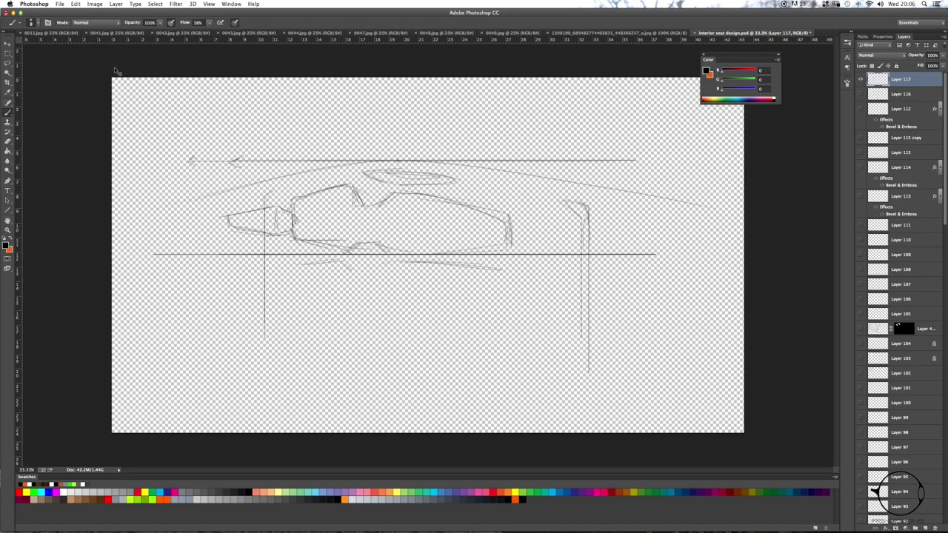
{"action": "key", "text": "ctrl+Tab"}
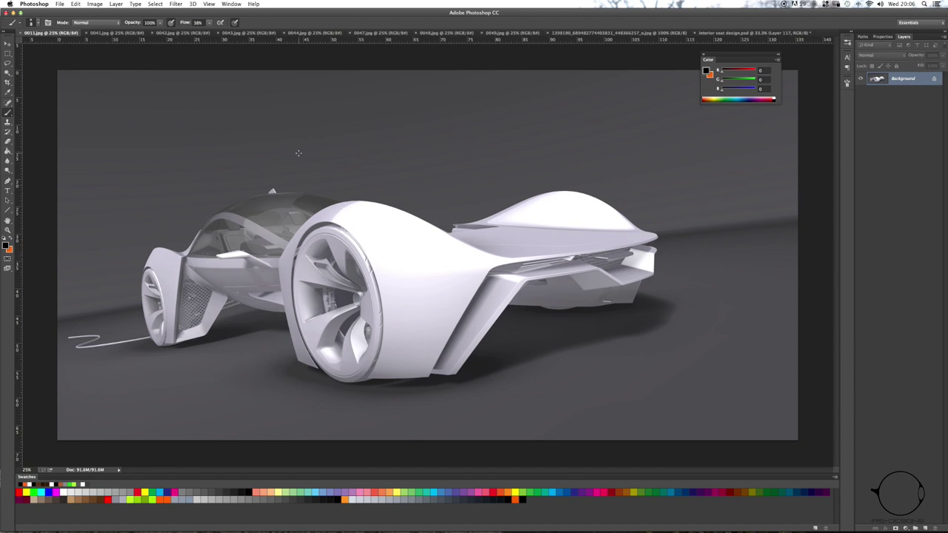
{"action": "key", "text": "ctrl+Tab"}
{"action": "key", "text": "ctrl+Tab"}
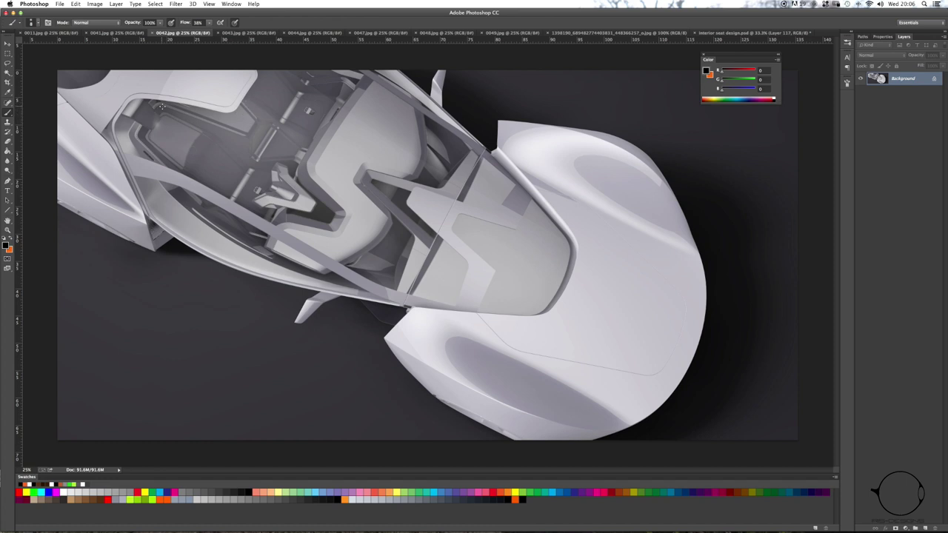
{"action": "key", "text": "Tab"}
{"action": "key", "text": "Tab"}
{"action": "key", "text": "ctrl+Tab"}
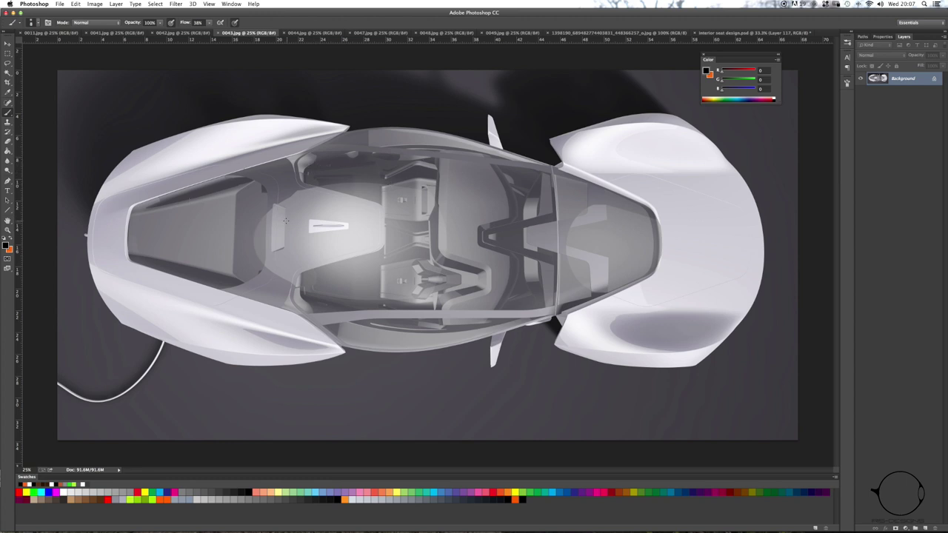
- Look through the renders 0044.jpg to 0049.jpg and return to the flattened blue and grey seat rendering
{"action": "left_click", "coordinate": [303, 33]}
{"action": "left_click", "coordinate": [370, 33]}
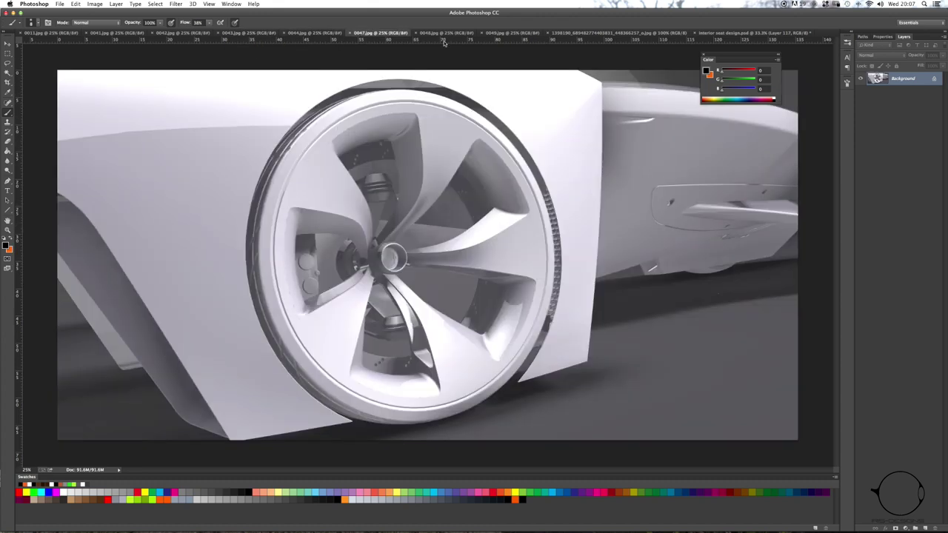
{"action": "left_click", "coordinate": [446, 33]}
{"action": "left_click", "coordinate": [497, 34]}
{"action": "left_click", "coordinate": [579, 34]}
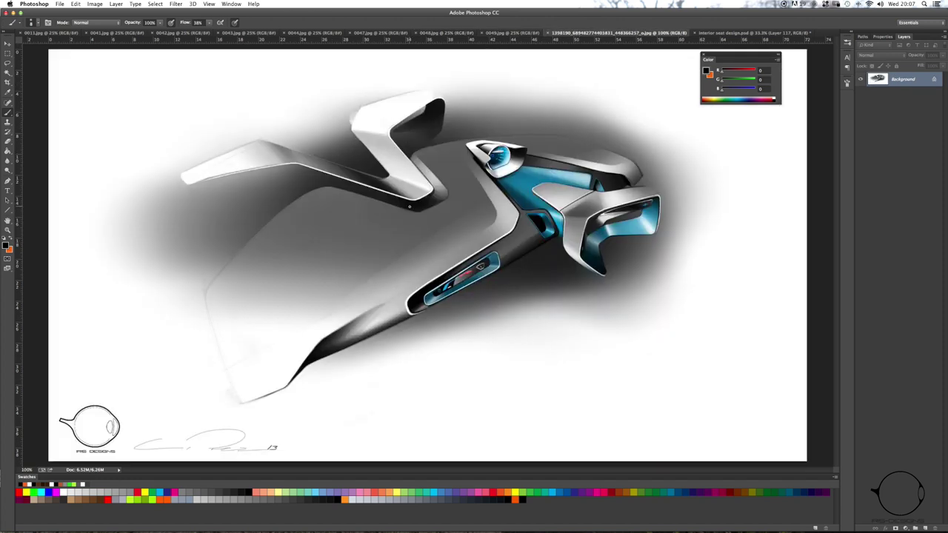
{"action": "left_click", "coordinate": [507, 34]}
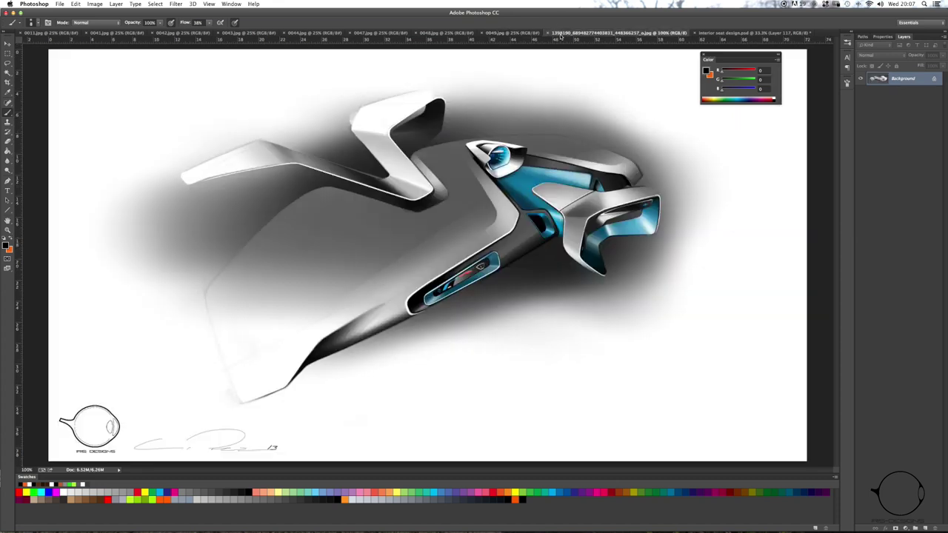
{"action": "left_click", "coordinate": [561, 35]}
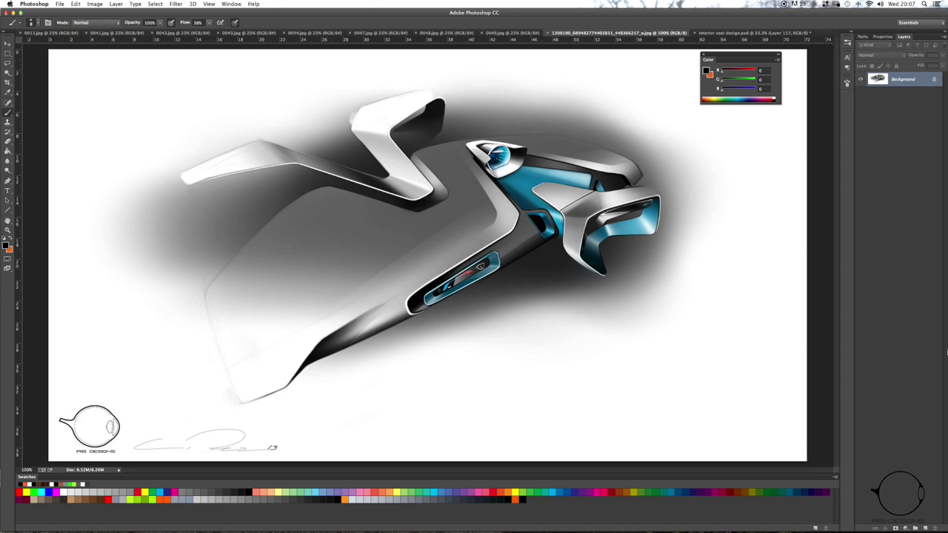
- Add a new layer and brush the outline of a box in perspective in the blank corner above the seat
{"action": "left_click", "coordinate": [923, 528]}
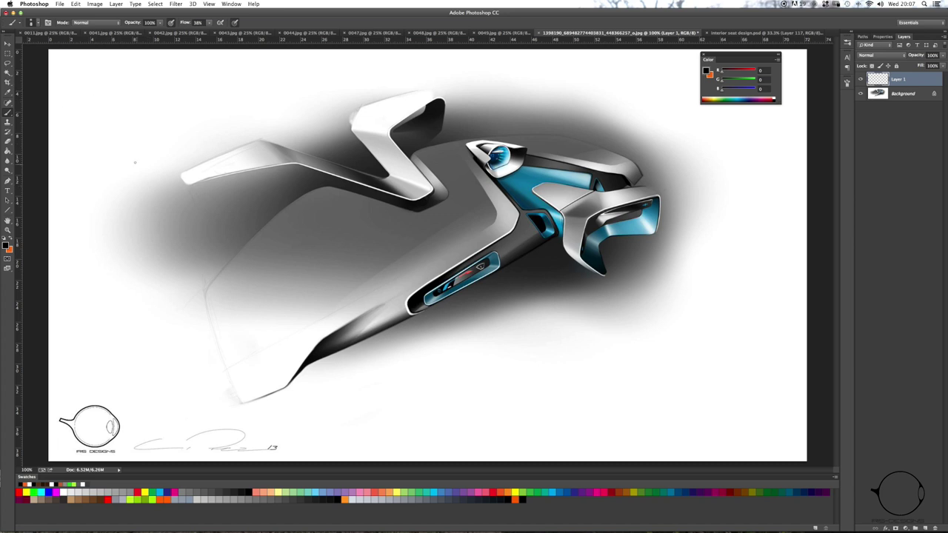
{"action": "key", "text": "u"}
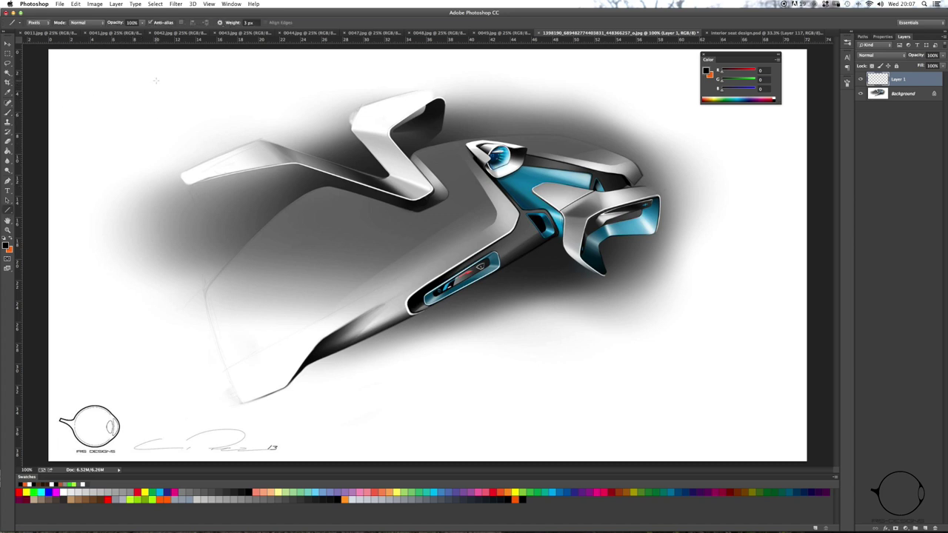
{"action": "key", "text": "b"}
{"action": "left_click_drag", "start_coordinate": [108, 88], "coordinate": [185, 67]}
{"action": "left_click_drag", "start_coordinate": [141, 129], "coordinate": [240, 94]}
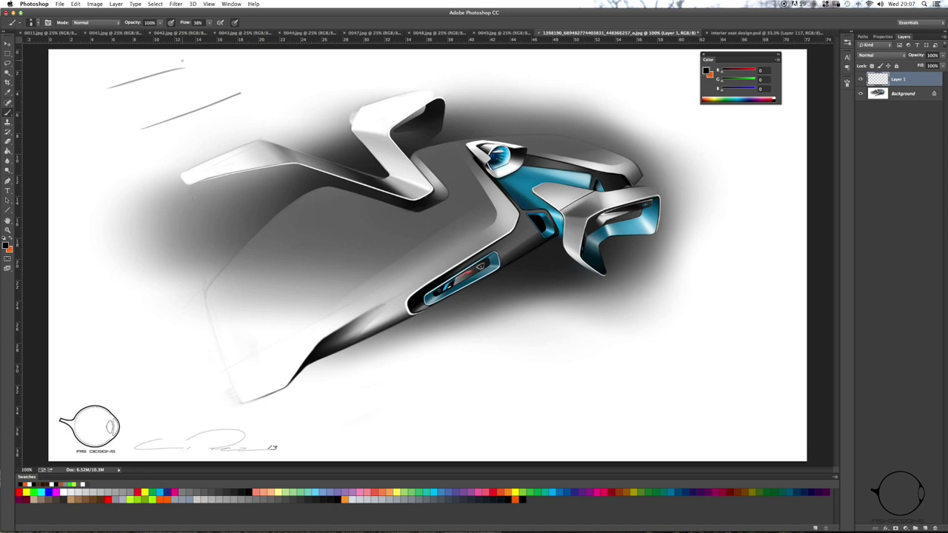
{"action": "left_click_drag", "start_coordinate": [180, 64], "coordinate": [256, 81]}
{"action": "left_click_drag", "start_coordinate": [79, 99], "coordinate": [133, 151]}
{"action": "left_click_drag", "start_coordinate": [256, 79], "coordinate": [246, 114]}
{"action": "mouse_move", "coordinate": [239, 117]}
{"action": "left_mouse_down"}
{"action": "mouse_move", "coordinate": [130, 166]}
{"action": "mouse_move", "coordinate": [153, 170]}
{"action": "left_mouse_up"}
{"action": "left_click_drag", "start_coordinate": [127, 136], "coordinate": [150, 158]}
{"action": "mouse_move", "coordinate": [185, 62]}
{"action": "left_mouse_down"}
{"action": "mouse_move", "coordinate": [178, 91]}
{"action": "mouse_move", "coordinate": [104, 117]}
{"action": "left_mouse_up"}
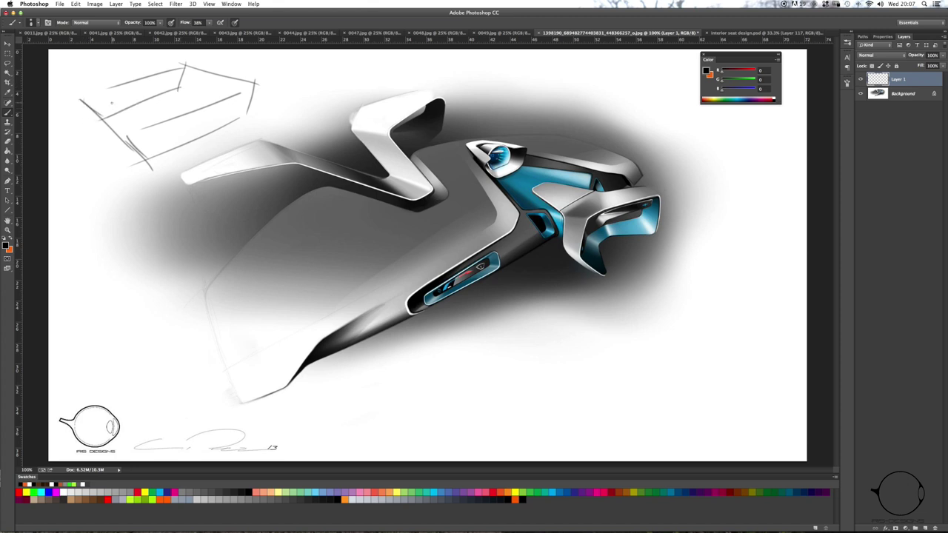
- Extend the box sketch with crossing perspective lines and an arc over its upper edge, and delete the sketch layer
{"action": "left_click_drag", "start_coordinate": [182, 92], "coordinate": [241, 115]}
{"action": "mouse_move", "coordinate": [183, 59]}
{"action": "left_mouse_down"}
{"action": "mouse_move", "coordinate": [263, 88]}
{"action": "mouse_move", "coordinate": [211, 109]}
{"action": "mouse_move", "coordinate": [267, 78]}
{"action": "mouse_move", "coordinate": [113, 141]}
{"action": "left_mouse_up"}
{"action": "left_click_drag", "start_coordinate": [249, 117], "coordinate": [112, 171]}
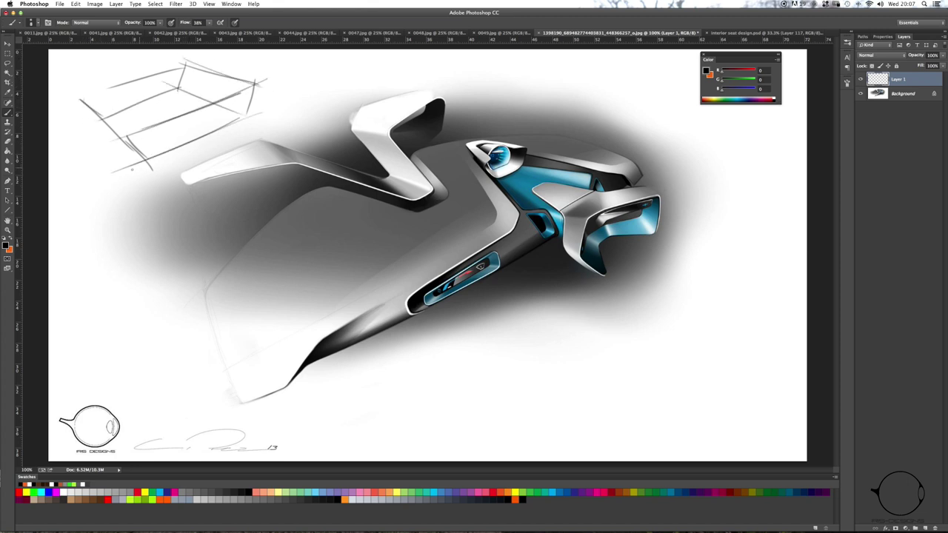
{"action": "left_click_drag", "start_coordinate": [104, 177], "coordinate": [96, 179]}
{"action": "left_click_drag", "start_coordinate": [67, 90], "coordinate": [96, 119]}
{"action": "mouse_move", "coordinate": [178, 62]}
{"action": "left_mouse_down"}
{"action": "mouse_move", "coordinate": [128, 60]}
{"action": "mouse_move", "coordinate": [77, 87]}
{"action": "left_mouse_up"}
{"action": "left_click_drag", "start_coordinate": [139, 86], "coordinate": [201, 117]}
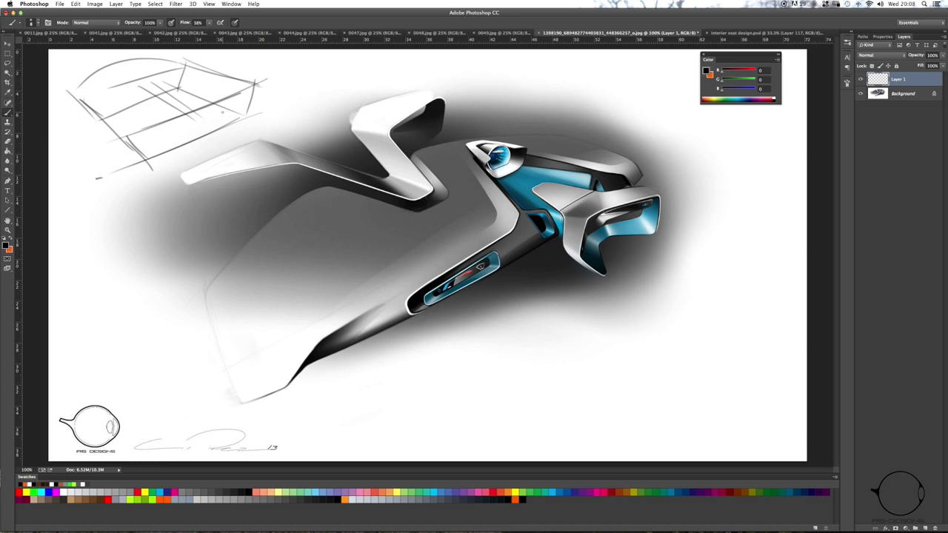
{"action": "key", "text": "Delete"}
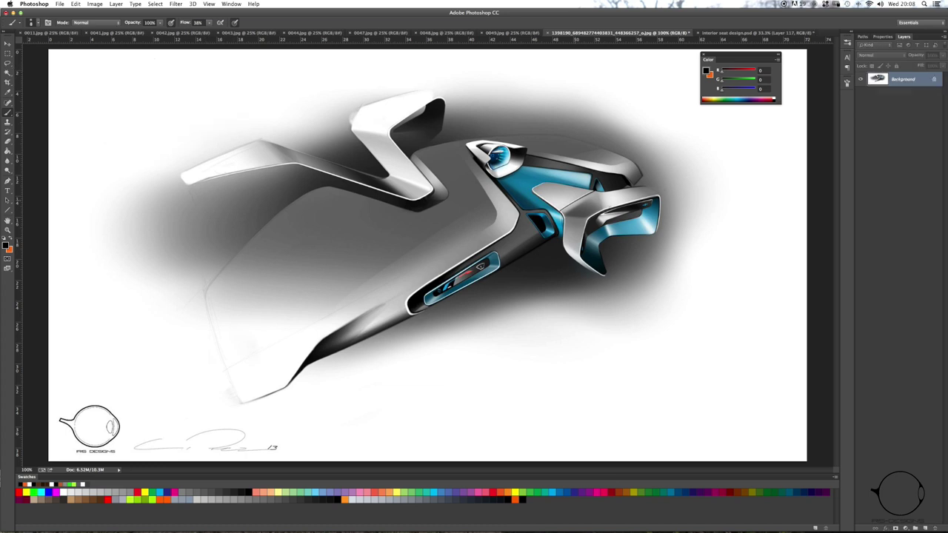
- On a new layer, draw two arrow-tipped construction lines, one behind the seat's far end and one down across its near end
{"action": "left_click", "coordinate": [916, 528]}
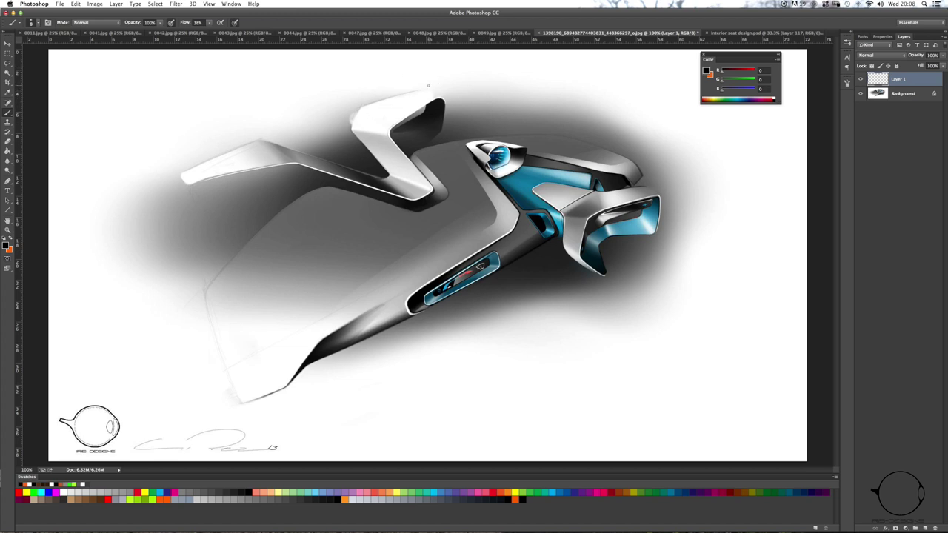
{"action": "left_click_drag", "start_coordinate": [359, 69], "coordinate": [740, 183]}
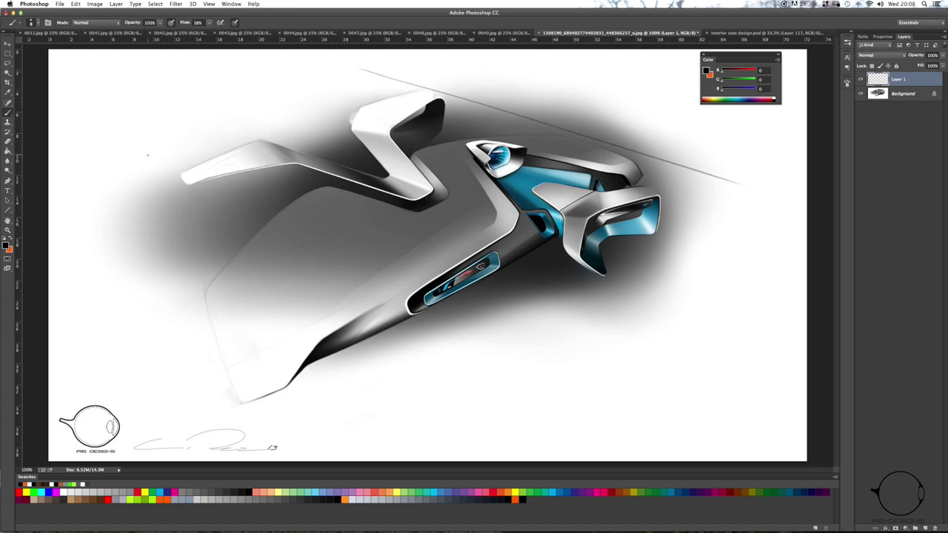
{"action": "left_click_drag", "start_coordinate": [151, 117], "coordinate": [238, 448]}
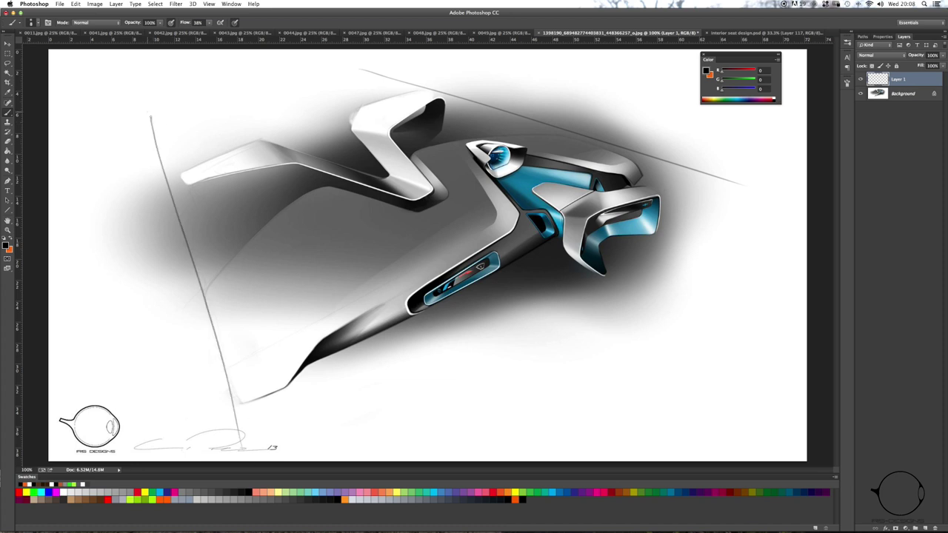
{"action": "left_click_drag", "start_coordinate": [147, 130], "coordinate": [159, 128]}
{"action": "left_click_drag", "start_coordinate": [362, 71], "coordinate": [351, 67]}
- Draw two lengthwise perspective lines across the seat with marked ends, plus a shallow arc with a 0 mark above it
{"action": "mouse_move", "coordinate": [479, 72]}
{"action": "left_mouse_down"}
{"action": "mouse_move", "coordinate": [146, 173]}
{"action": "mouse_move", "coordinate": [154, 174]}
{"action": "left_mouse_up"}
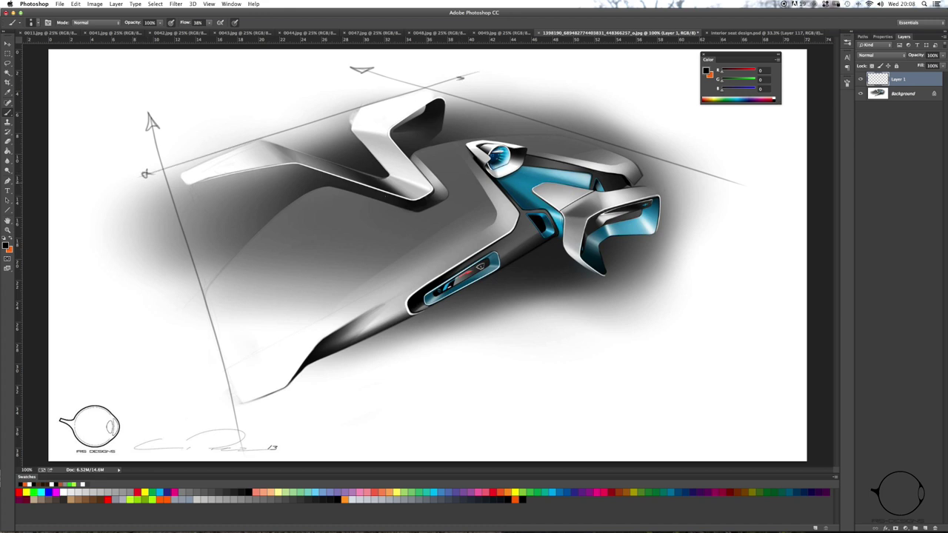
{"action": "mouse_move", "coordinate": [579, 98]}
{"action": "left_mouse_down"}
{"action": "mouse_move", "coordinate": [148, 280]}
{"action": "mouse_move", "coordinate": [159, 268]}
{"action": "mouse_move", "coordinate": [151, 284]}
{"action": "left_mouse_up"}
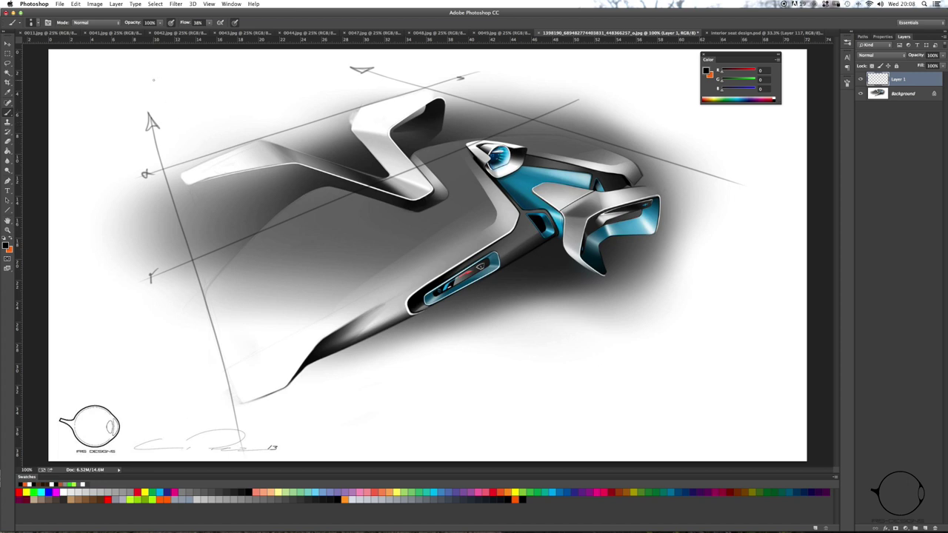
{"action": "left_click_drag", "start_coordinate": [149, 72], "coordinate": [314, 49]}
{"action": "left_click_drag", "start_coordinate": [257, 77], "coordinate": [258, 77]}
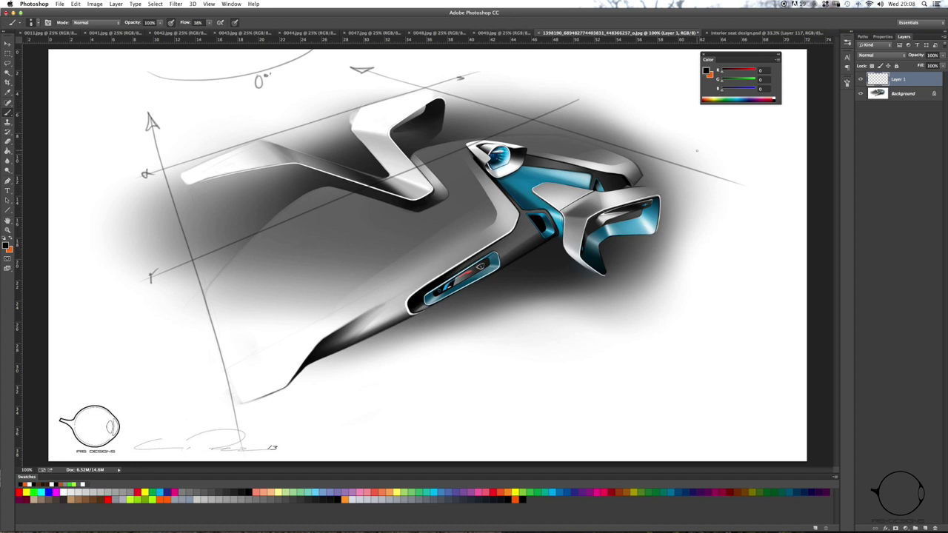
- Draw a third lengthwise perspective line following the seat's long near side through the display strip, redoing the first stroke
{"action": "left_click_drag", "start_coordinate": [704, 132], "coordinate": [152, 405]}
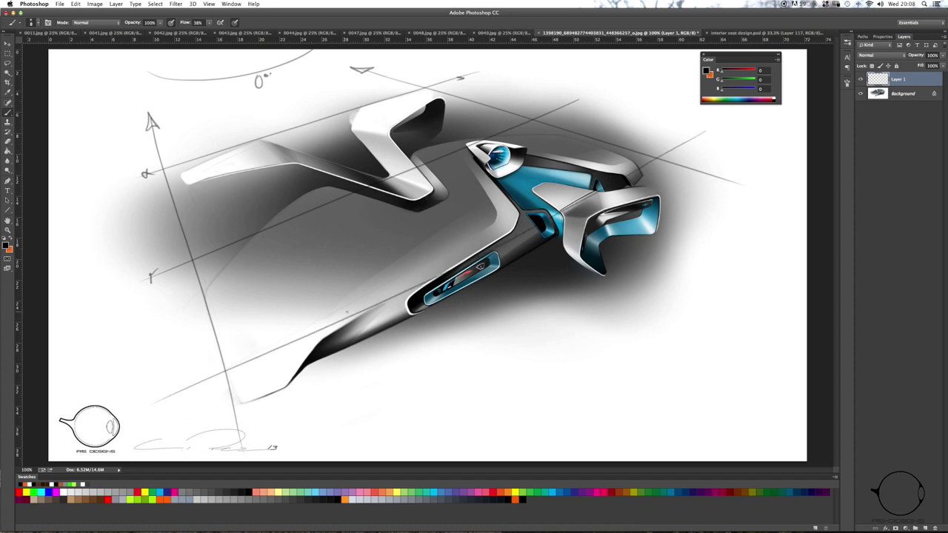
{"action": "key", "text": "super+z"}
{"action": "left_click_drag", "start_coordinate": [709, 134], "coordinate": [186, 425]}
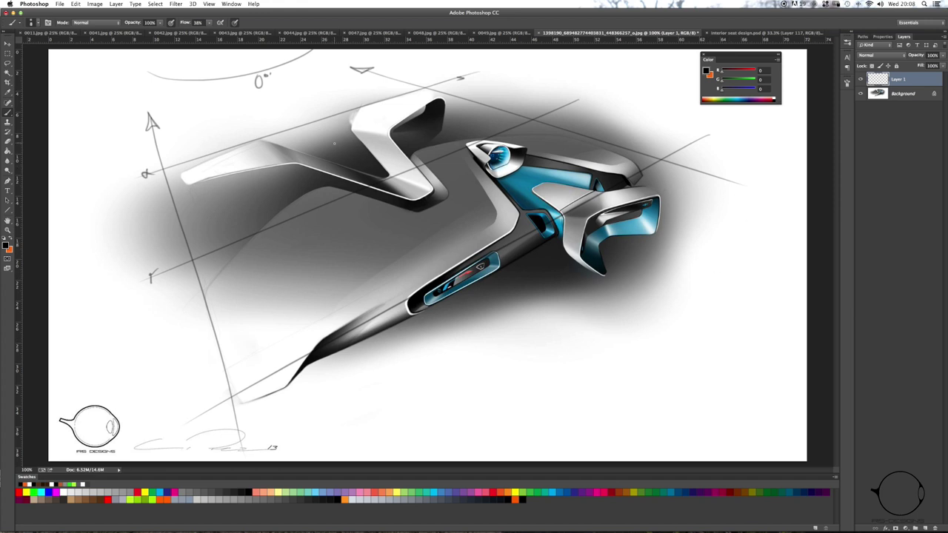
- Draw diagonal section lines across the seat, doubled over the middle and a single one through the headrest area
{"action": "left_click_drag", "start_coordinate": [283, 98], "coordinate": [625, 364]}
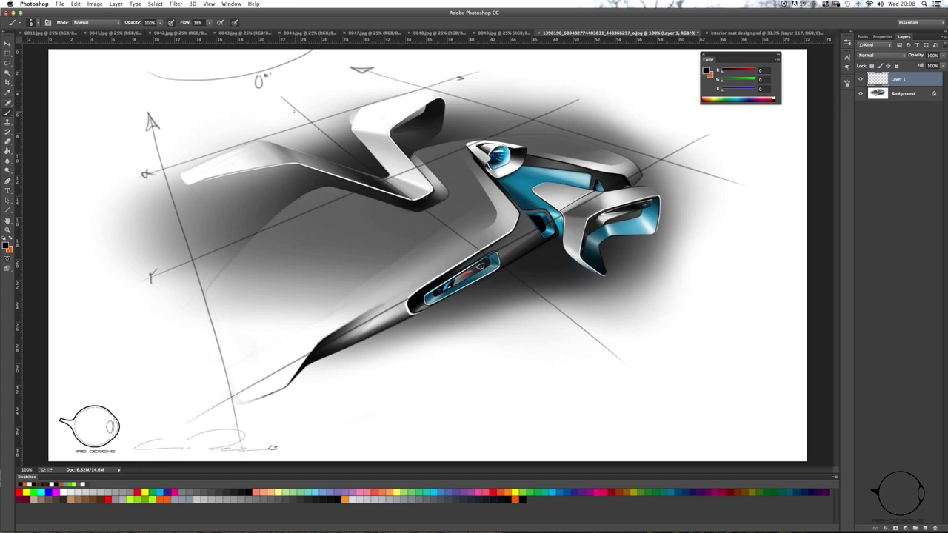
{"action": "left_click_drag", "start_coordinate": [282, 99], "coordinate": [624, 354]}
{"action": "left_click_drag", "start_coordinate": [440, 136], "coordinate": [667, 248]}
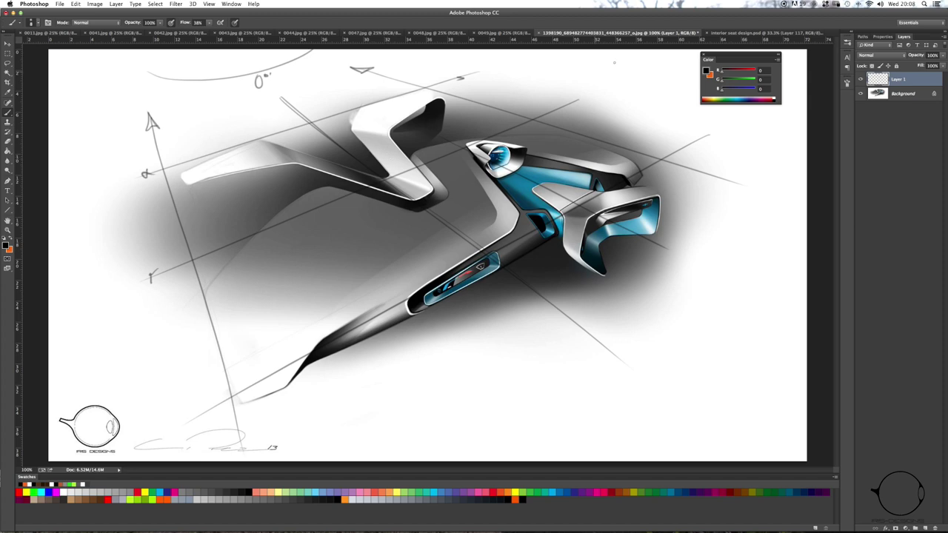
- Look through the open documents, comparing the seat profile sketch with the car exterior renderings
{"action": "left_click", "coordinate": [742, 34]}
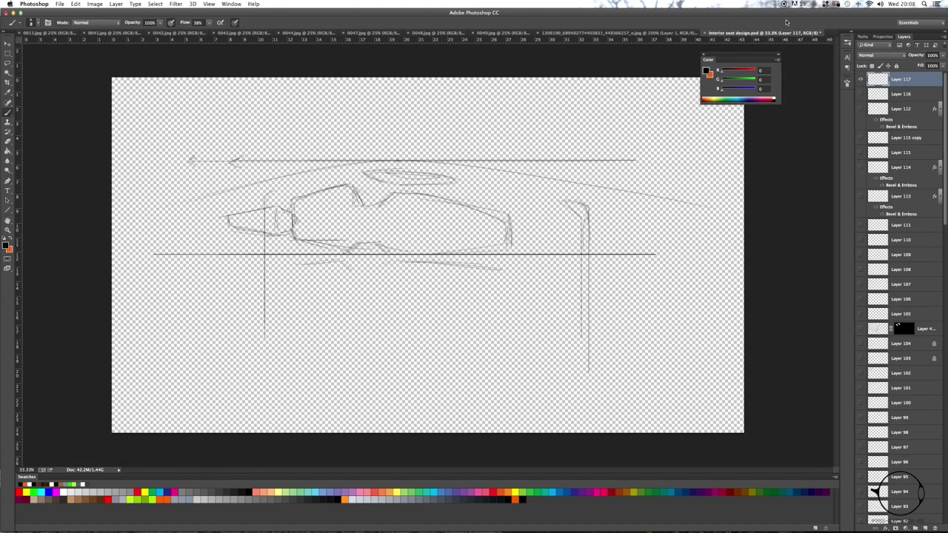
{"action": "key", "text": "ctrl+Tab"}
{"action": "key", "text": "ctrl+Tab"}
{"action": "key", "text": "ctrl+Tab"}
{"action": "key", "text": "ctrl+Tab"}
{"action": "key", "text": "ctrl+Tab"}
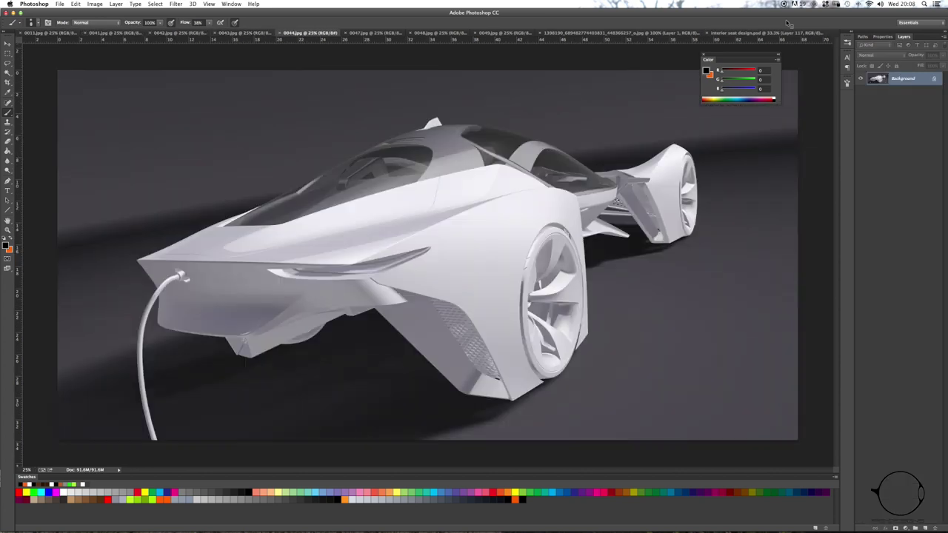
{"action": "key", "text": "ctrl+Tab"}
{"action": "key", "text": "ctrl+Tab"}
{"action": "key", "text": "ctrl+Tab"}
{"action": "key", "text": "ctrl+Tab"}
{"action": "key", "text": "ctrl+Tab"}
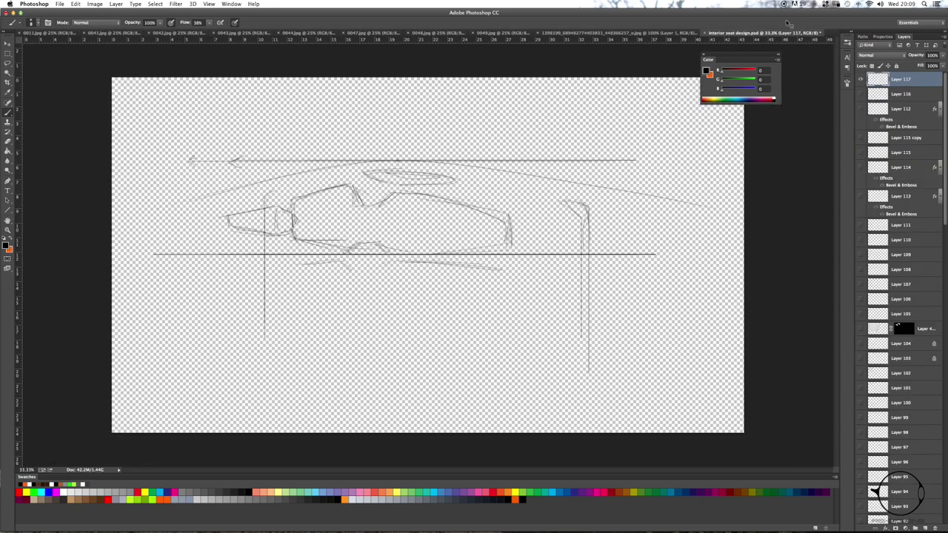
{"action": "key", "text": "ctrl+Tab"}
{"action": "key", "text": "ctrl+Tab"}
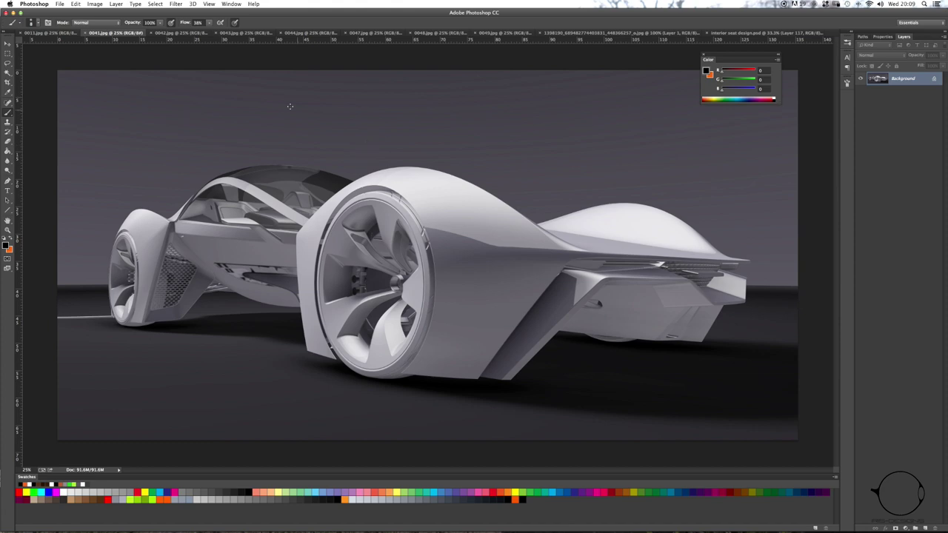
- Switch to SketchBook Pro, hide the existing perspective sketch layer, and add a new empty layer
{"action": "key", "text": "super+Tab"}
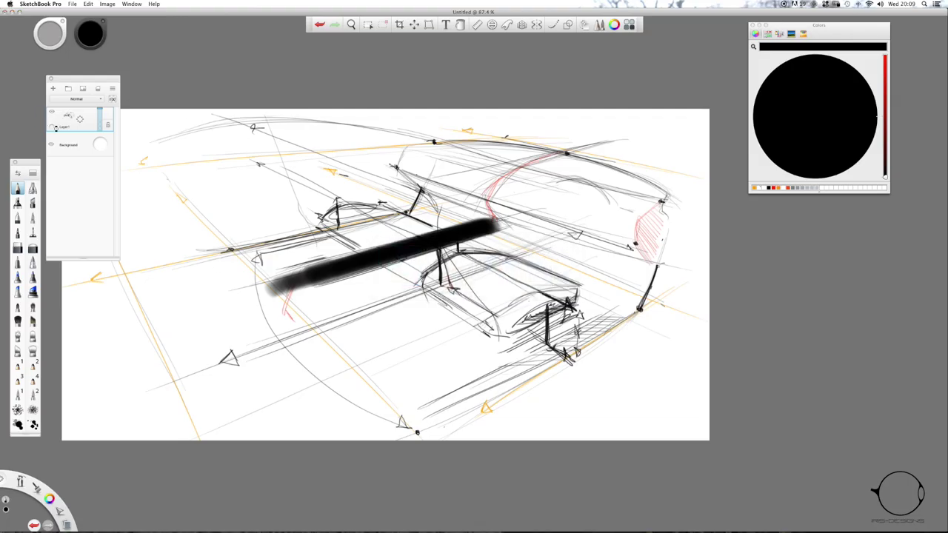
{"action": "left_click", "coordinate": [52, 112]}
{"action": "left_click", "coordinate": [53, 89]}
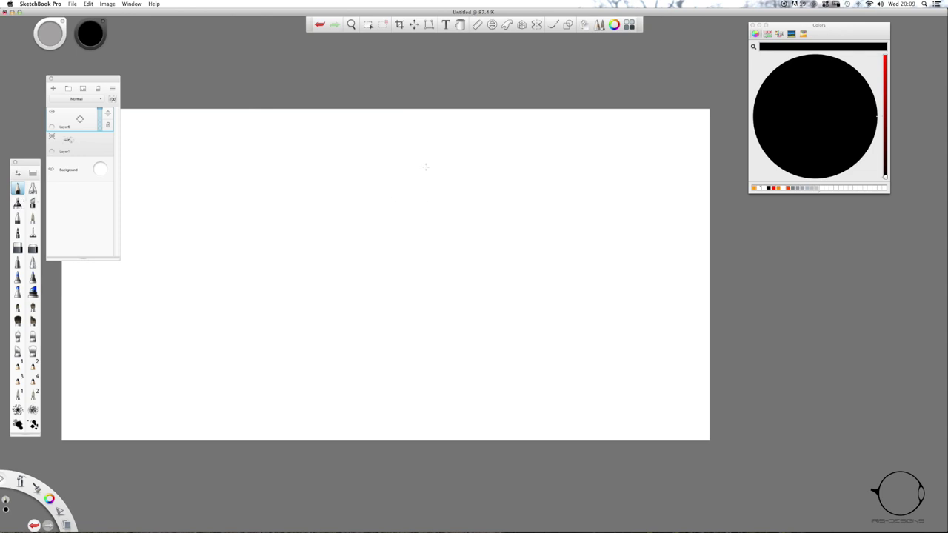
{"action": "key", "text": "space"}
{"action": "left_click_drag", "start_coordinate": [446, 194], "coordinate": [463, 216]}
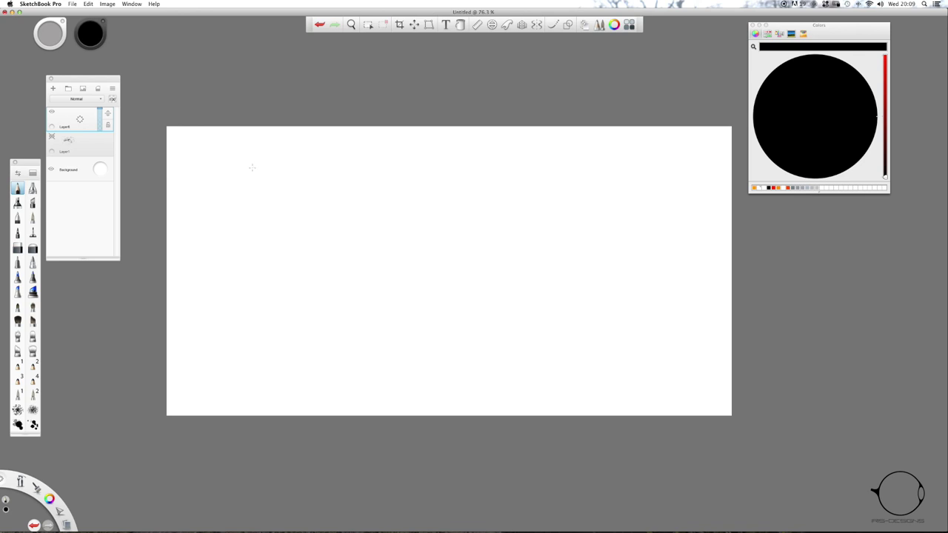
- Sketch a loose layout of crossing upper arcs, long side curves, two slanted guide lines and an arrow pointing inward
{"action": "mouse_move", "coordinate": [363, 148]}
{"action": "left_mouse_down"}
{"action": "mouse_move", "coordinate": [227, 182]}
{"action": "mouse_move", "coordinate": [353, 150]}
{"action": "mouse_move", "coordinate": [448, 161]}
{"action": "left_mouse_up"}
{"action": "left_click_drag", "start_coordinate": [330, 149], "coordinate": [560, 185]}
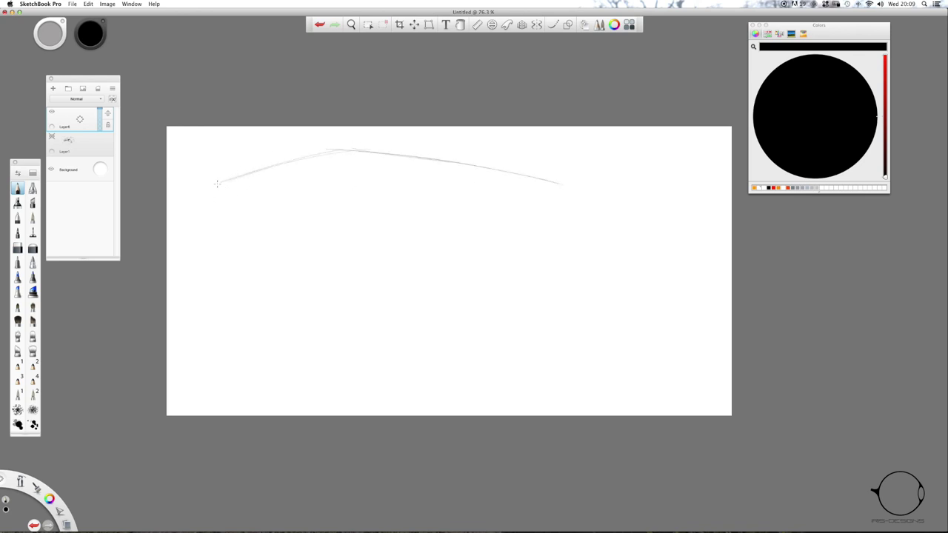
{"action": "left_click_drag", "start_coordinate": [211, 174], "coordinate": [314, 388]}
{"action": "mouse_move", "coordinate": [375, 188]}
{"action": "left_mouse_down"}
{"action": "mouse_move", "coordinate": [206, 252]}
{"action": "mouse_move", "coordinate": [231, 222]}
{"action": "left_mouse_up"}
{"action": "left_click_drag", "start_coordinate": [341, 207], "coordinate": [385, 224]}
{"action": "mouse_move", "coordinate": [553, 149]}
{"action": "left_mouse_down"}
{"action": "mouse_move", "coordinate": [666, 169]}
{"action": "mouse_move", "coordinate": [418, 160]}
{"action": "left_mouse_up"}
{"action": "left_click_drag", "start_coordinate": [707, 183], "coordinate": [670, 334]}
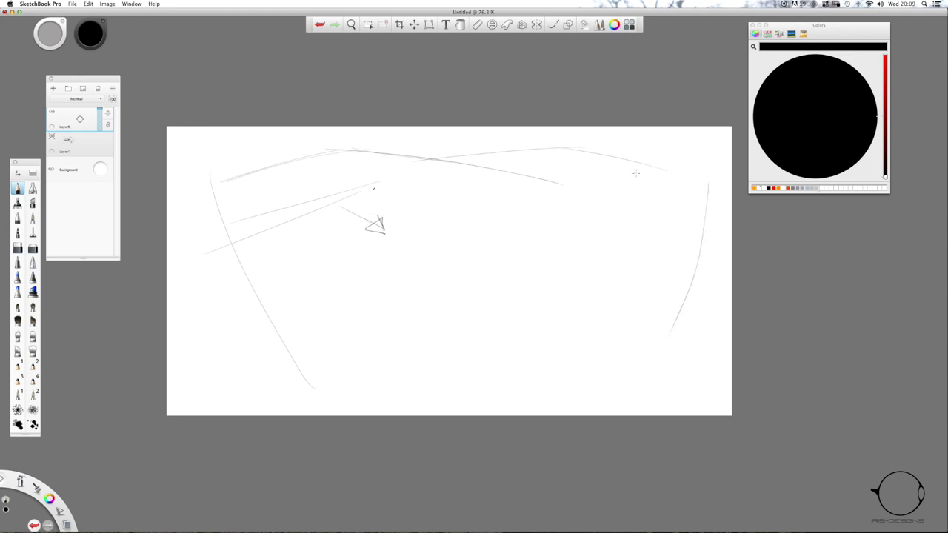
- Discard the latest strokes, hide the loose layout layer, and add a fresh layer above it
{"action": "left_click_drag", "start_coordinate": [636, 158], "coordinate": [522, 225]}
{"action": "key", "text": "super+z"}
{"action": "key", "text": "super+z"}
{"action": "mouse_move", "coordinate": [82, 120]}
{"action": "left_mouse_down"}
{"action": "mouse_move", "coordinate": [81, 93]}
{"action": "mouse_move", "coordinate": [119, 118]}
{"action": "left_mouse_up"}
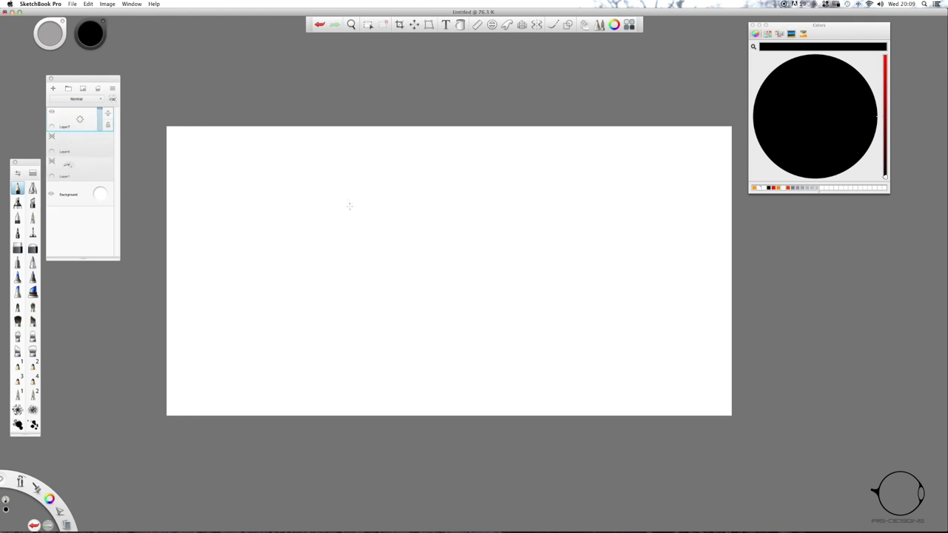
{"action": "left_click_drag", "start_coordinate": [319, 247], "coordinate": [435, 252]}
{"action": "key", "text": "super+z"}
{"action": "key", "text": "super+z"}
- Sketch the cabin outline with a long upper arc, a sweeping lower curve, a crossing diagonal and lines tapering at the right end
{"action": "left_click_drag", "start_coordinate": [520, 142], "coordinate": [712, 321]}
{"action": "mouse_move", "coordinate": [211, 218]}
{"action": "left_mouse_down"}
{"action": "mouse_move", "coordinate": [486, 182]}
{"action": "mouse_move", "coordinate": [652, 217]}
{"action": "left_mouse_up"}
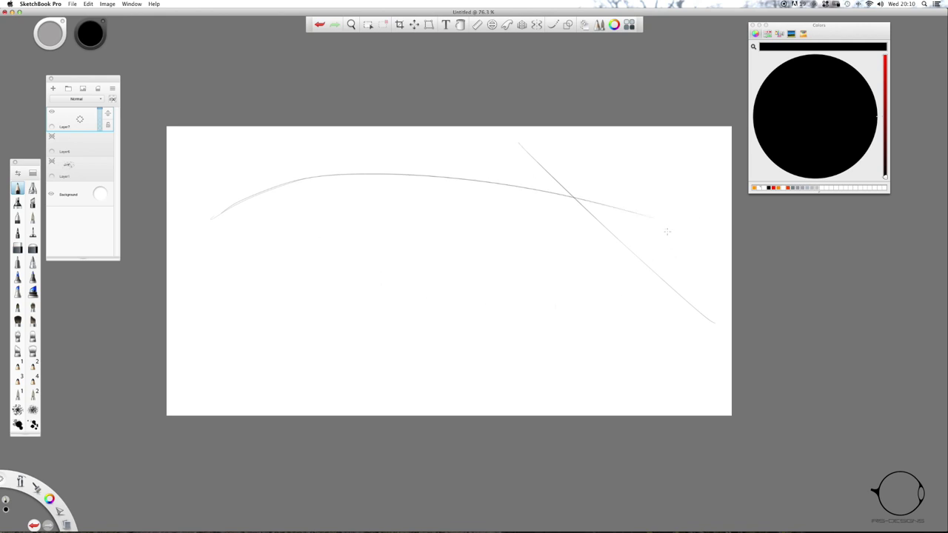
{"action": "left_click_drag", "start_coordinate": [684, 269], "coordinate": [529, 334]}
{"action": "mouse_move", "coordinate": [668, 284]}
{"action": "left_mouse_down"}
{"action": "mouse_move", "coordinate": [396, 337]}
{"action": "mouse_move", "coordinate": [250, 307]}
{"action": "left_mouse_up"}
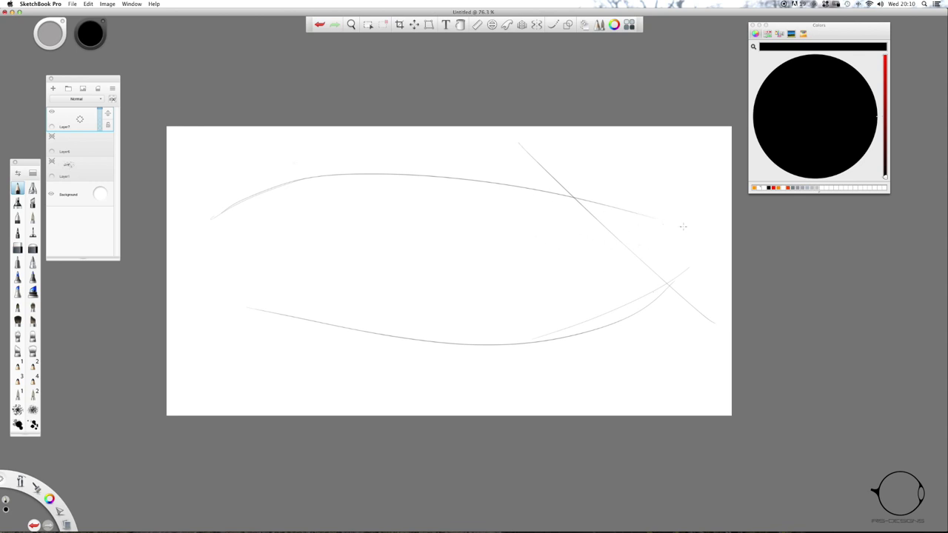
{"action": "left_click_drag", "start_coordinate": [673, 220], "coordinate": [451, 205]}
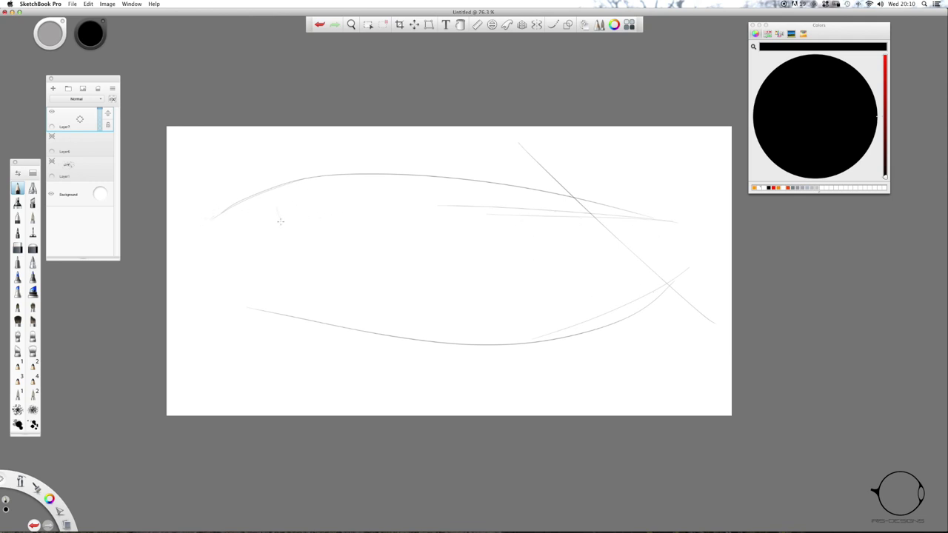
- Draw the inner seat contour with its stepped middle, then a curve joining its left end to the lower outline
{"action": "mouse_move", "coordinate": [277, 203]}
{"action": "left_mouse_down"}
{"action": "mouse_move", "coordinate": [395, 260]}
{"action": "mouse_move", "coordinate": [361, 266]}
{"action": "mouse_move", "coordinate": [439, 259]}
{"action": "mouse_move", "coordinate": [490, 269]}
{"action": "mouse_move", "coordinate": [495, 289]}
{"action": "left_mouse_up"}
{"action": "mouse_move", "coordinate": [581, 318]}
{"action": "left_mouse_down"}
{"action": "mouse_move", "coordinate": [453, 337]}
{"action": "mouse_move", "coordinate": [343, 249]}
{"action": "left_mouse_up"}
{"action": "key", "text": "super+z"}
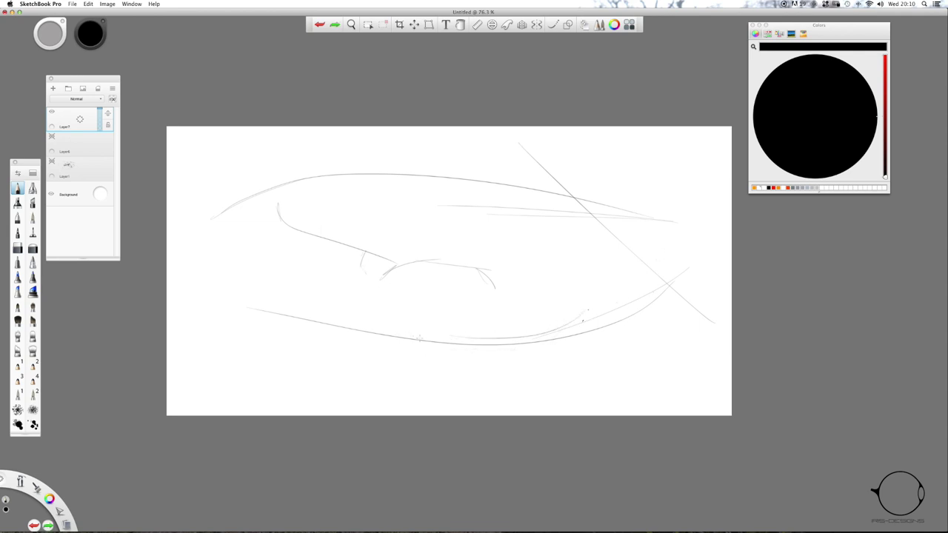
{"action": "mouse_move", "coordinate": [405, 335]}
{"action": "left_mouse_down"}
{"action": "mouse_move", "coordinate": [295, 237]}
{"action": "mouse_move", "coordinate": [314, 214]}
{"action": "mouse_move", "coordinate": [330, 283]}
{"action": "left_mouse_up"}
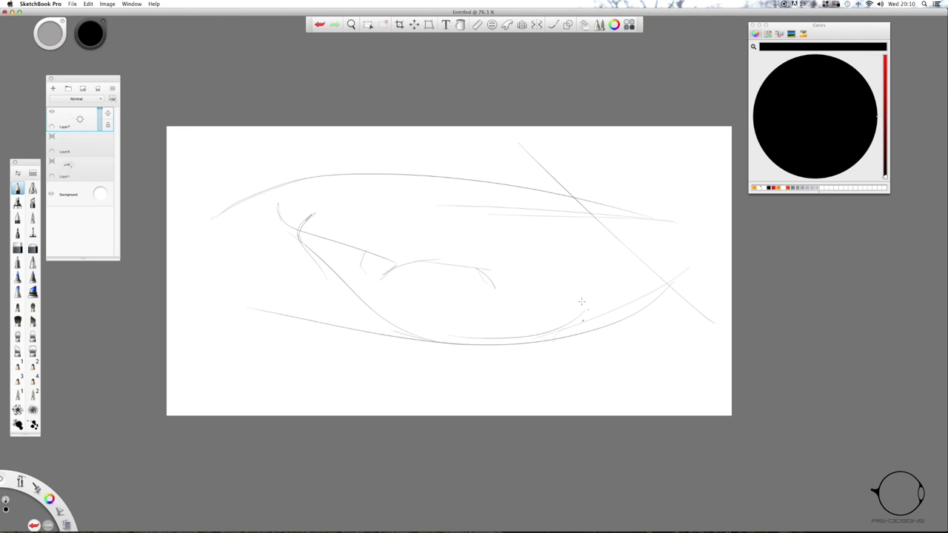
- Draw the cabin's curved right edge, two lines extending outward from it, and an arched inner panel with a slanted side
{"action": "left_click_drag", "start_coordinate": [606, 269], "coordinate": [563, 323]}
{"action": "left_click_drag", "start_coordinate": [594, 287], "coordinate": [550, 330]}
{"action": "left_click_drag", "start_coordinate": [595, 276], "coordinate": [685, 245]}
{"action": "left_click_drag", "start_coordinate": [687, 239], "coordinate": [598, 295]}
{"action": "mouse_move", "coordinate": [593, 257]}
{"action": "left_mouse_down"}
{"action": "mouse_move", "coordinate": [558, 228]}
{"action": "mouse_move", "coordinate": [447, 208]}
{"action": "mouse_move", "coordinate": [491, 226]}
{"action": "mouse_move", "coordinate": [479, 271]}
{"action": "mouse_move", "coordinate": [502, 281]}
{"action": "left_mouse_up"}
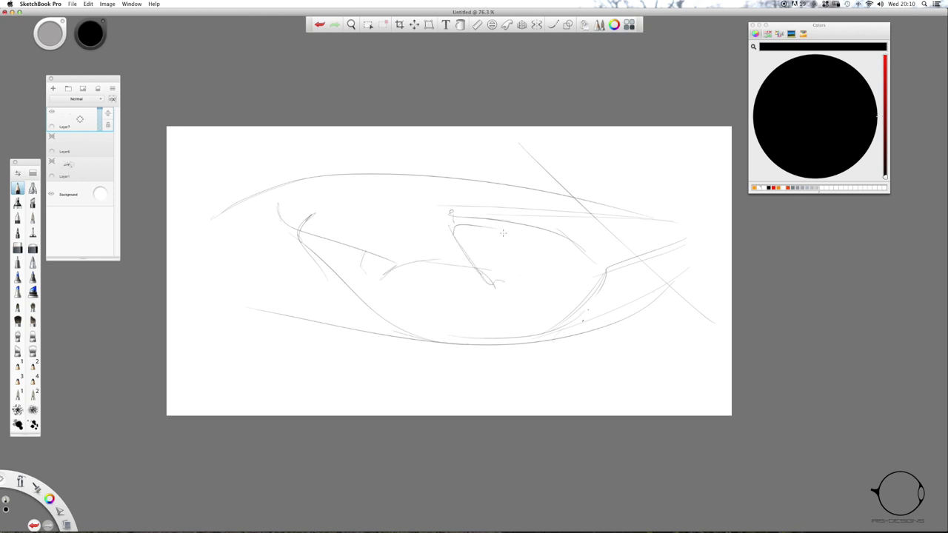
- Close off the small inner panel and outline the pointed wedge extending from the cabin's right edge
{"action": "mouse_move", "coordinate": [503, 233]}
{"action": "left_mouse_down"}
{"action": "mouse_move", "coordinate": [516, 275]}
{"action": "mouse_move", "coordinate": [499, 284]}
{"action": "mouse_move", "coordinate": [488, 277]}
{"action": "mouse_move", "coordinate": [508, 289]}
{"action": "left_mouse_up"}
{"action": "left_click_drag", "start_coordinate": [438, 208], "coordinate": [677, 220]}
{"action": "mouse_move", "coordinate": [618, 217]}
{"action": "left_mouse_down"}
{"action": "mouse_move", "coordinate": [646, 245]}
{"action": "mouse_move", "coordinate": [665, 238]}
{"action": "mouse_move", "coordinate": [592, 261]}
{"action": "left_mouse_up"}
{"action": "left_click_drag", "start_coordinate": [660, 242], "coordinate": [590, 267]}
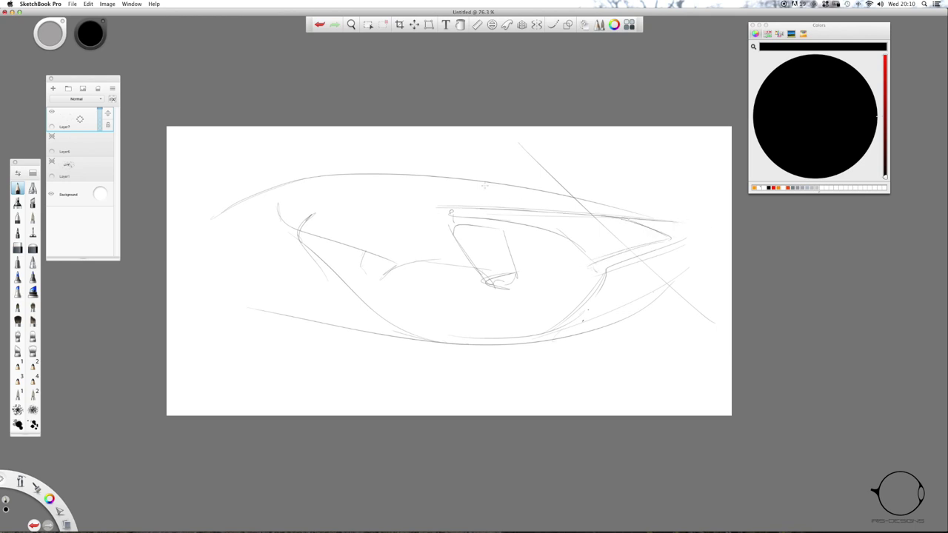
- Sketch the central seat section with short cross strokes and an arrow-tipped slanted line running through it
{"action": "mouse_move", "coordinate": [434, 233]}
{"action": "left_mouse_down"}
{"action": "mouse_move", "coordinate": [439, 273]}
{"action": "mouse_move", "coordinate": [473, 252]}
{"action": "mouse_move", "coordinate": [452, 244]}
{"action": "mouse_move", "coordinate": [440, 277]}
{"action": "mouse_move", "coordinate": [456, 267]}
{"action": "left_mouse_up"}
{"action": "mouse_move", "coordinate": [406, 267]}
{"action": "left_mouse_down"}
{"action": "mouse_move", "coordinate": [447, 281]}
{"action": "mouse_move", "coordinate": [469, 309]}
{"action": "mouse_move", "coordinate": [452, 290]}
{"action": "mouse_move", "coordinate": [436, 311]}
{"action": "mouse_move", "coordinate": [466, 309]}
{"action": "mouse_move", "coordinate": [386, 320]}
{"action": "left_mouse_up"}
{"action": "mouse_move", "coordinate": [389, 250]}
{"action": "left_mouse_down"}
{"action": "mouse_move", "coordinate": [428, 257]}
{"action": "mouse_move", "coordinate": [382, 257]}
{"action": "mouse_move", "coordinate": [383, 227]}
{"action": "mouse_move", "coordinate": [366, 227]}
{"action": "mouse_move", "coordinate": [412, 234]}
{"action": "mouse_move", "coordinate": [484, 370]}
{"action": "left_mouse_up"}
{"action": "left_click_drag", "start_coordinate": [411, 206], "coordinate": [416, 198]}
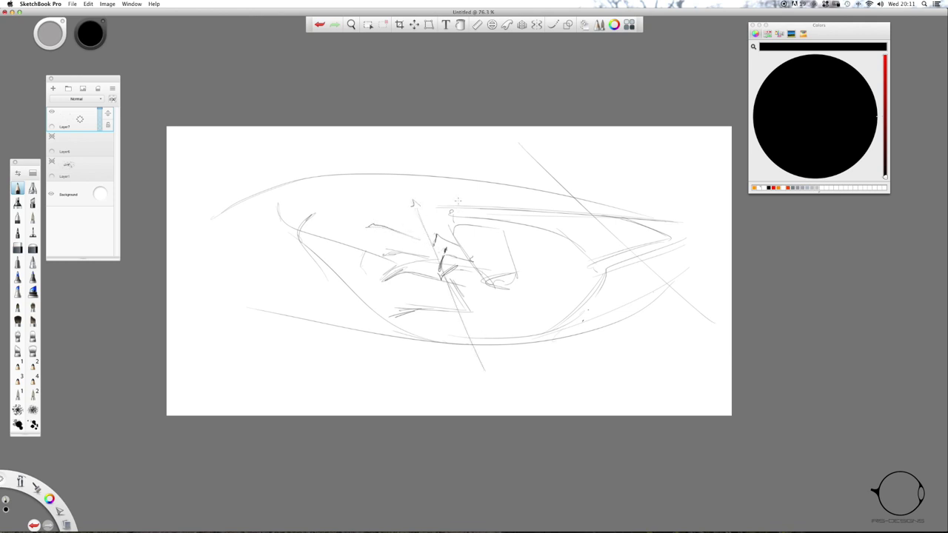
- Extend the slanted section guides, then sketch the far seat's curved edge and the near side's inner edge toward the lower outline
{"action": "left_click_drag", "start_coordinate": [505, 310], "coordinate": [523, 340]}
{"action": "left_click_drag", "start_coordinate": [471, 249], "coordinate": [460, 227]}
{"action": "left_click_drag", "start_coordinate": [524, 151], "coordinate": [560, 187]}
{"action": "left_click_drag", "start_coordinate": [416, 310], "coordinate": [417, 319]}
{"action": "mouse_move", "coordinate": [375, 222]}
{"action": "left_mouse_down"}
{"action": "mouse_move", "coordinate": [415, 229]}
{"action": "mouse_move", "coordinate": [405, 222]}
{"action": "mouse_move", "coordinate": [407, 246]}
{"action": "mouse_move", "coordinate": [423, 258]}
{"action": "mouse_move", "coordinate": [388, 253]}
{"action": "left_mouse_up"}
{"action": "mouse_move", "coordinate": [396, 220]}
{"action": "left_mouse_down"}
{"action": "mouse_move", "coordinate": [358, 223]}
{"action": "mouse_move", "coordinate": [367, 227]}
{"action": "mouse_move", "coordinate": [369, 211]}
{"action": "mouse_move", "coordinate": [362, 220]}
{"action": "mouse_move", "coordinate": [307, 184]}
{"action": "left_mouse_up"}
{"action": "mouse_move", "coordinate": [290, 230]}
{"action": "left_mouse_down"}
{"action": "mouse_move", "coordinate": [375, 302]}
{"action": "mouse_move", "coordinate": [368, 308]}
{"action": "left_mouse_up"}
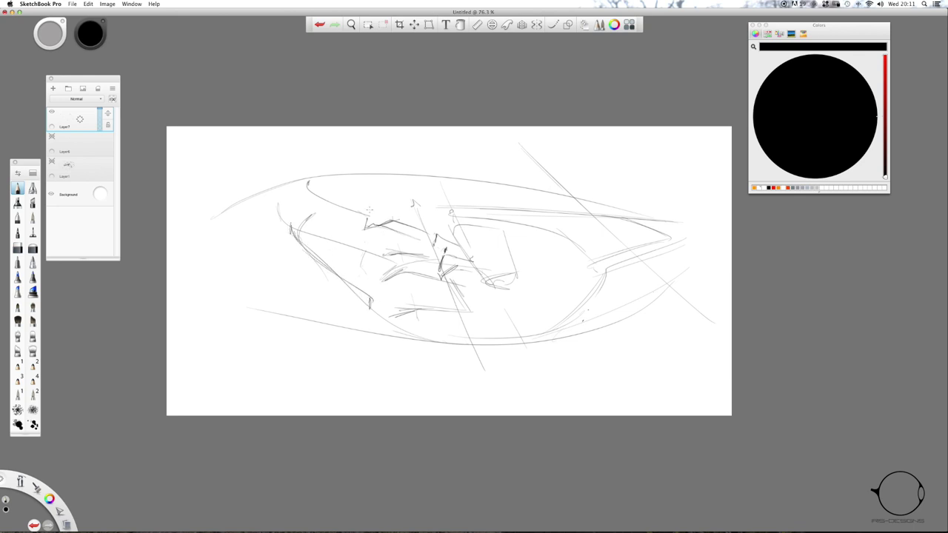
- Mark the corner points of the seat edges, then redraw the cabin's rounded left end, lower outline and inner right arc
{"action": "left_click_drag", "start_coordinate": [369, 210], "coordinate": [368, 216]}
{"action": "left_click_drag", "start_coordinate": [371, 293], "coordinate": [369, 302]}
{"action": "left_click_drag", "start_coordinate": [292, 231], "coordinate": [295, 240]}
{"action": "mouse_move", "coordinate": [288, 184]}
{"action": "left_mouse_down"}
{"action": "mouse_move", "coordinate": [260, 192]}
{"action": "mouse_move", "coordinate": [275, 238]}
{"action": "left_mouse_up"}
{"action": "left_click_drag", "start_coordinate": [231, 217], "coordinate": [307, 255]}
{"action": "mouse_move", "coordinate": [264, 234]}
{"action": "left_mouse_down"}
{"action": "mouse_move", "coordinate": [413, 348]}
{"action": "mouse_move", "coordinate": [590, 299]}
{"action": "left_mouse_up"}
{"action": "mouse_move", "coordinate": [453, 212]}
{"action": "left_mouse_down"}
{"action": "mouse_move", "coordinate": [541, 226]}
{"action": "mouse_move", "coordinate": [578, 243]}
{"action": "mouse_move", "coordinate": [614, 281]}
{"action": "left_mouse_up"}
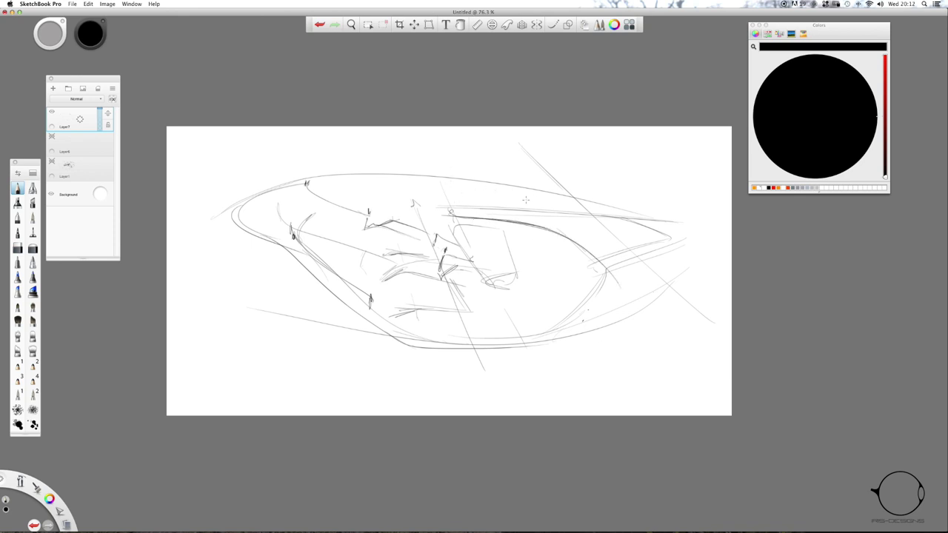
- Add a ledge line under the upper arc, mark the right corner, and darken the central seat's stepped contours
{"action": "left_click_drag", "start_coordinate": [525, 200], "coordinate": [441, 204]}
{"action": "left_click_drag", "start_coordinate": [605, 268], "coordinate": [610, 272]}
{"action": "mouse_move", "coordinate": [383, 260]}
{"action": "left_mouse_down"}
{"action": "mouse_move", "coordinate": [376, 268]}
{"action": "mouse_move", "coordinate": [451, 266]}
{"action": "mouse_move", "coordinate": [376, 271]}
{"action": "mouse_move", "coordinate": [459, 280]}
{"action": "mouse_move", "coordinate": [462, 312]}
{"action": "left_mouse_up"}
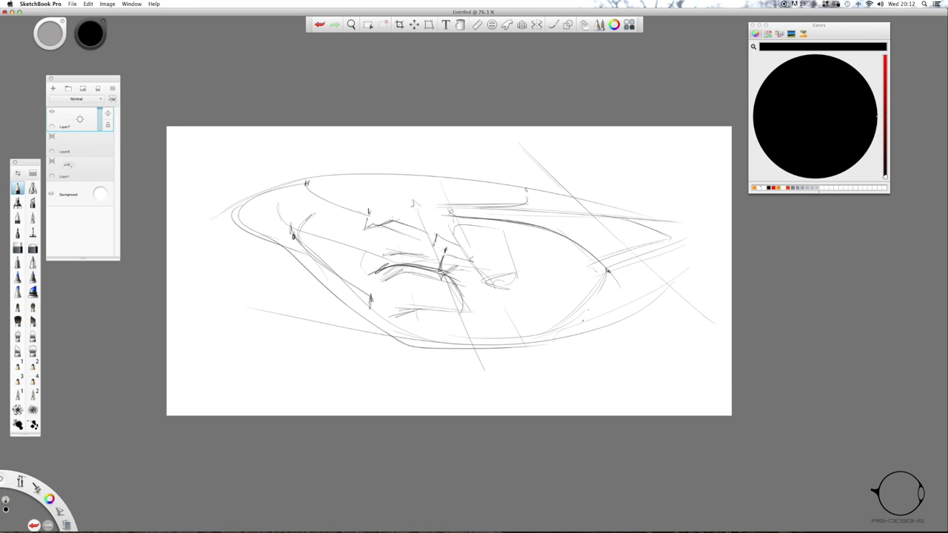
{"action": "left_click_drag", "start_coordinate": [448, 274], "coordinate": [461, 309]}
{"action": "mouse_move", "coordinate": [417, 226]}
{"action": "left_mouse_down"}
{"action": "mouse_move", "coordinate": [413, 258]}
{"action": "mouse_move", "coordinate": [365, 265]}
{"action": "left_mouse_up"}
- Sketch a pointed outer body shape beside the cabin's left end
{"action": "mouse_move", "coordinate": [177, 221]}
{"action": "left_mouse_down"}
{"action": "mouse_move", "coordinate": [279, 266]}
{"action": "mouse_move", "coordinate": [241, 250]}
{"action": "mouse_move", "coordinate": [291, 289]}
{"action": "left_mouse_up"}
{"action": "left_click_drag", "start_coordinate": [291, 290], "coordinate": [226, 265]}
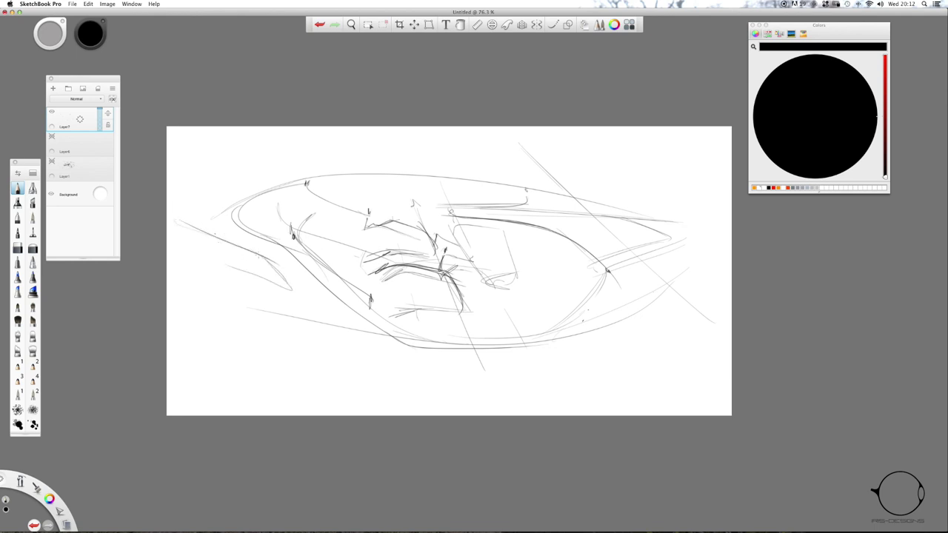
{"action": "left_click_drag", "start_coordinate": [260, 255], "coordinate": [288, 284]}
- Draw the two parallel seat edges inside the cabin's left part, each ending in a short vertical drop
{"action": "left_click_drag", "start_coordinate": [301, 226], "coordinate": [364, 253]}
{"action": "left_click_drag", "start_coordinate": [364, 251], "coordinate": [367, 269]}
{"action": "left_click_drag", "start_coordinate": [310, 222], "coordinate": [366, 253]}
{"action": "left_click_drag", "start_coordinate": [305, 190], "coordinate": [360, 217]}
{"action": "left_click_drag", "start_coordinate": [359, 216], "coordinate": [360, 230]}
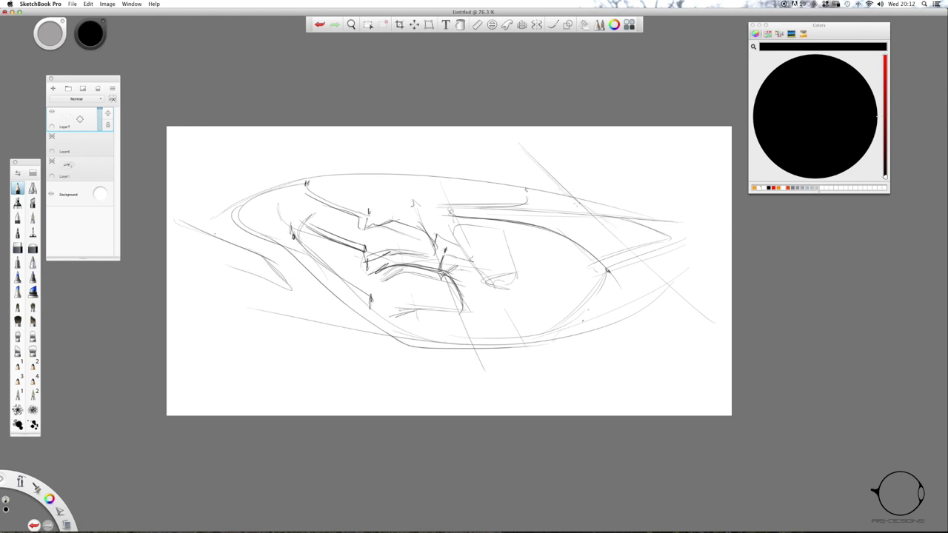
- Draw bold diagonal lines across the wedge at the cabin's right end, following the crossing guide
{"action": "mouse_move", "coordinate": [565, 196]}
{"action": "left_mouse_down"}
{"action": "mouse_move", "coordinate": [660, 273]}
{"action": "mouse_move", "coordinate": [602, 214]}
{"action": "mouse_move", "coordinate": [654, 252]}
{"action": "left_mouse_up"}
{"action": "left_click_drag", "start_coordinate": [583, 201], "coordinate": [674, 272]}
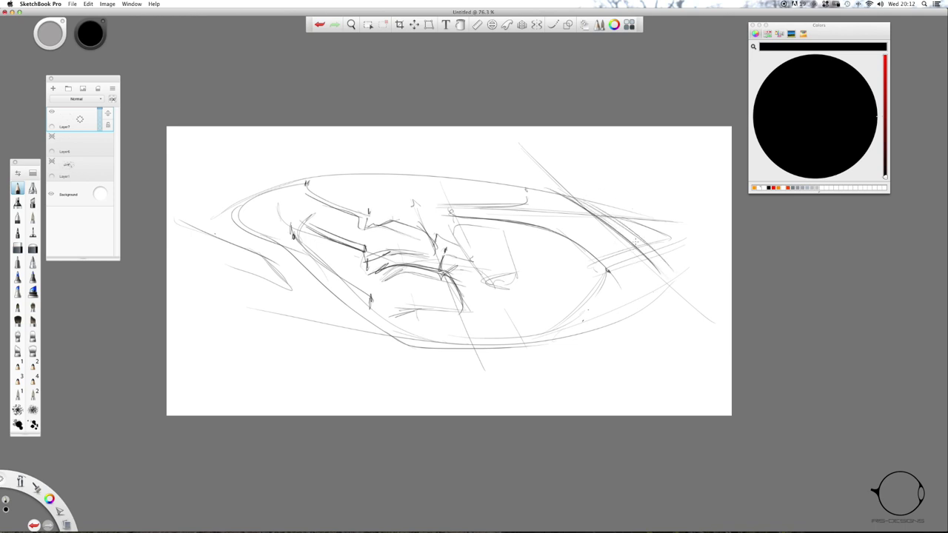